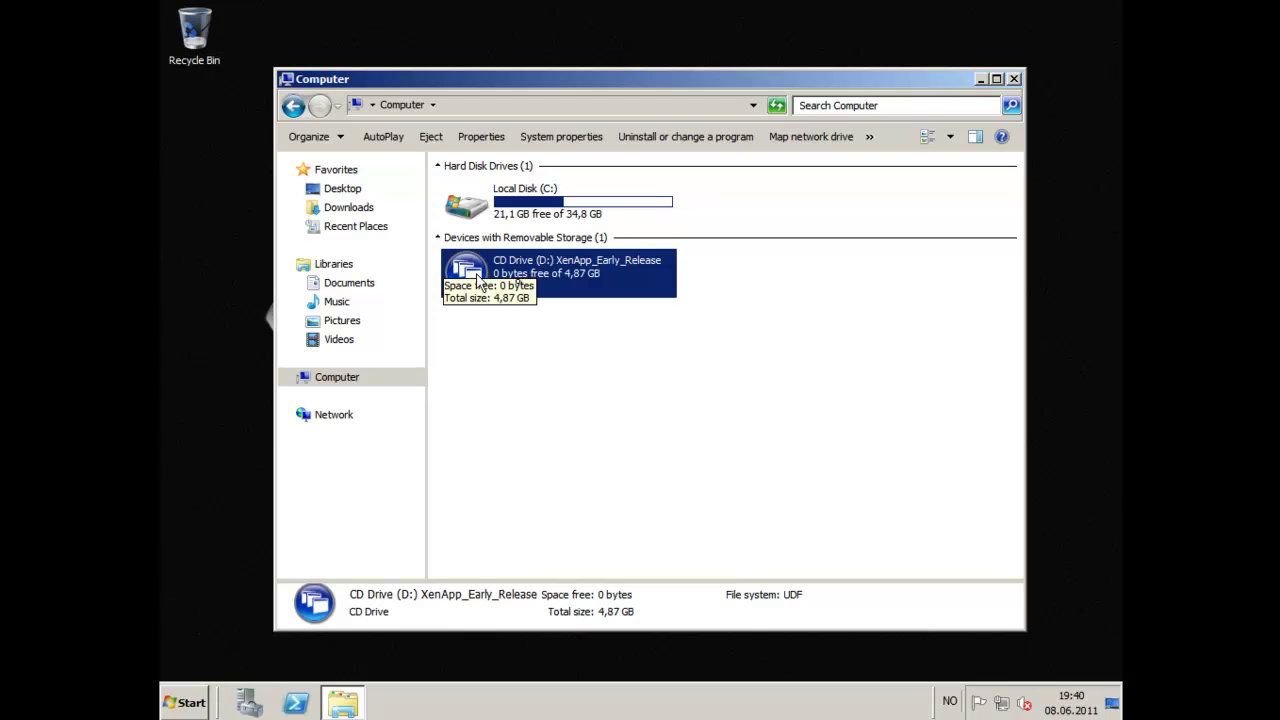
Run the installer from the XenApp_Early_Release CD drive (D:).
right_click(557, 274)
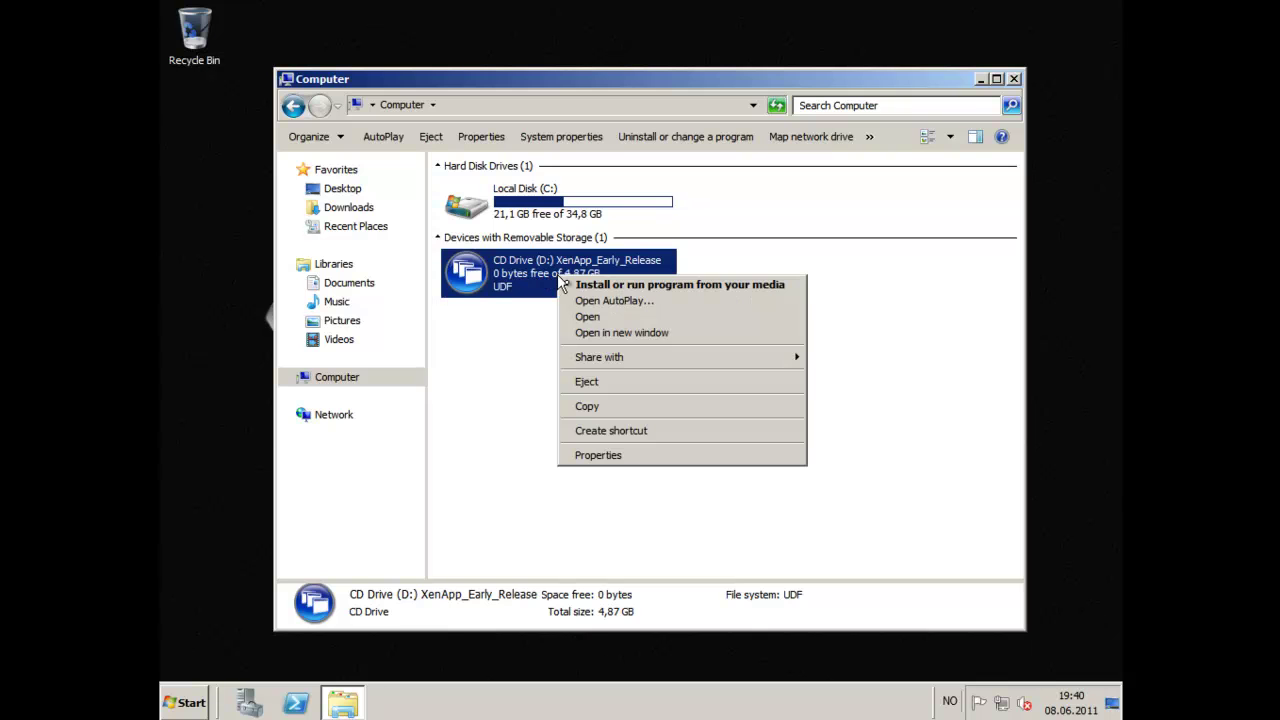
click(577, 285)
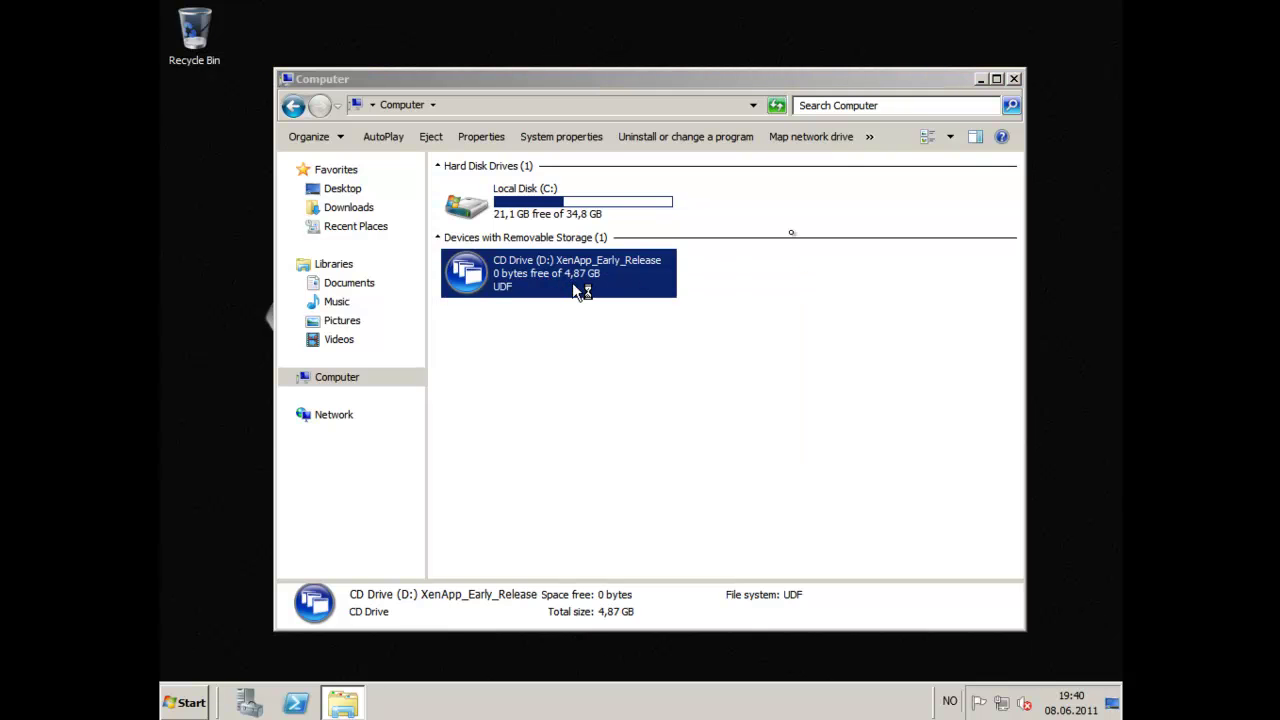
Start installing XenApp Server and agree to install .Net 3.5 SP1.
click(982, 80)
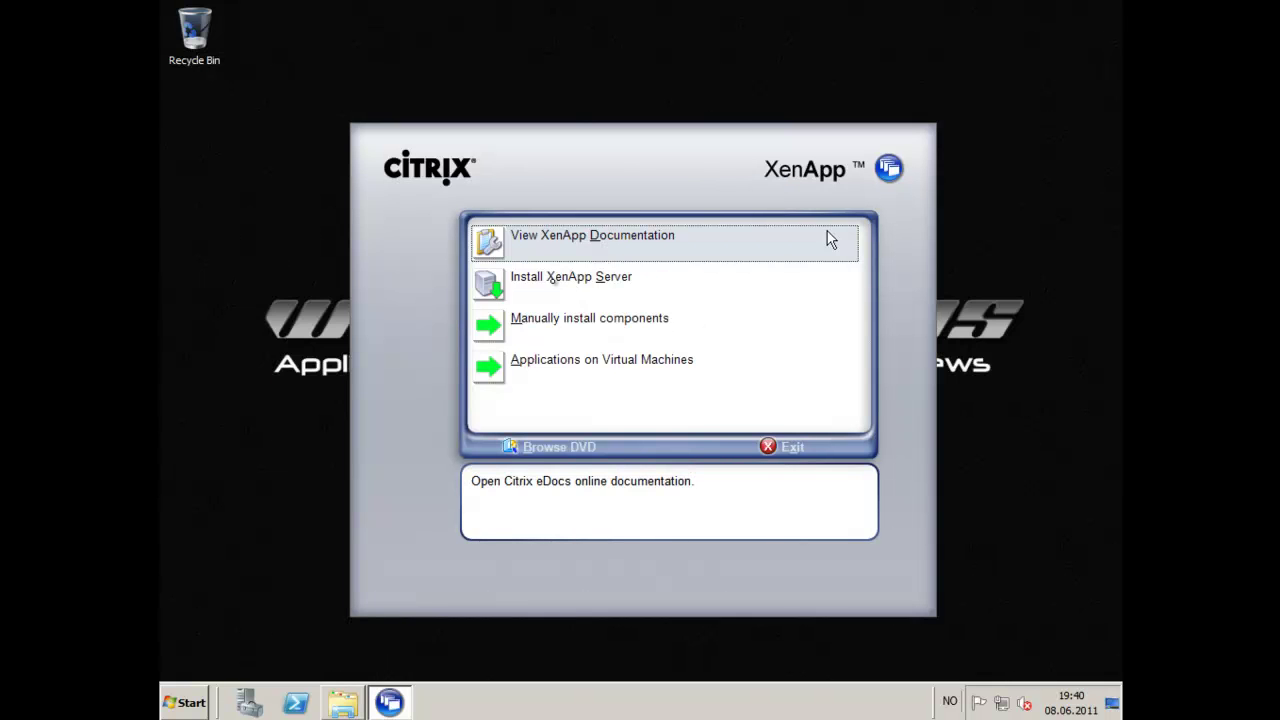
click(553, 287)
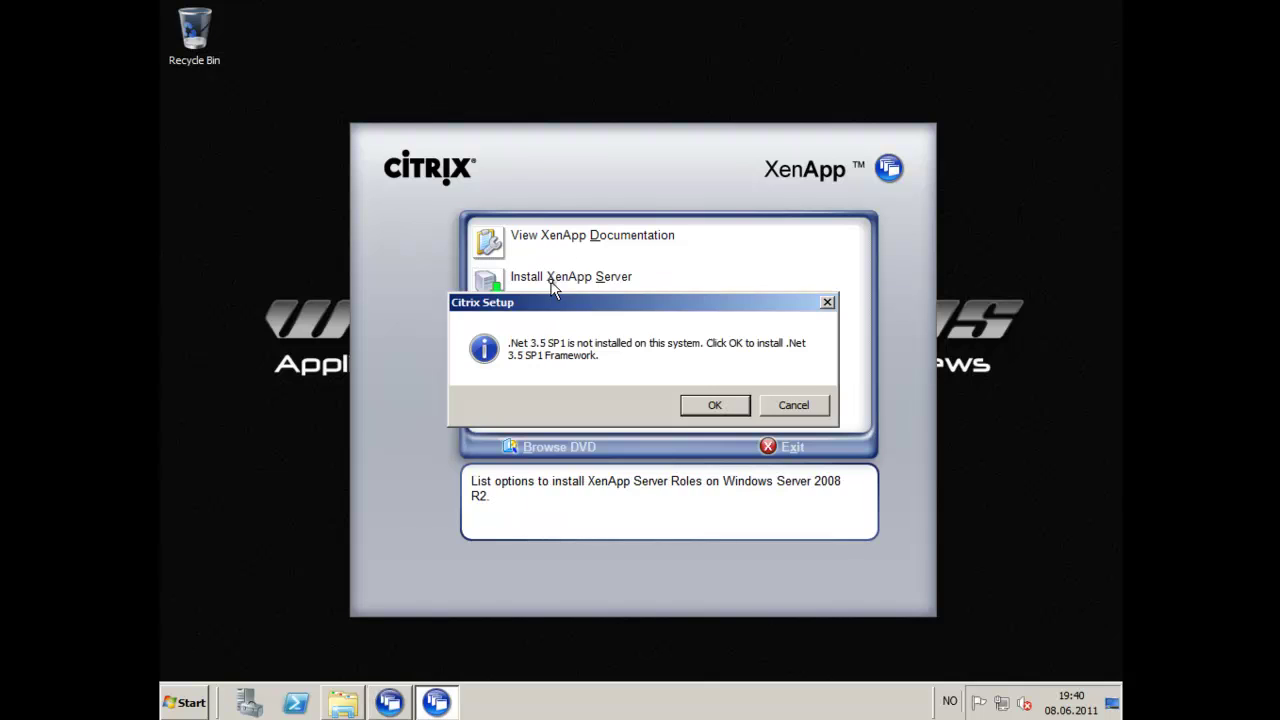
click(700, 403)
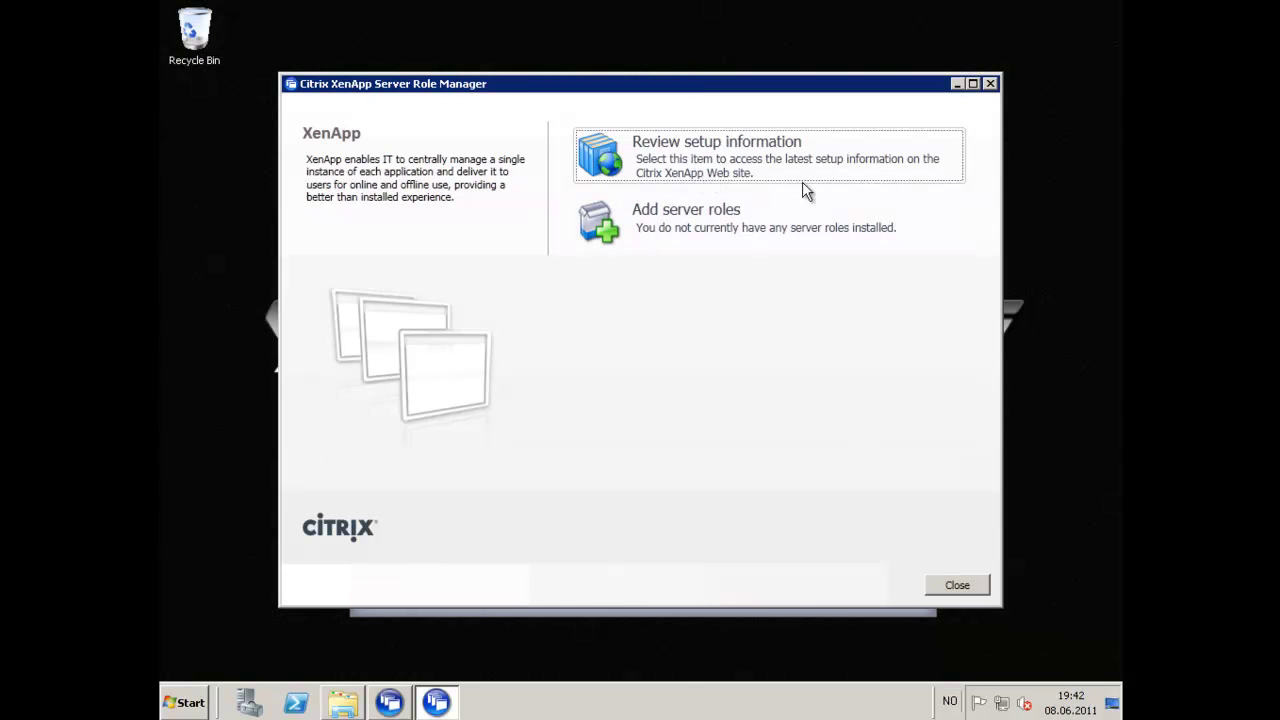
Add the XenApp server role in Enterprise Edition, accepting the license agreement.
click(681, 222)
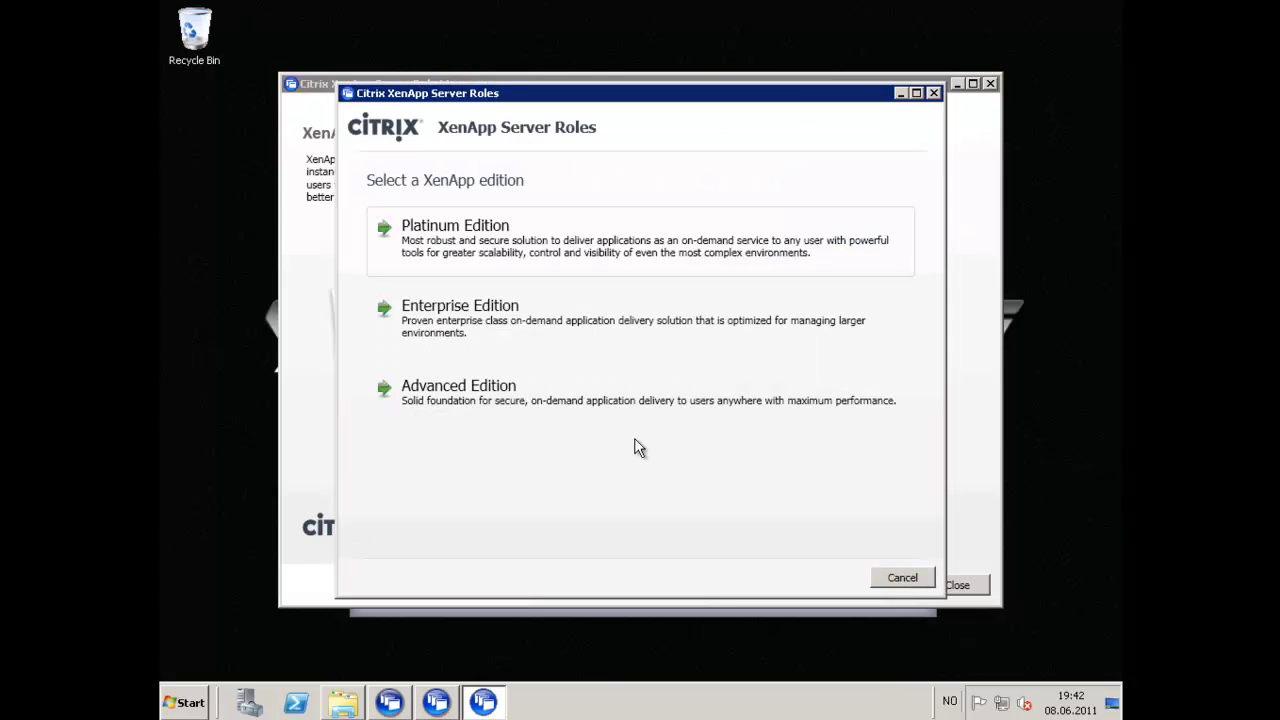
click(490, 340)
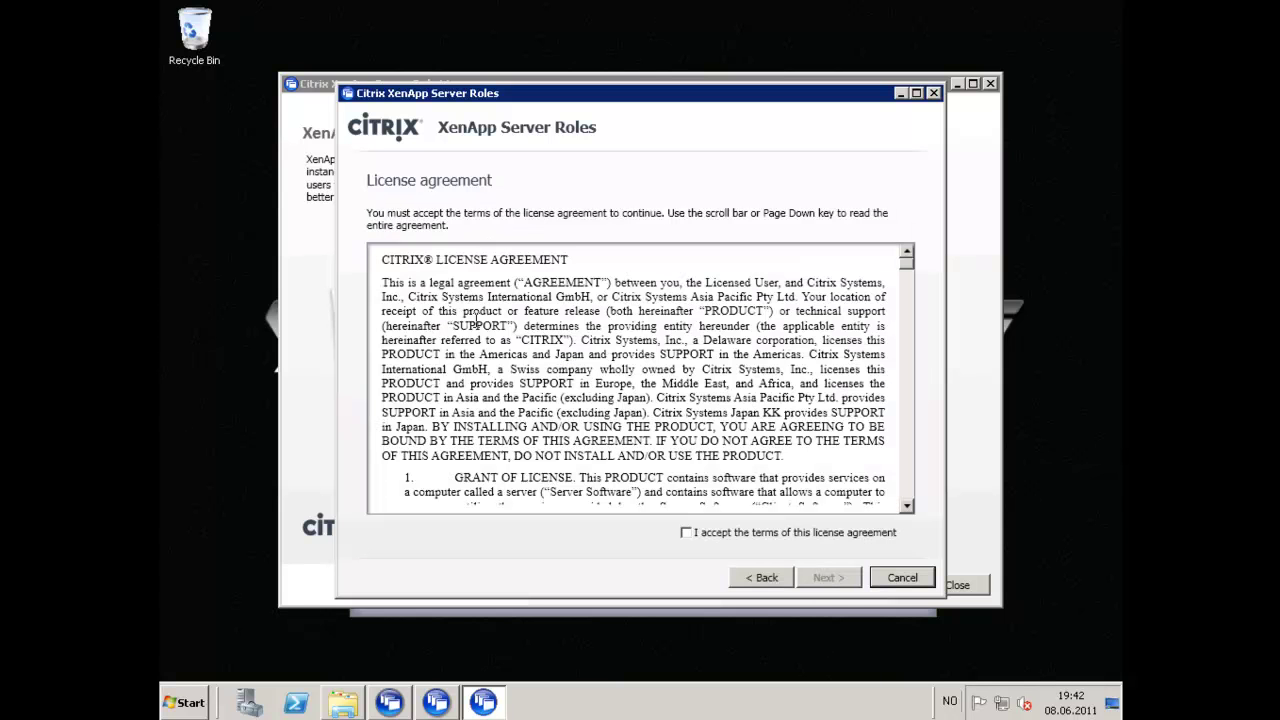
click(745, 533)
click(828, 578)
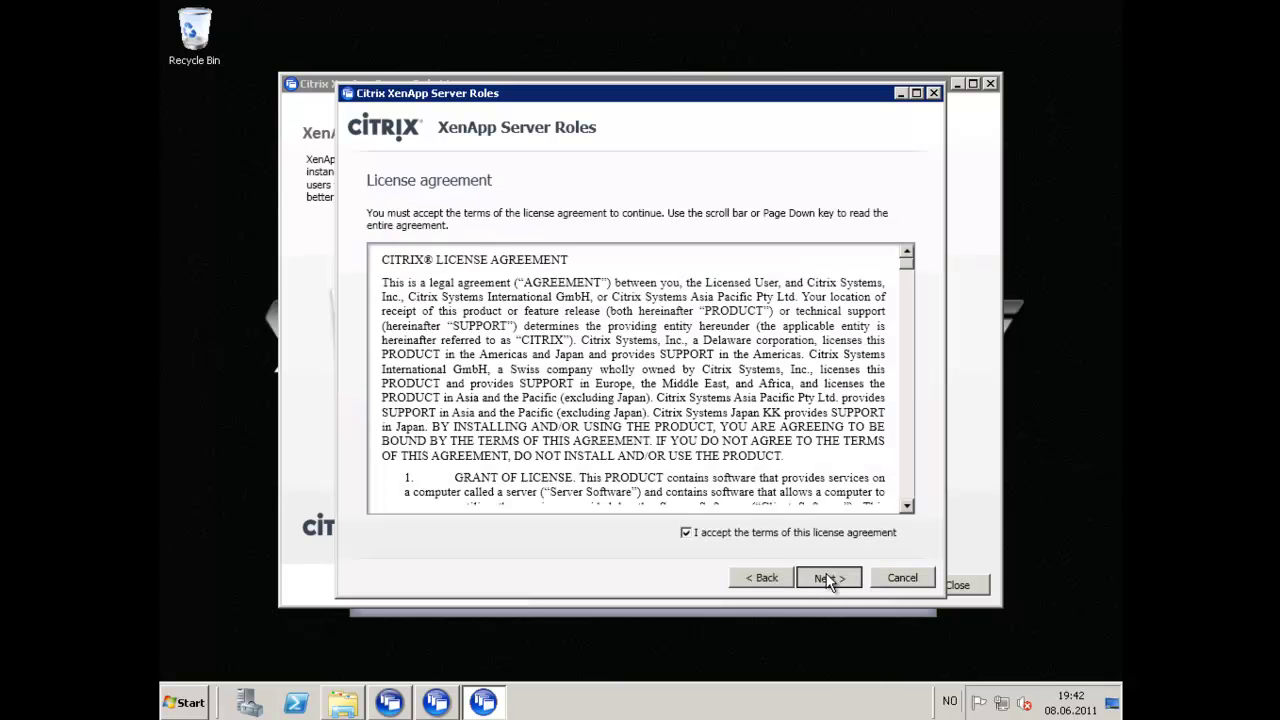
click(414, 288)
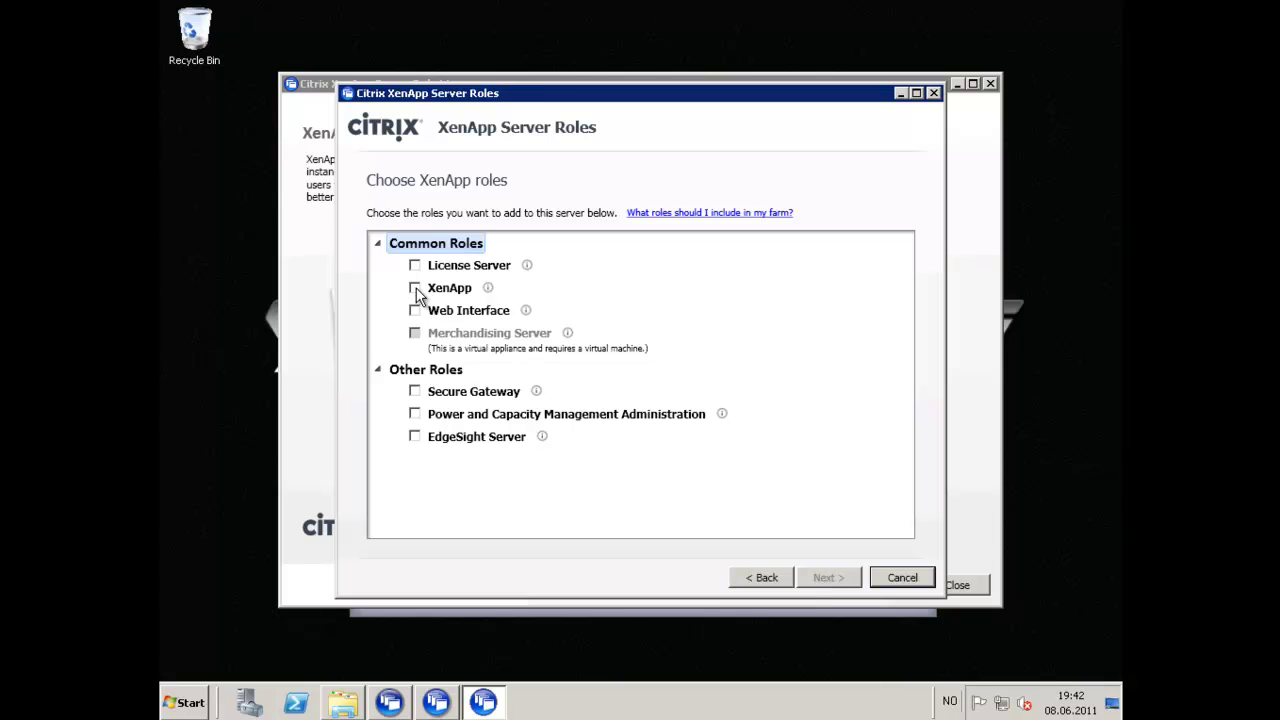
mouse_move(539, 450)
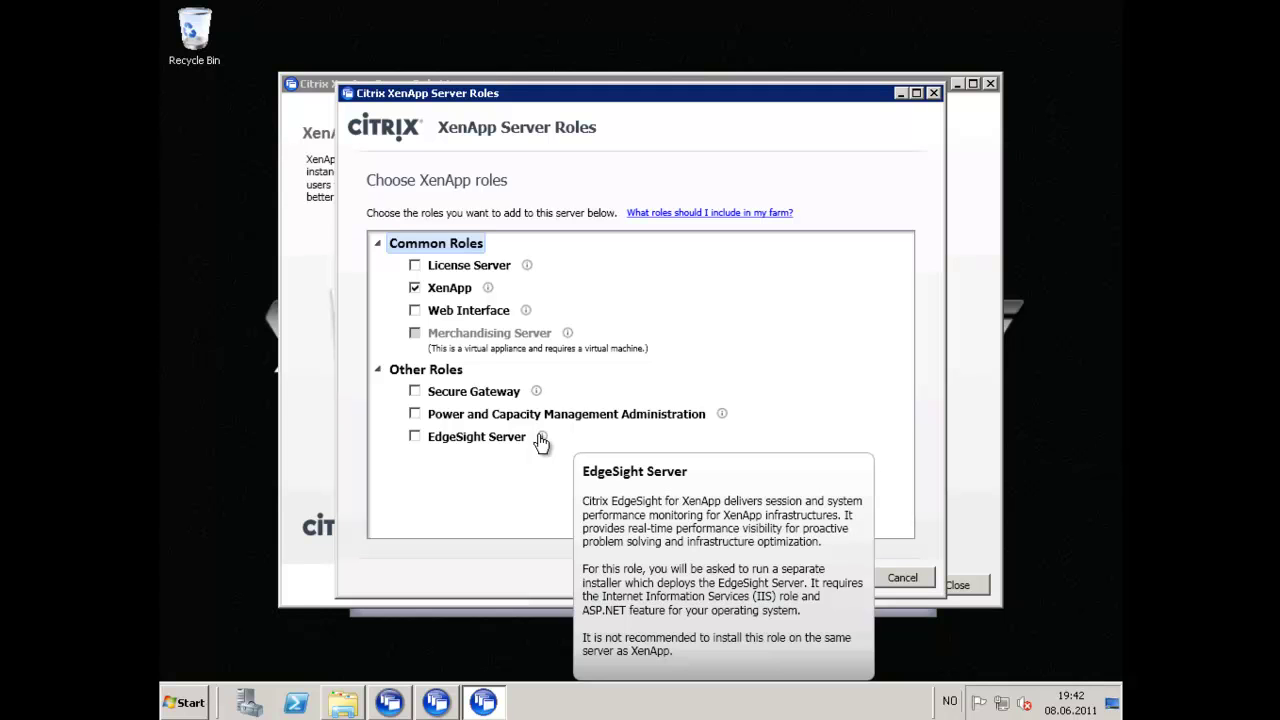
click(833, 578)
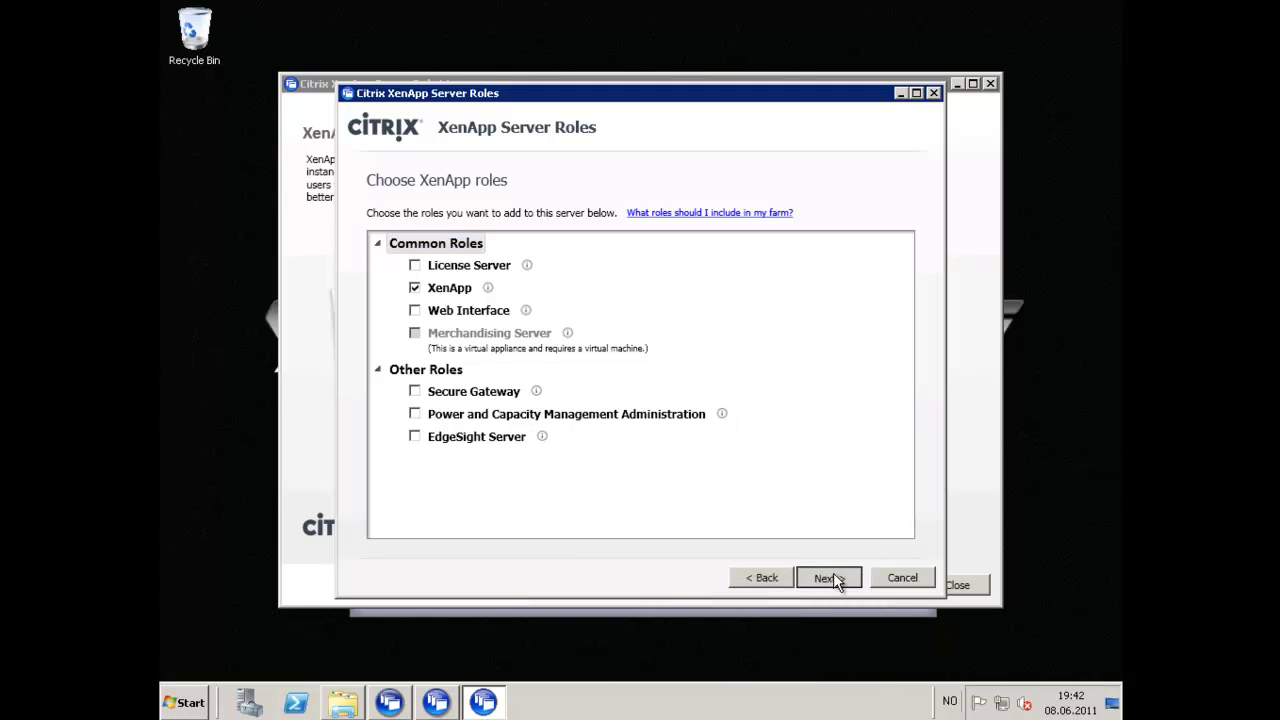
Include XML Service IIS Integration, Windows Desktop Experience Integration and EdgeSight Agent subcomponents.
click(433, 312)
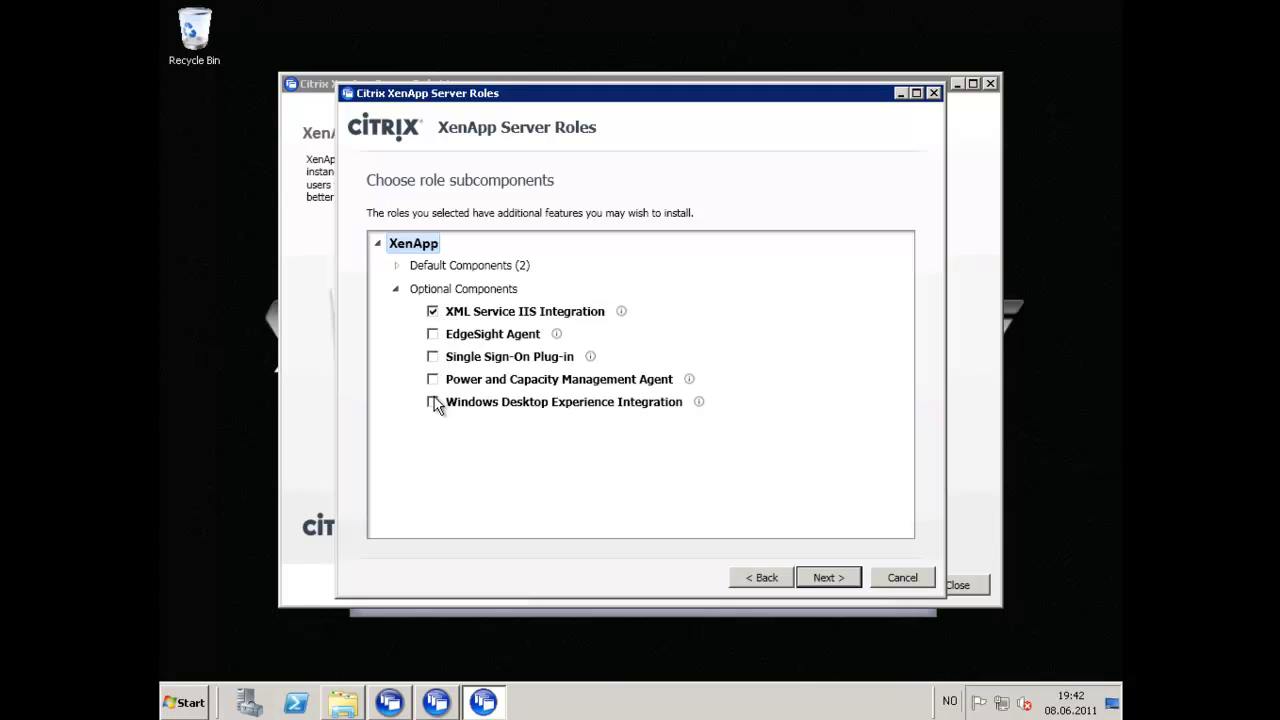
mouse_move(700, 410)
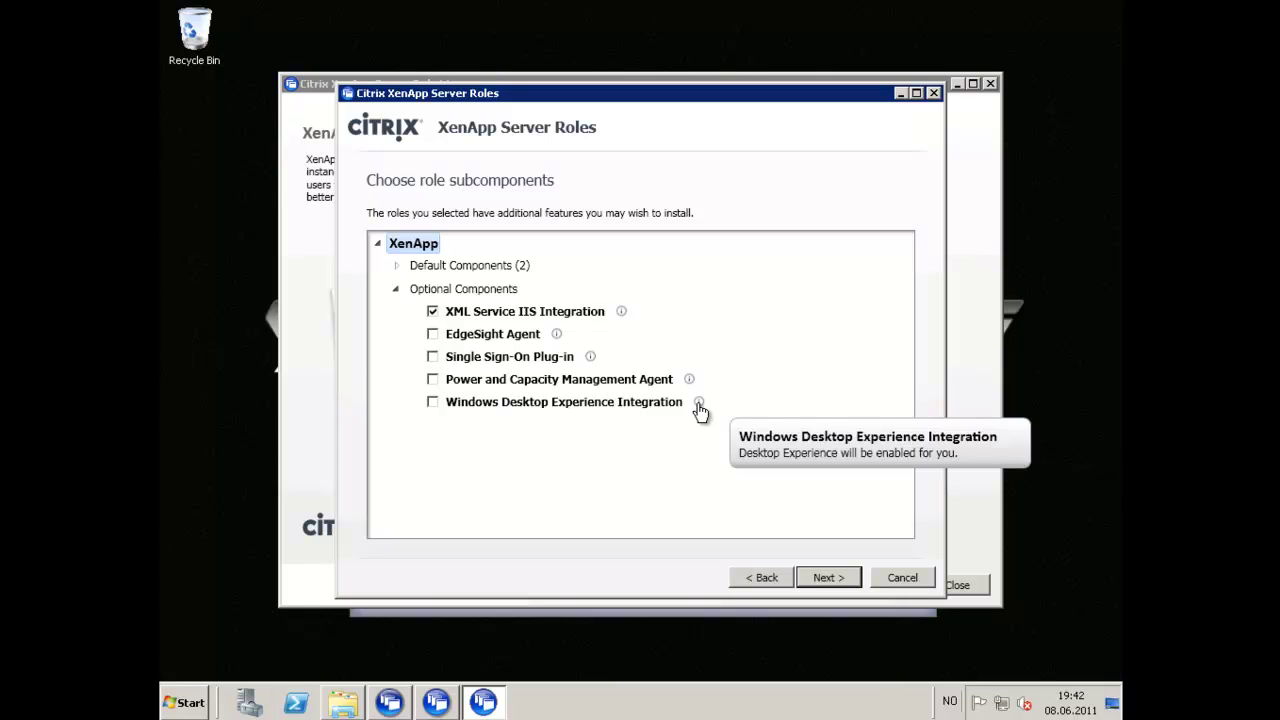
click(433, 402)
click(452, 379)
click(829, 578)
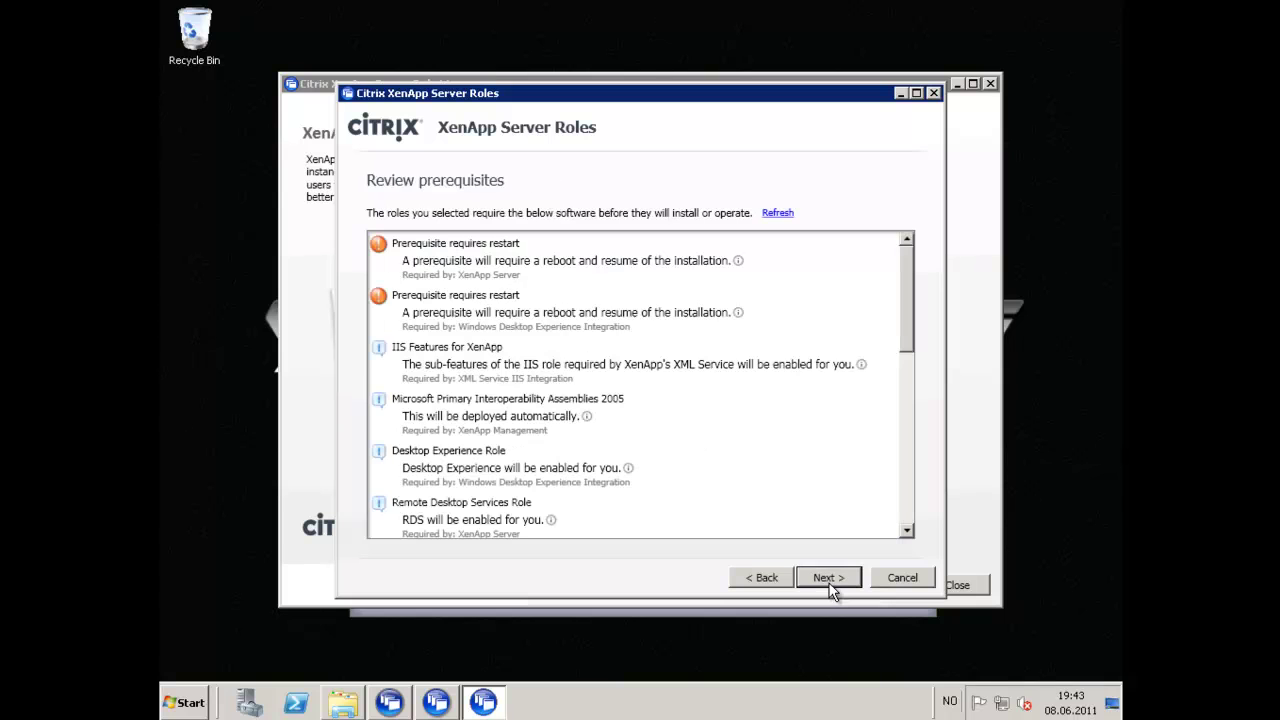
Review the prerequisites and install the Remote Desktop Services and Desktop Experience roles.
mouse_move(741, 268)
click(830, 578)
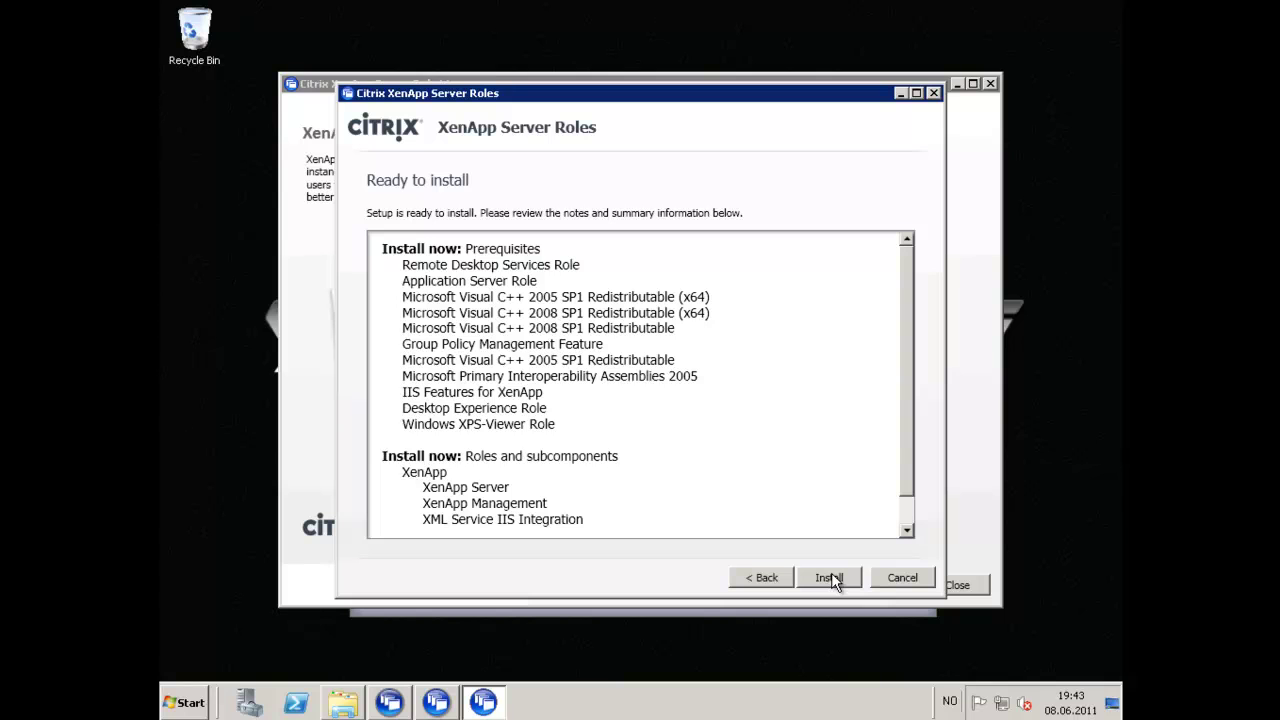
scroll(924, 487, down, 1)
scroll(917, 365, up, 1)
click(832, 578)
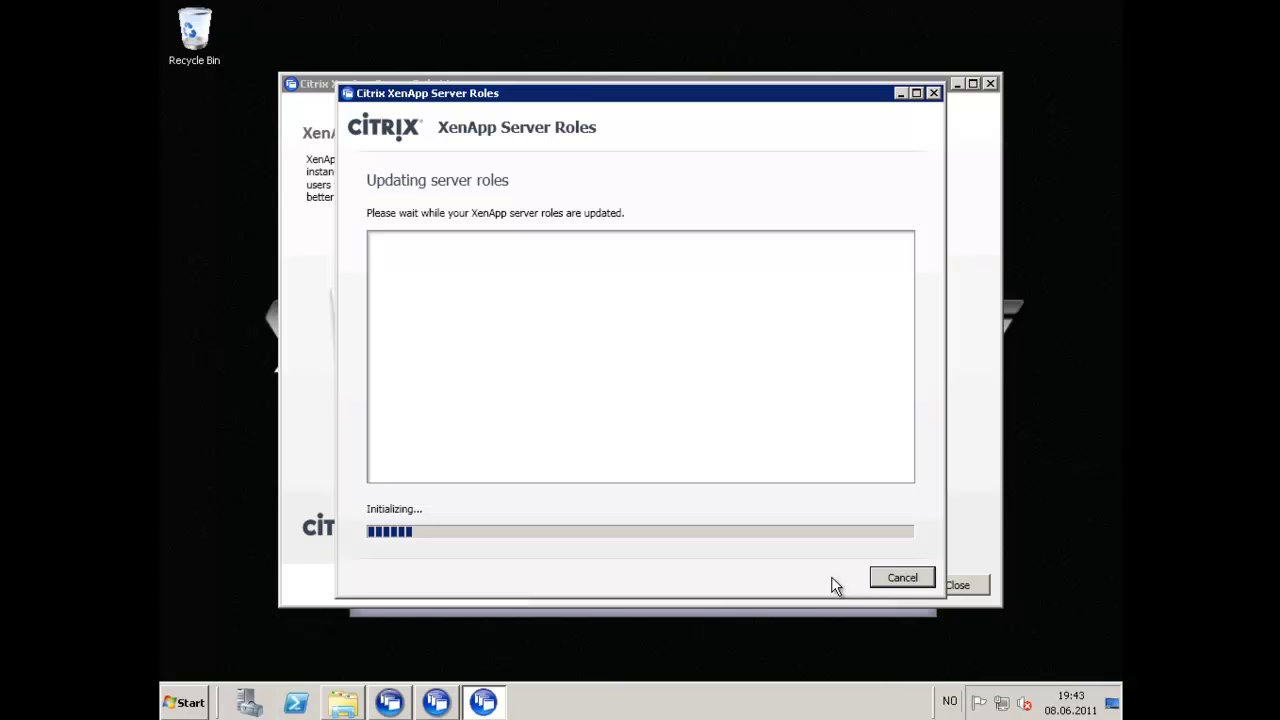
click(957, 86)
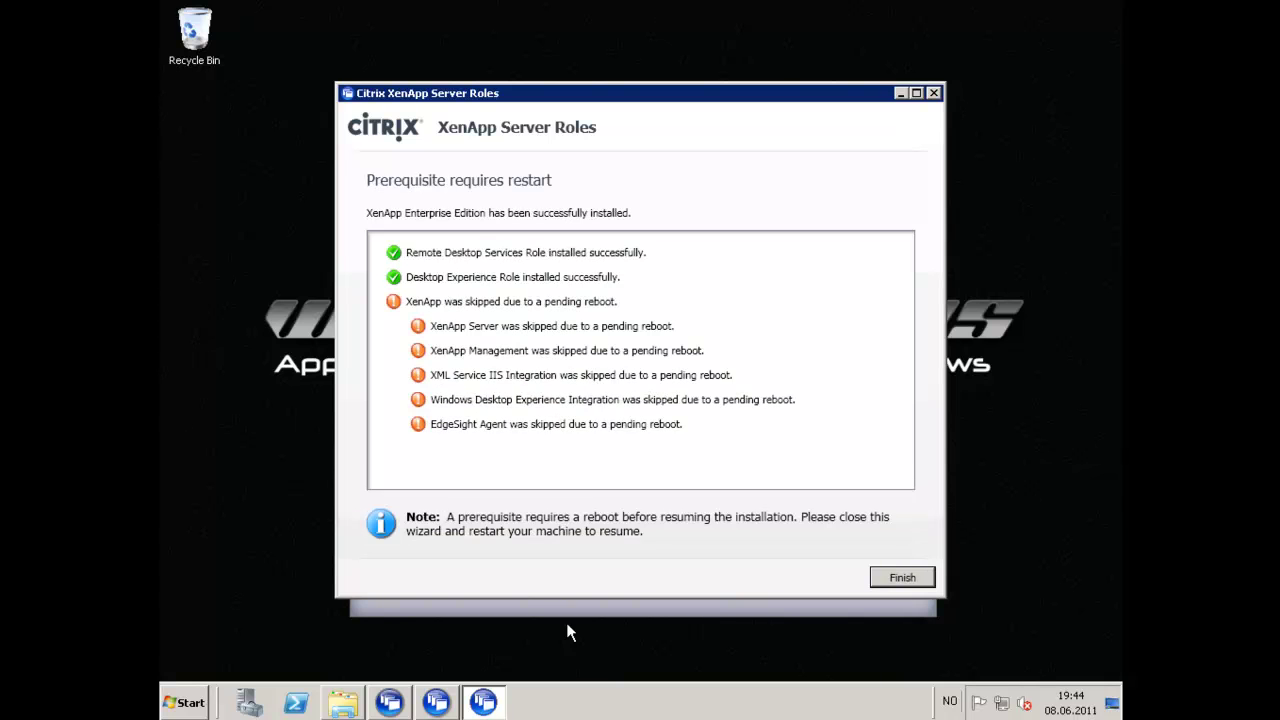
Close the finished wizard and autorun menu, then reboot the server to complete prerequisites.
click(911, 580)
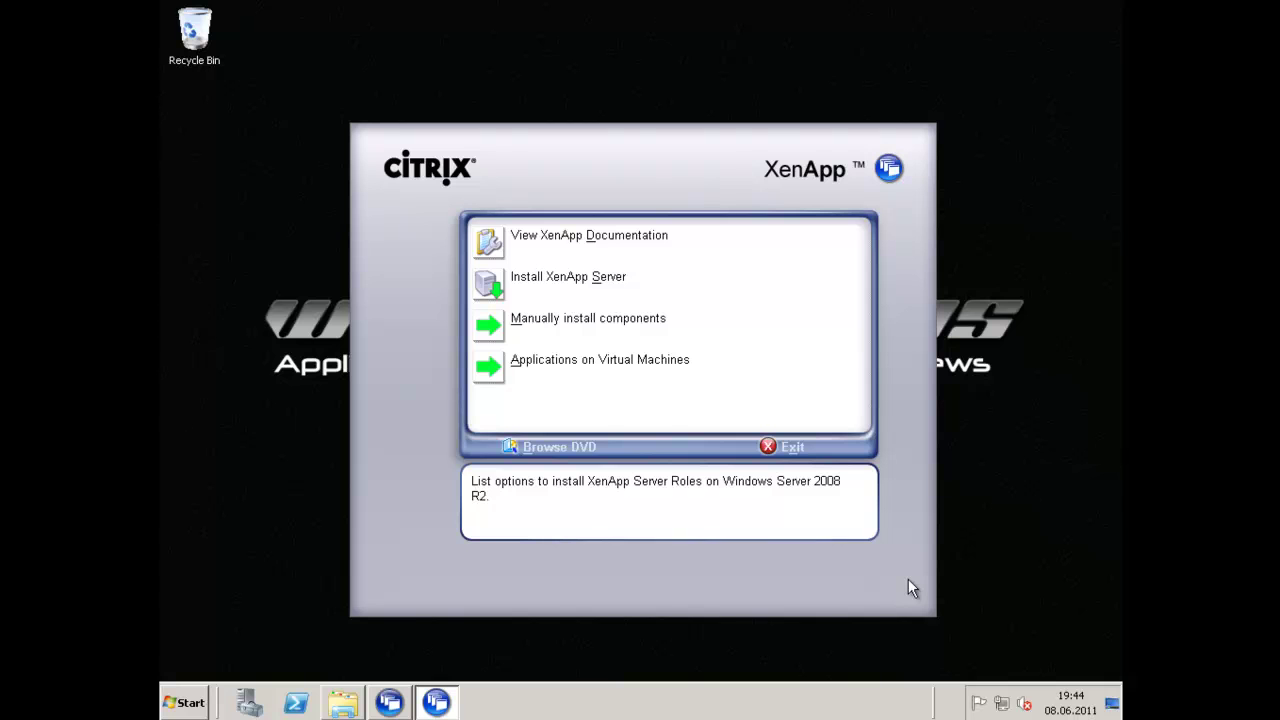
click(786, 452)
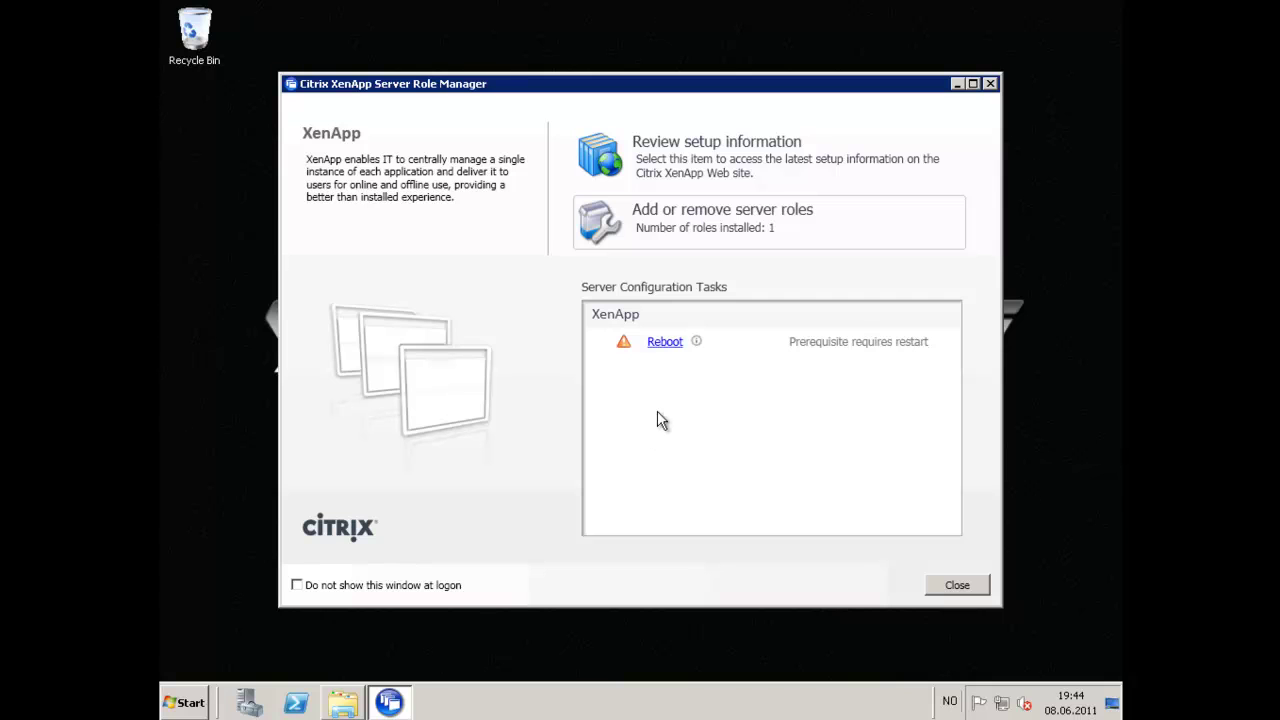
click(671, 343)
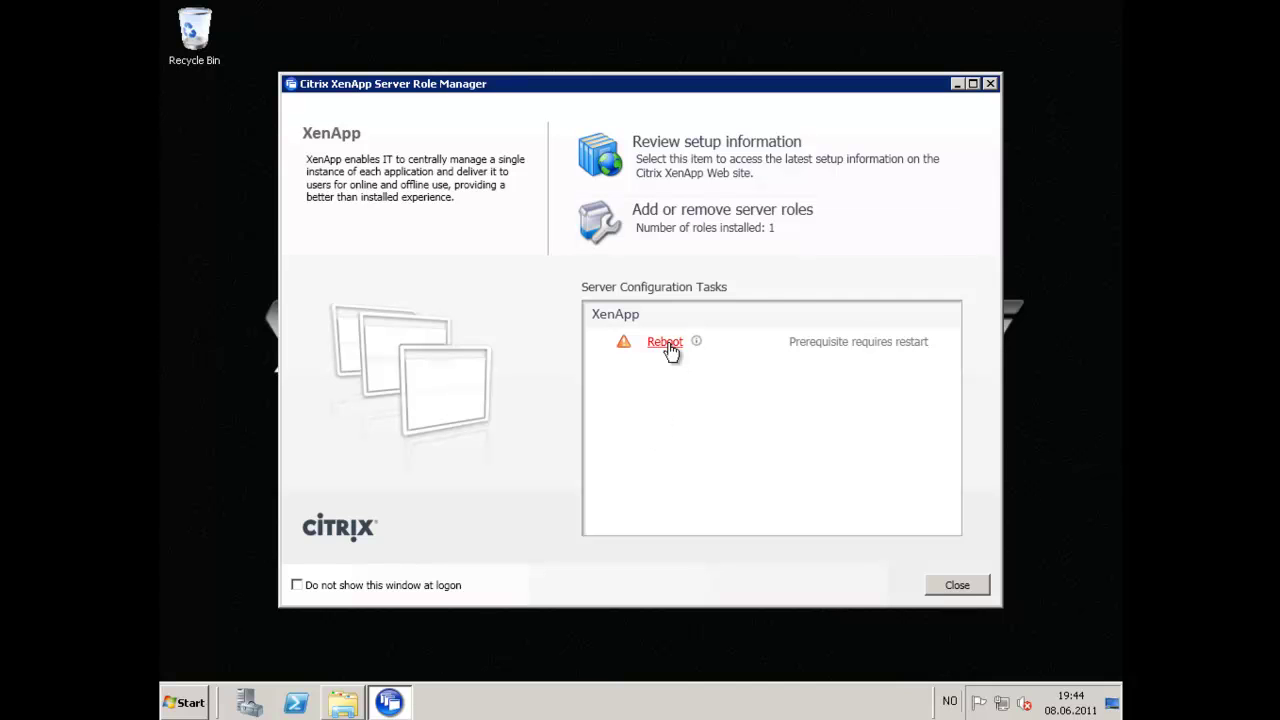
click(668, 405)
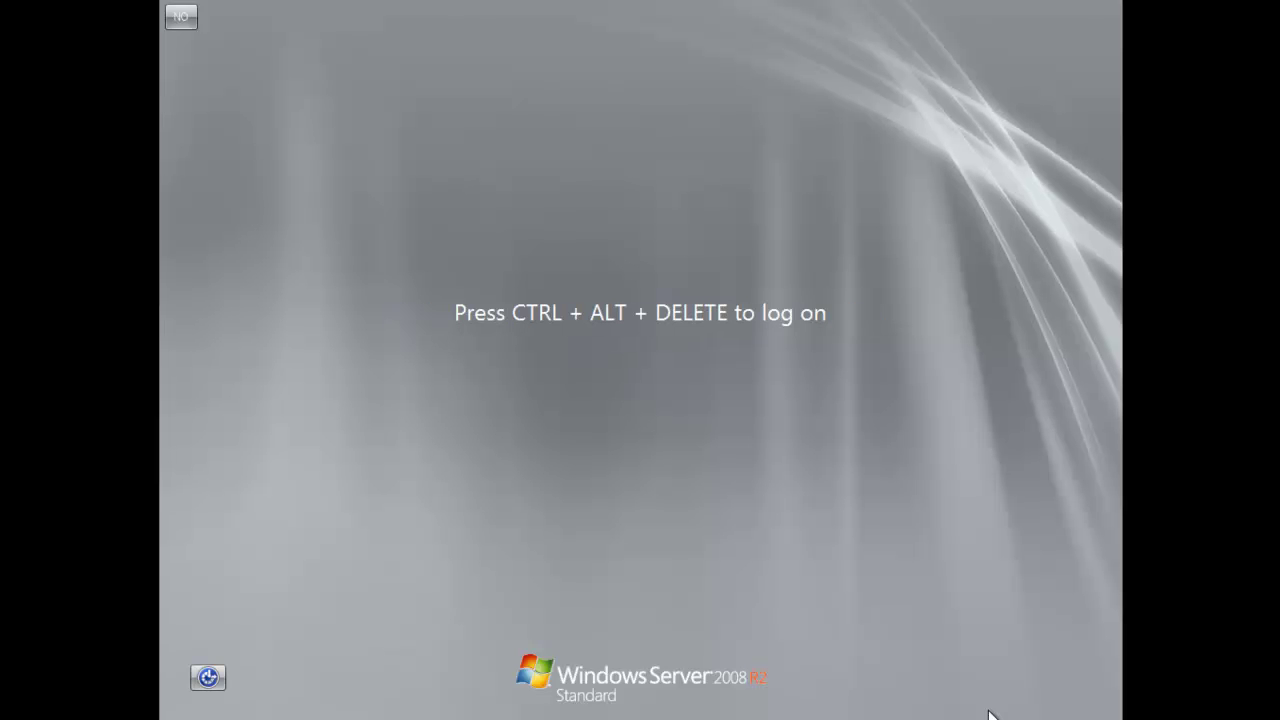
Log on to the administrator account with its password after the reboot.
key(ctrl+alt+Delete)
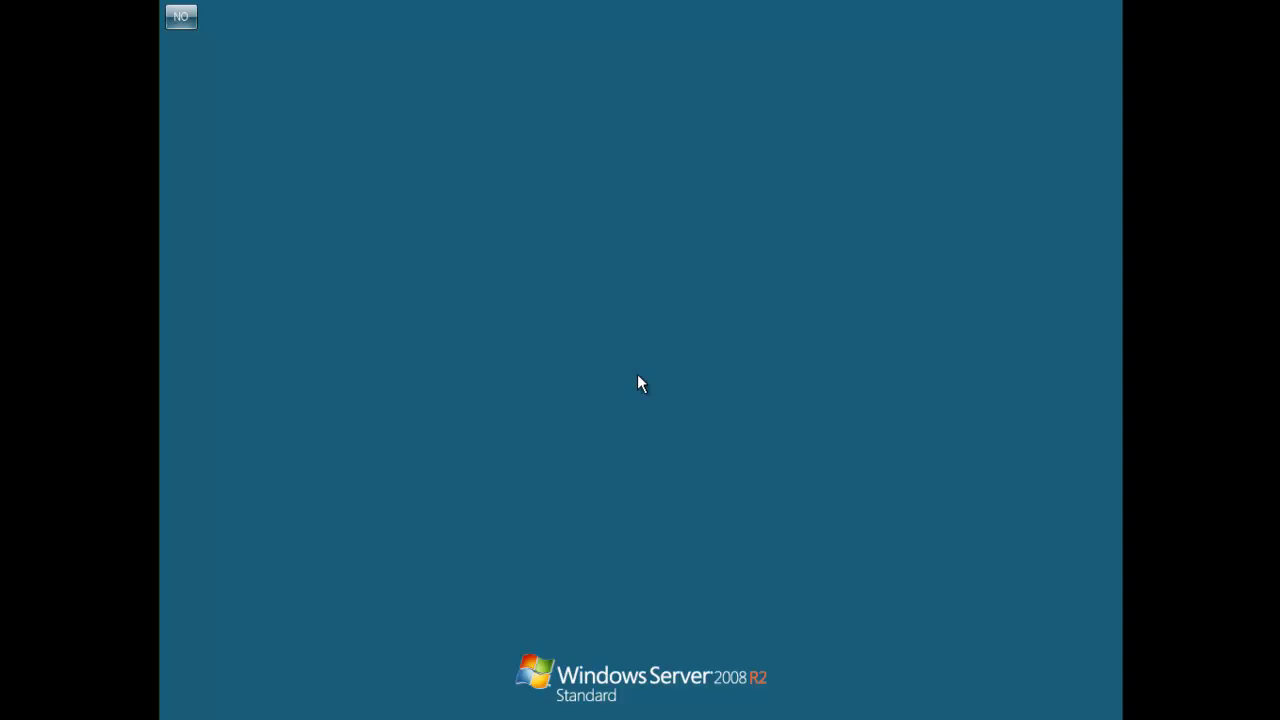
click(546, 425)
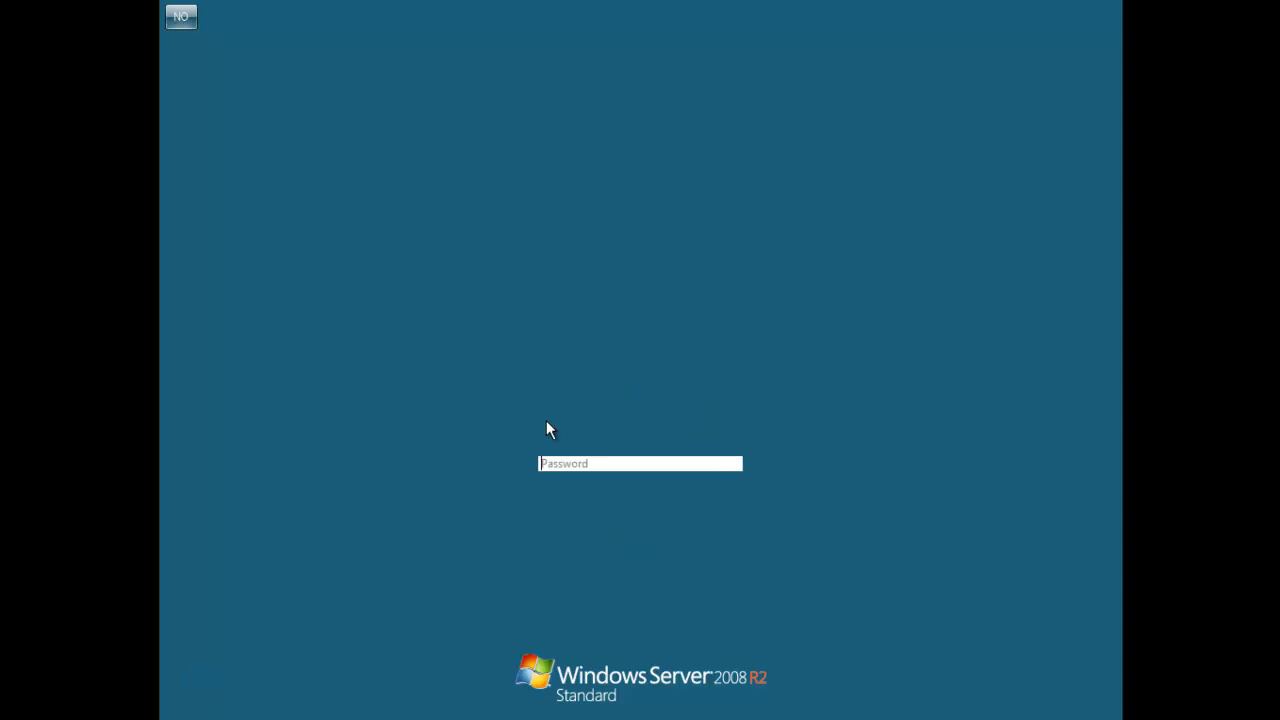
text(••••••••••)
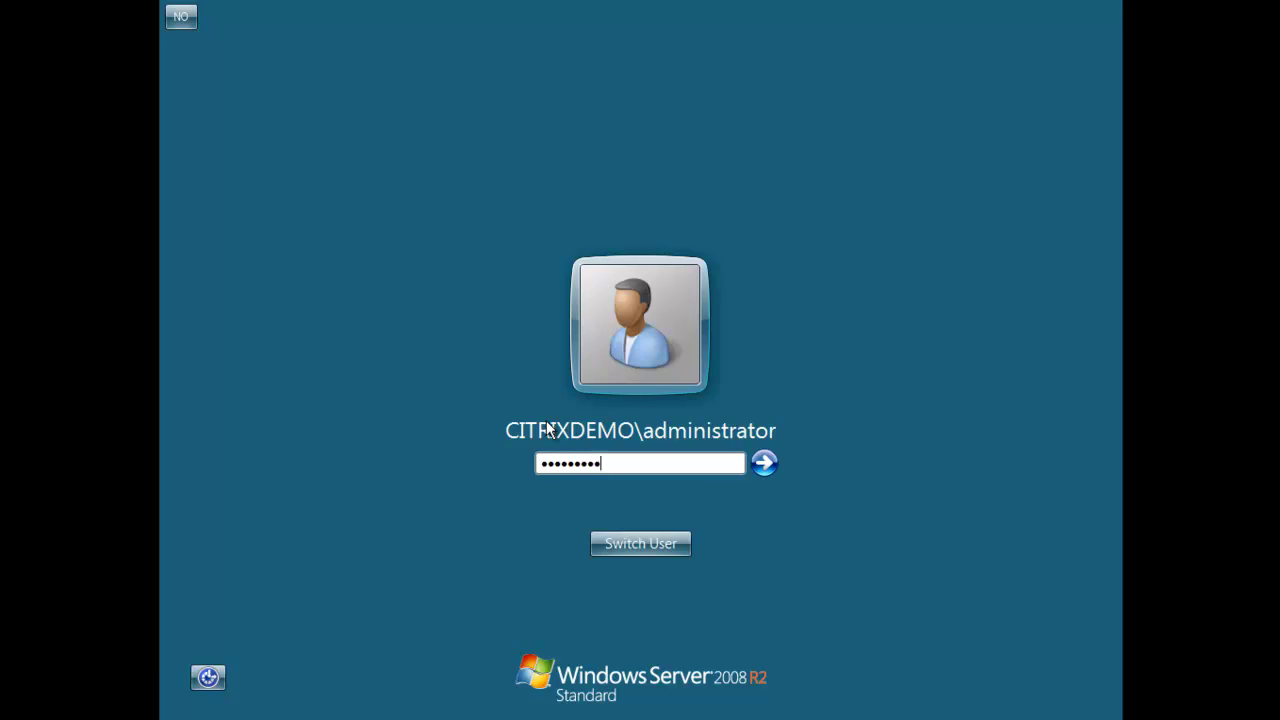
key(Return)
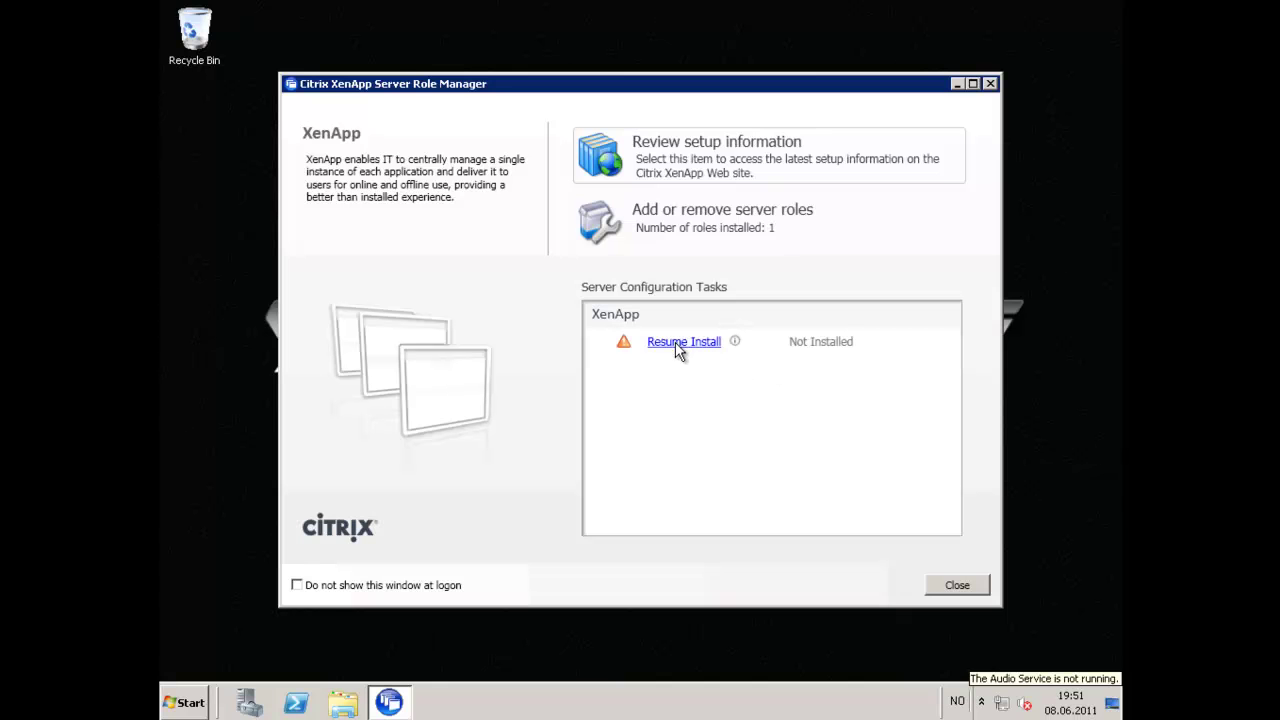
Resume and finish installing XenApp Enterprise Edition, allowing the Citrix device software.
click(679, 345)
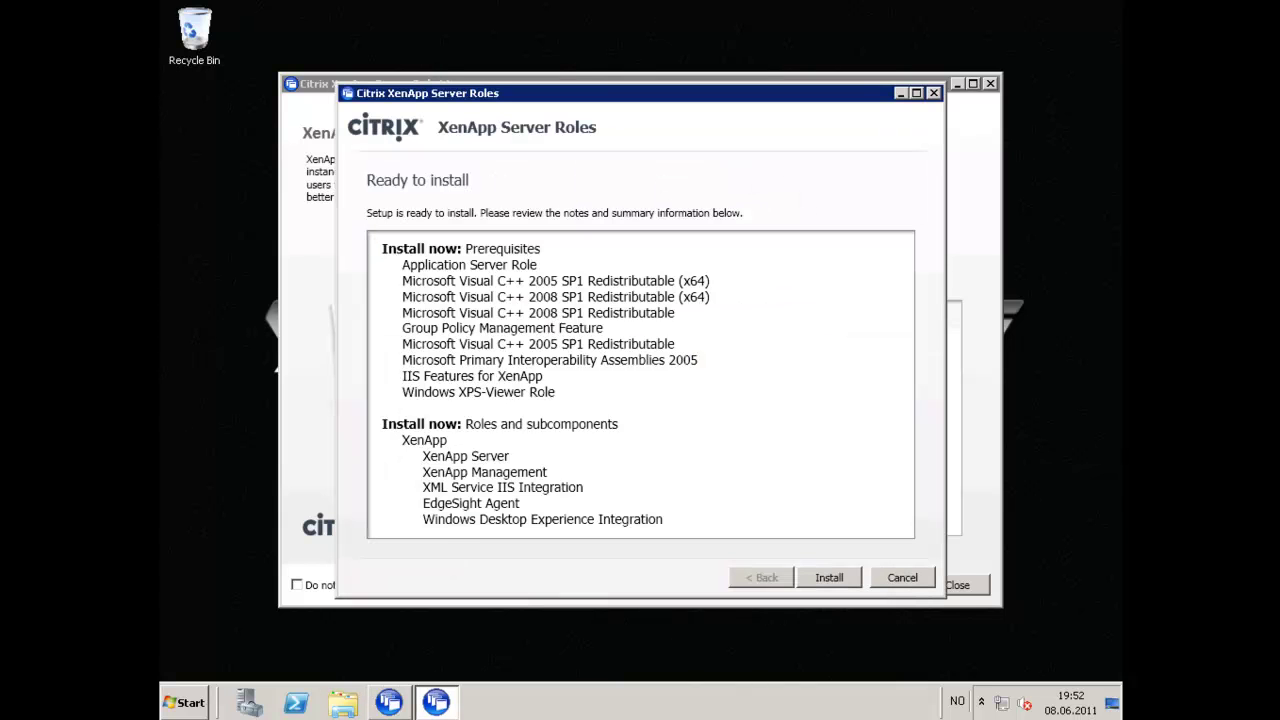
click(830, 578)
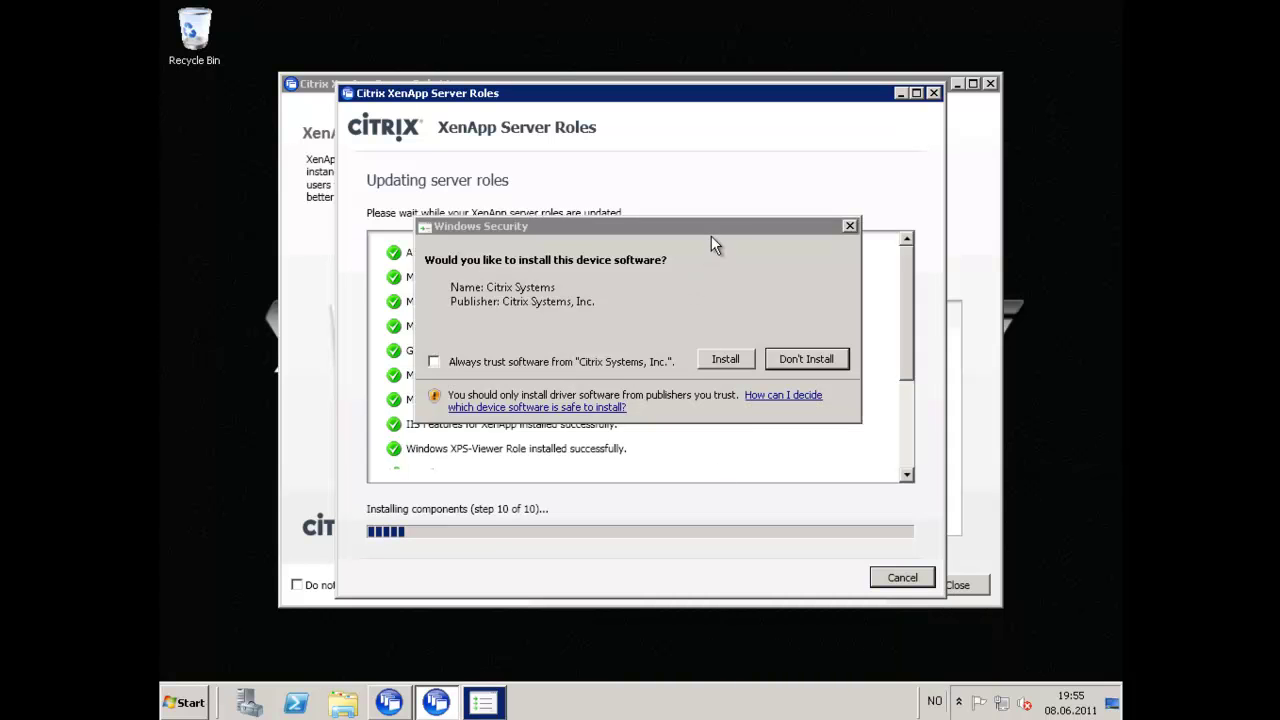
click(710, 227)
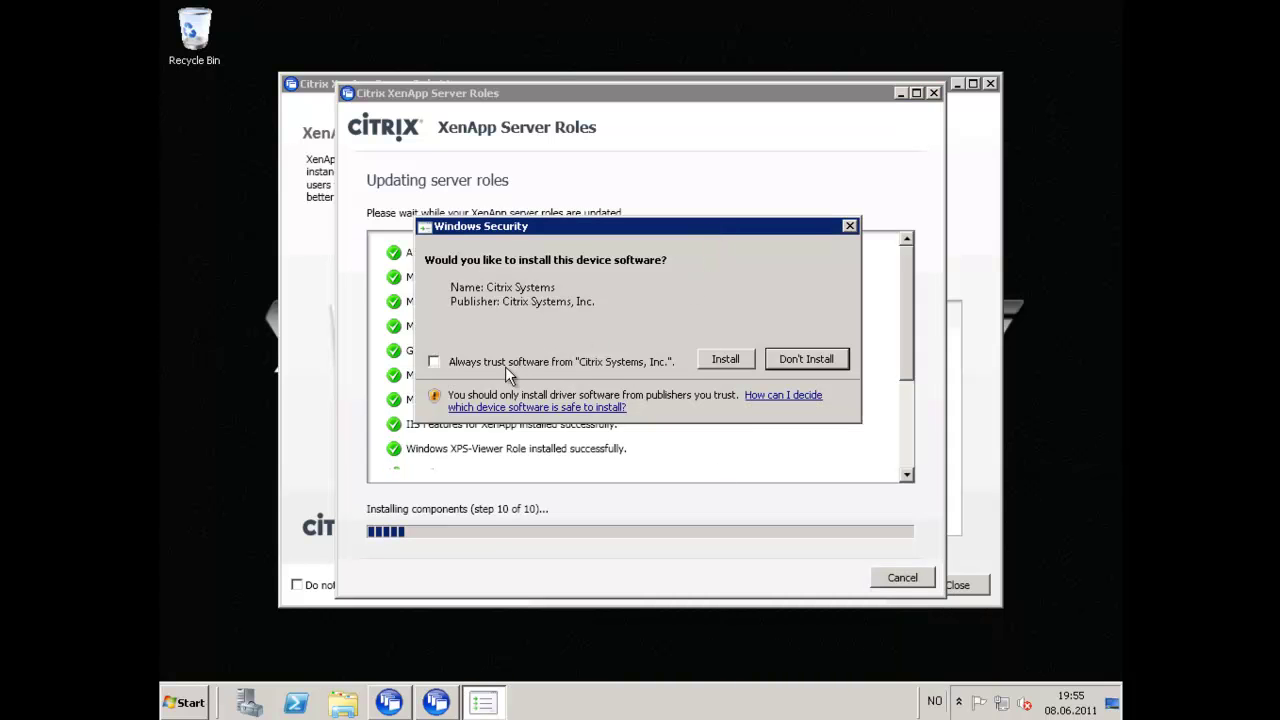
click(741, 361)
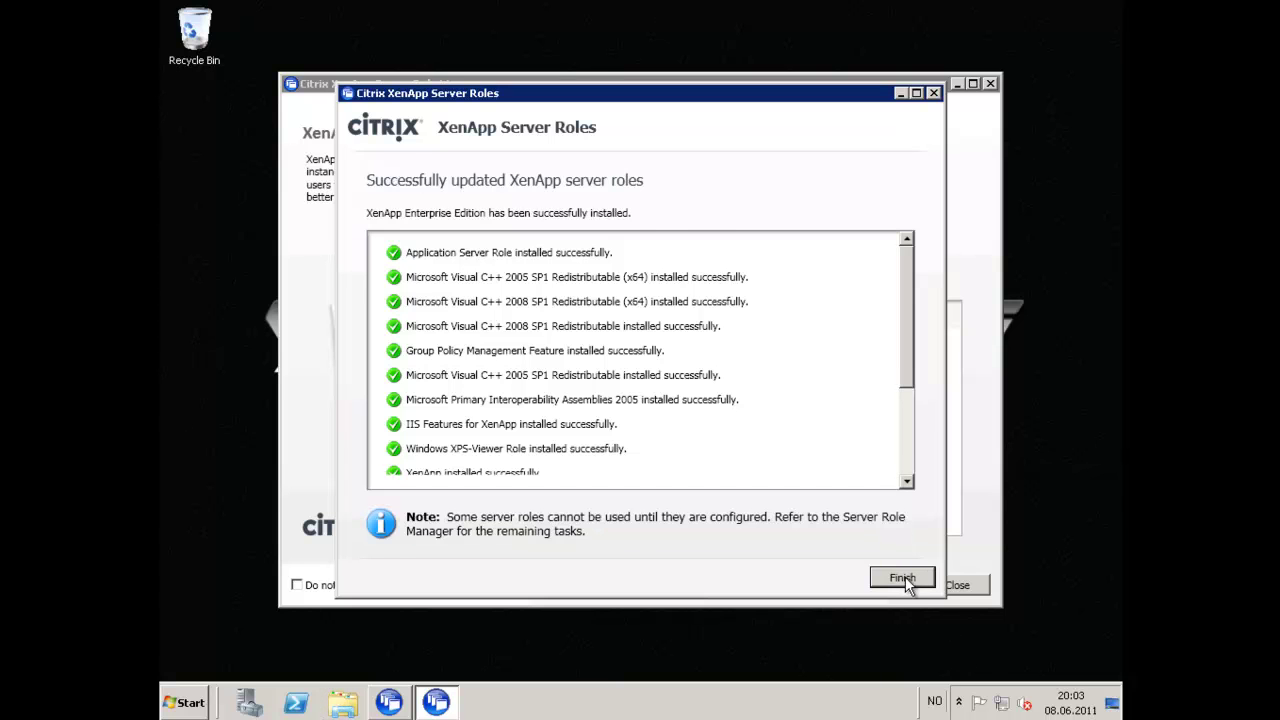
click(902, 578)
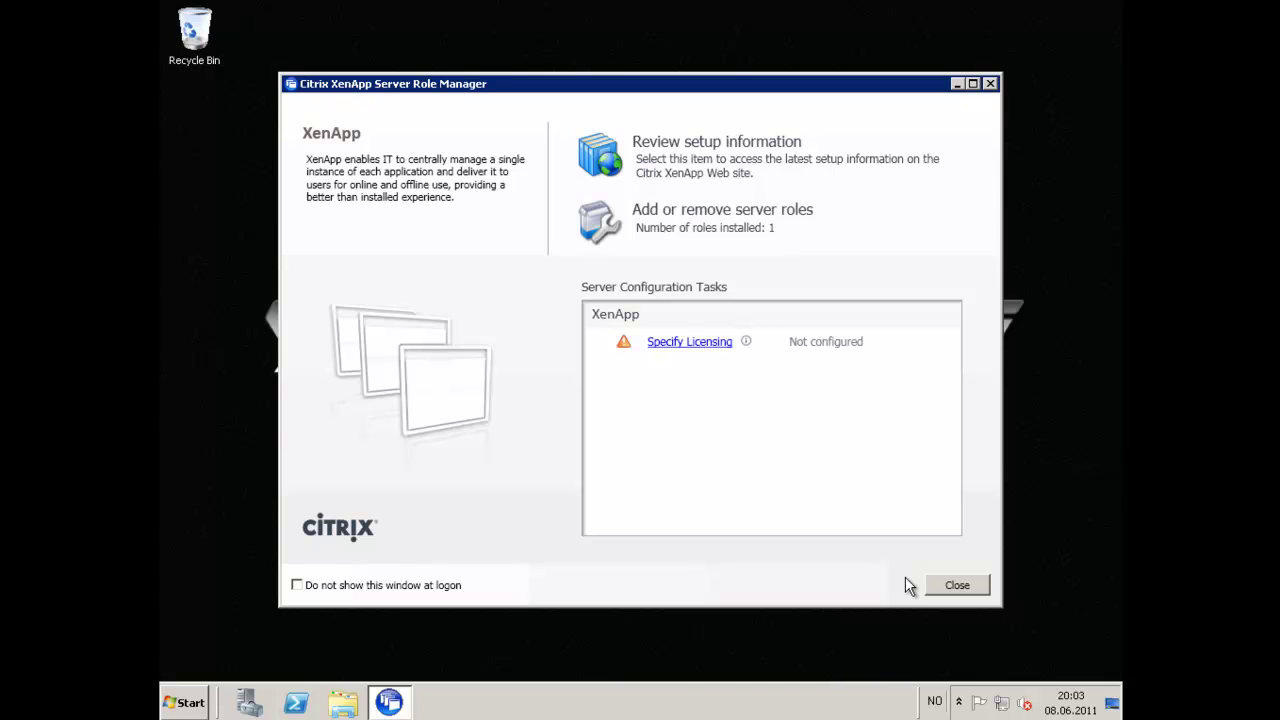
Set license server dc with the XenApp licensing model, then choose to create a new server farm.
click(712, 344)
text(dc)
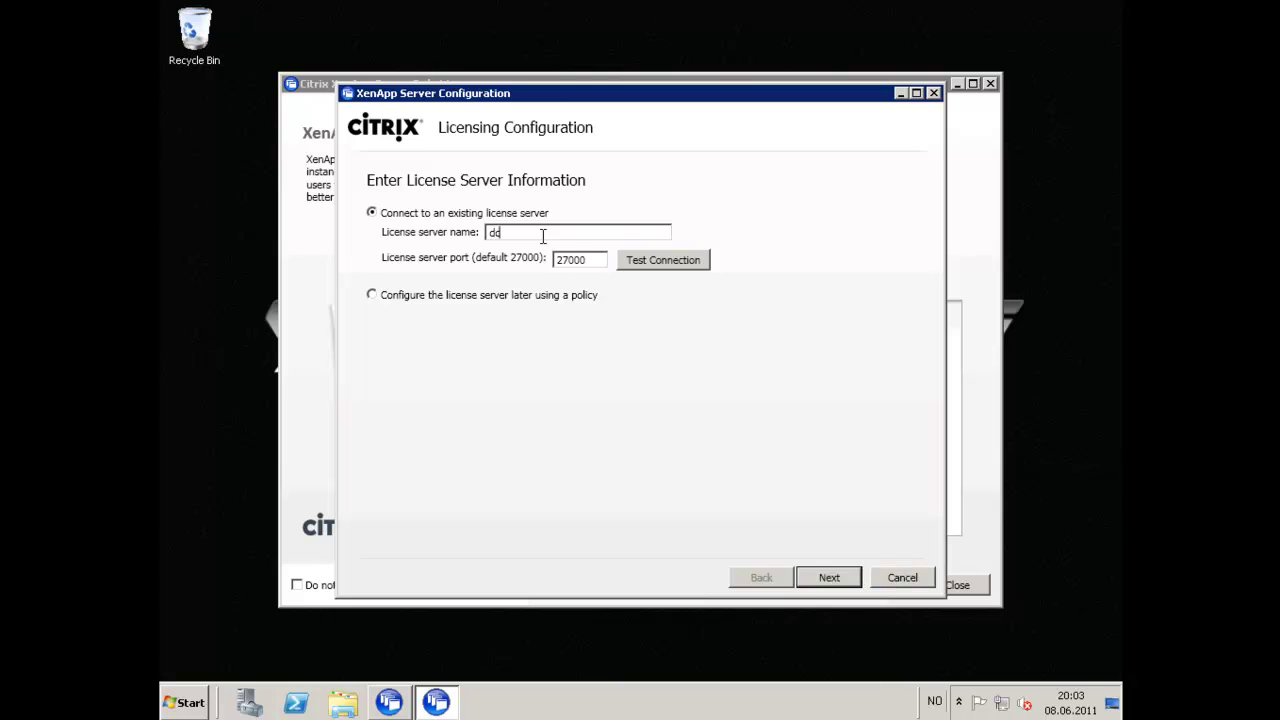
click(671, 261)
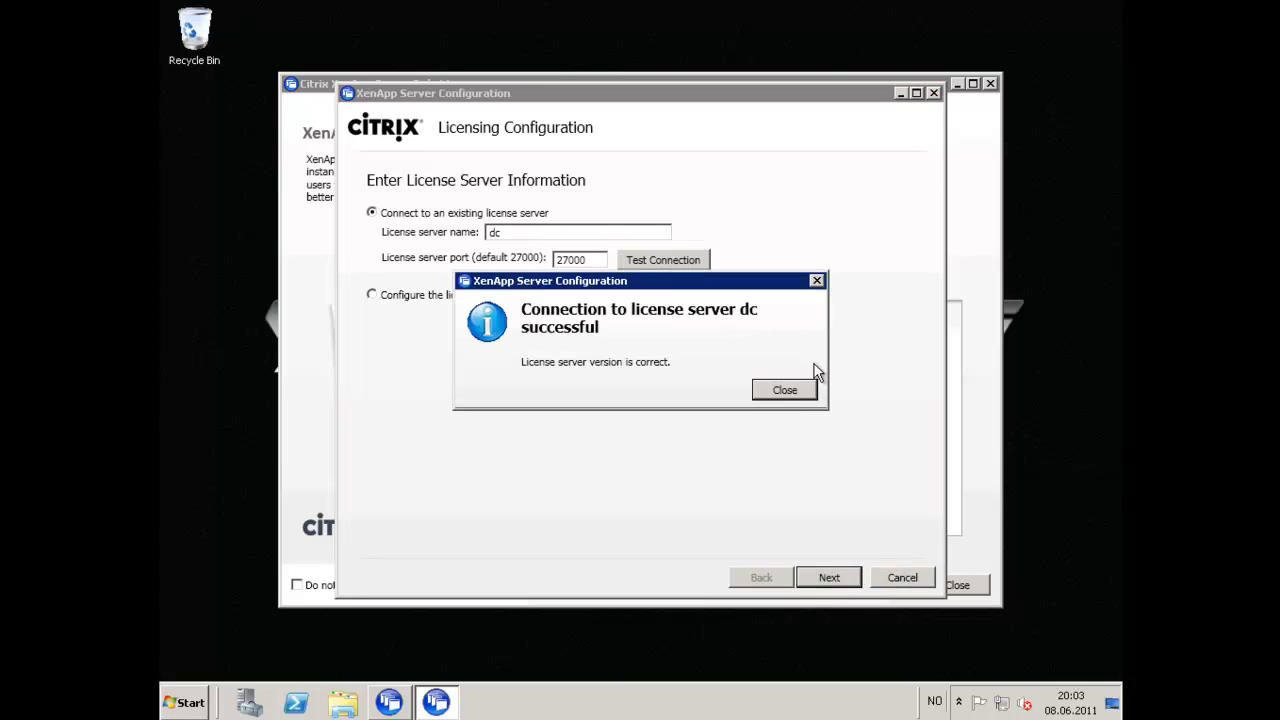
click(784, 391)
key(Return)
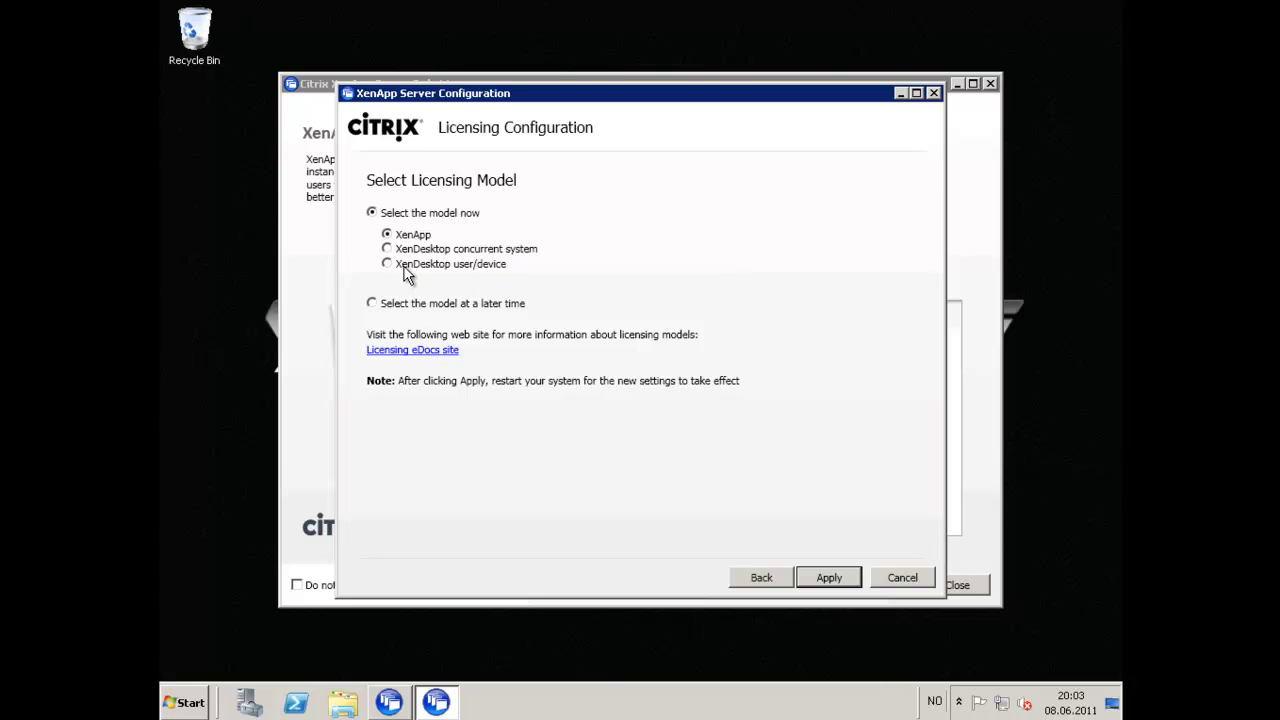
key(Return)
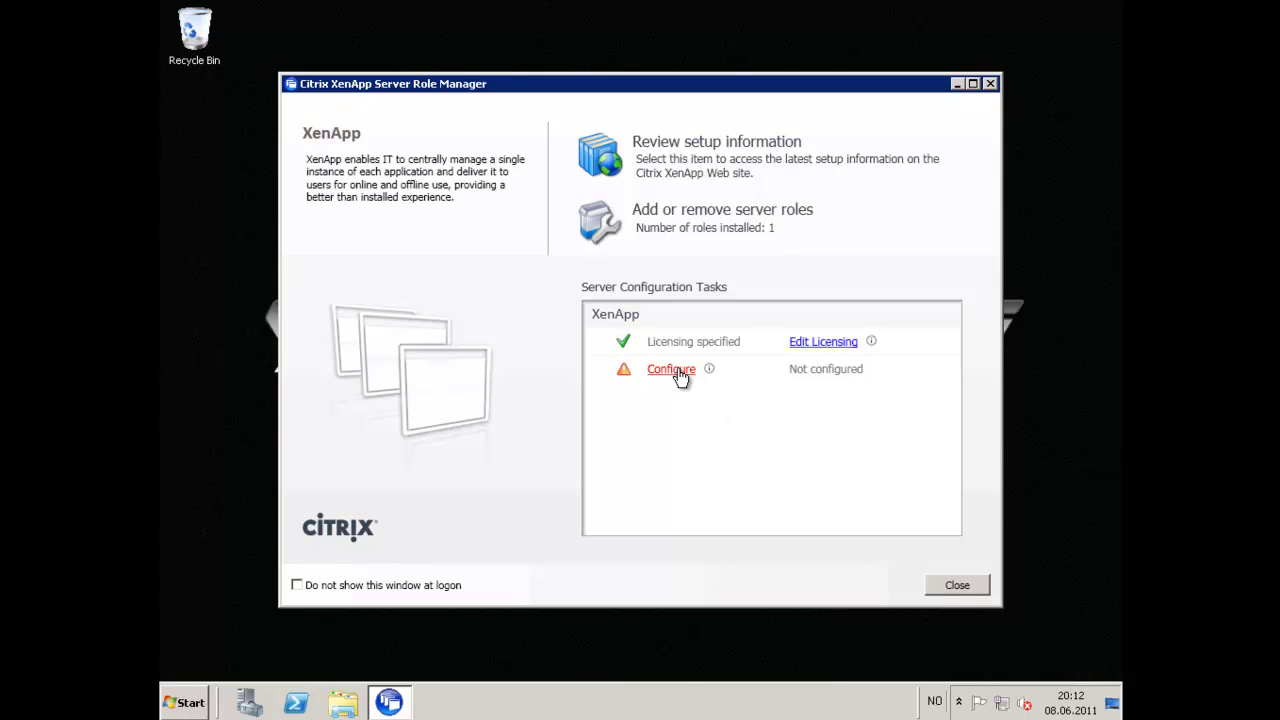
click(677, 370)
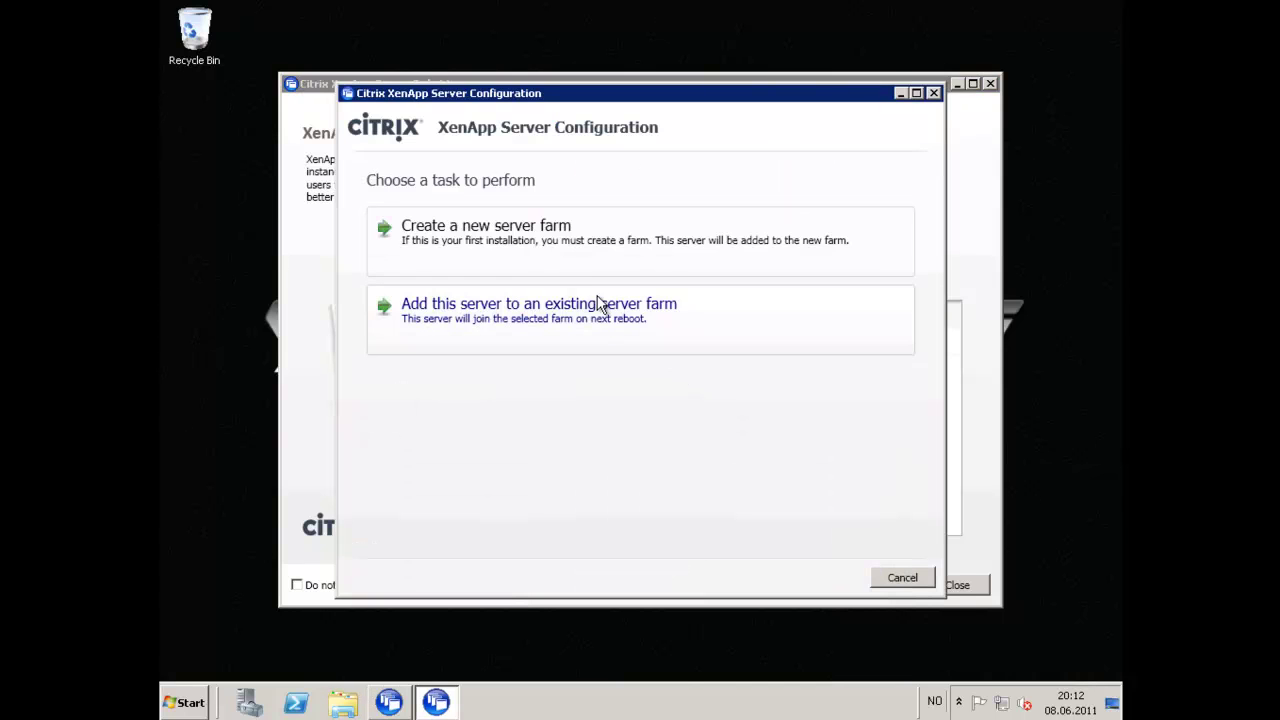
click(518, 250)
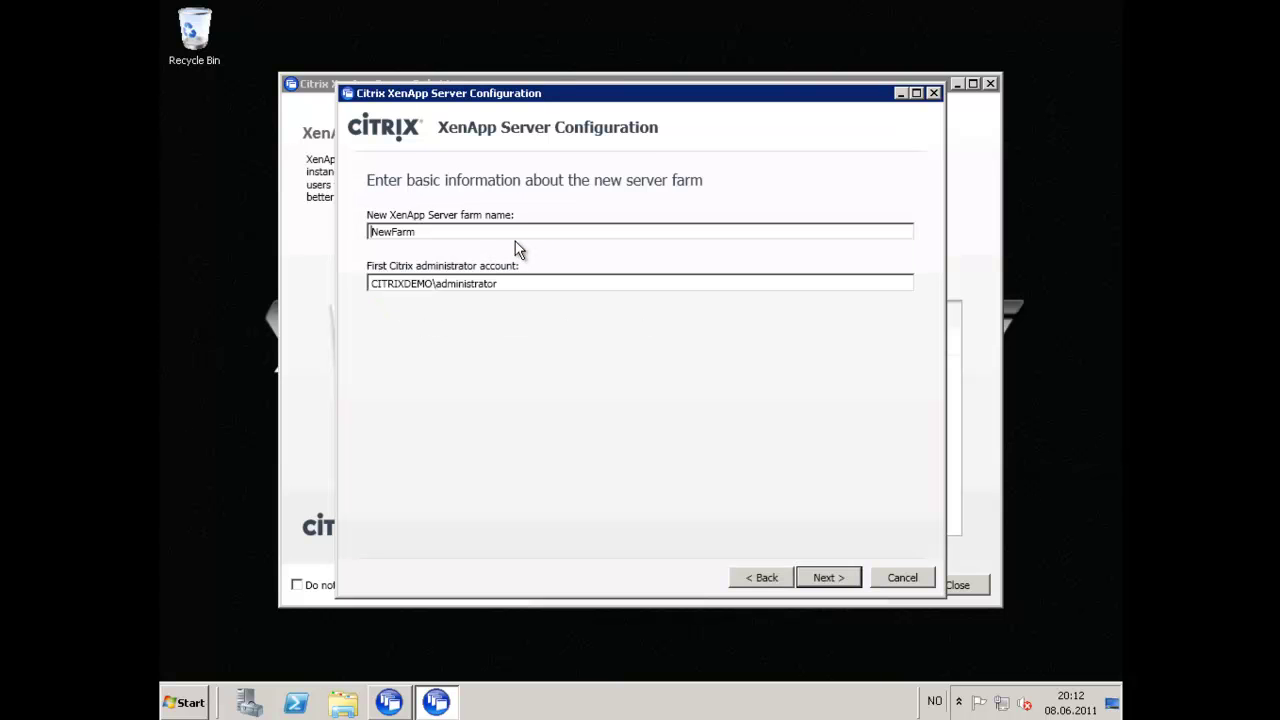
Rename the farm from NewFarm to 'XenApp vNext aka 65' and select Existing Microsoft SQL Server database.
key(BackSpace)
key(BackSpace)
key(BackSpace)
key(BackSpace)
key(BackSpace)
key(BackSpace)
key(BackSpace)
text(XEN)
key(BackSpace)
key(BackSpace)
key(BackSpace)
text(XenApp vNext aka 65)
click(841, 574)
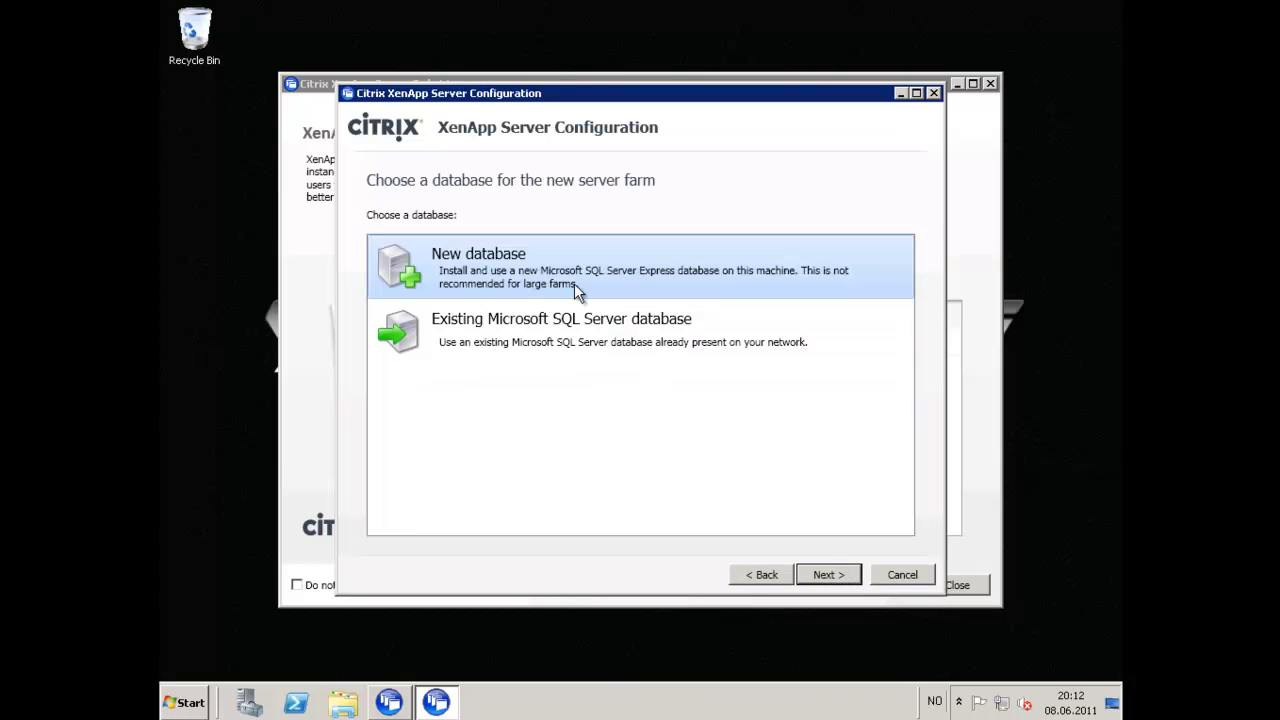
click(511, 331)
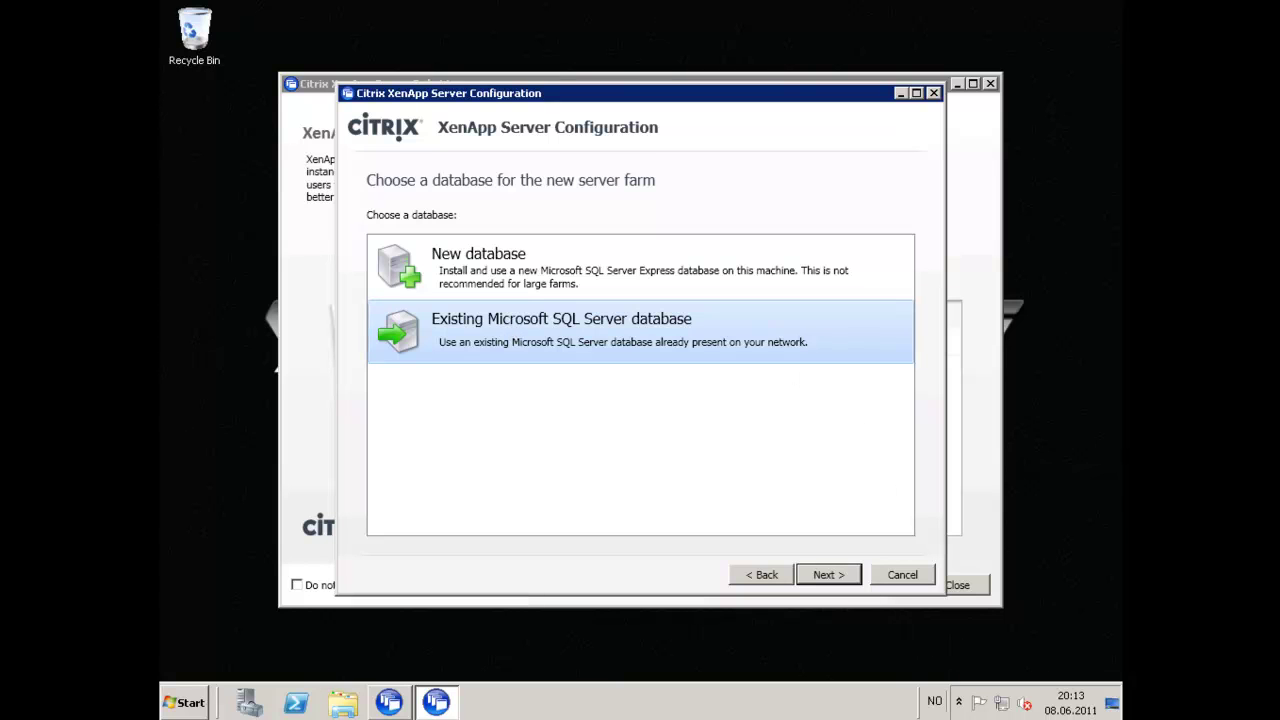
Enter database server 10.47.30.103 and database name XA65.
click(838, 574)
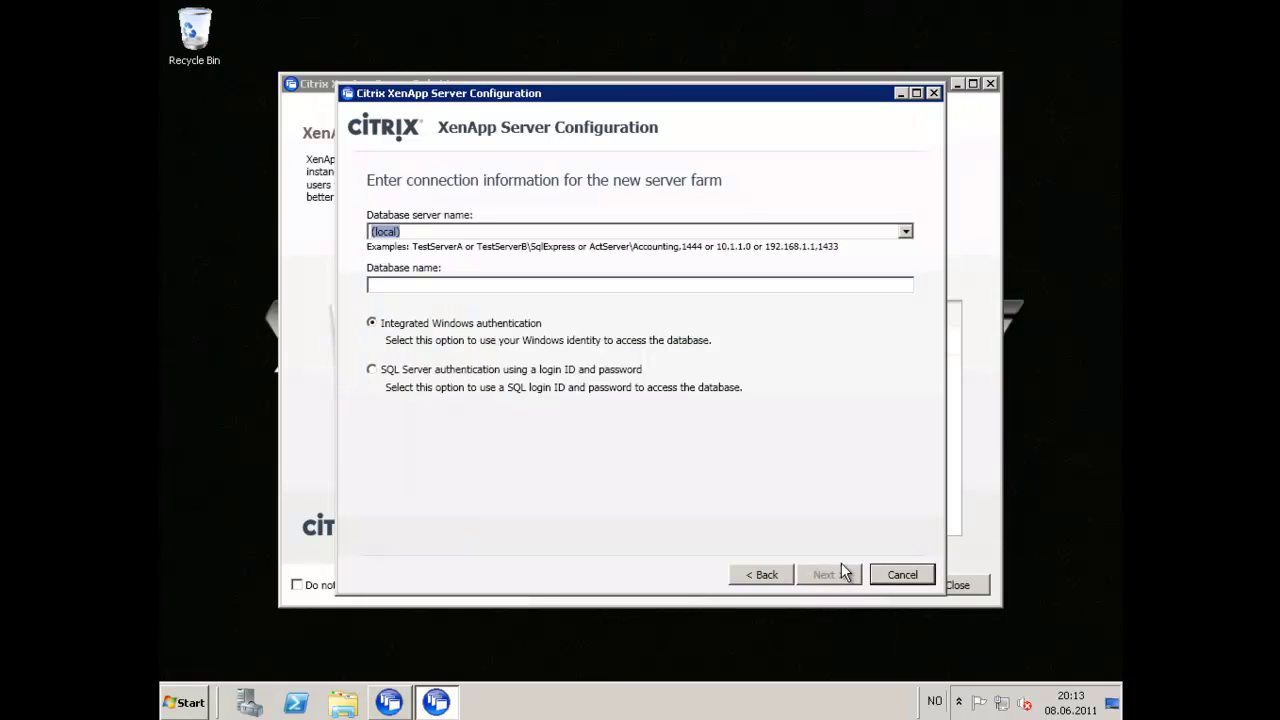
key(BackSpace)
text(10.47.30.103)
key(Tab)
text(XA65)
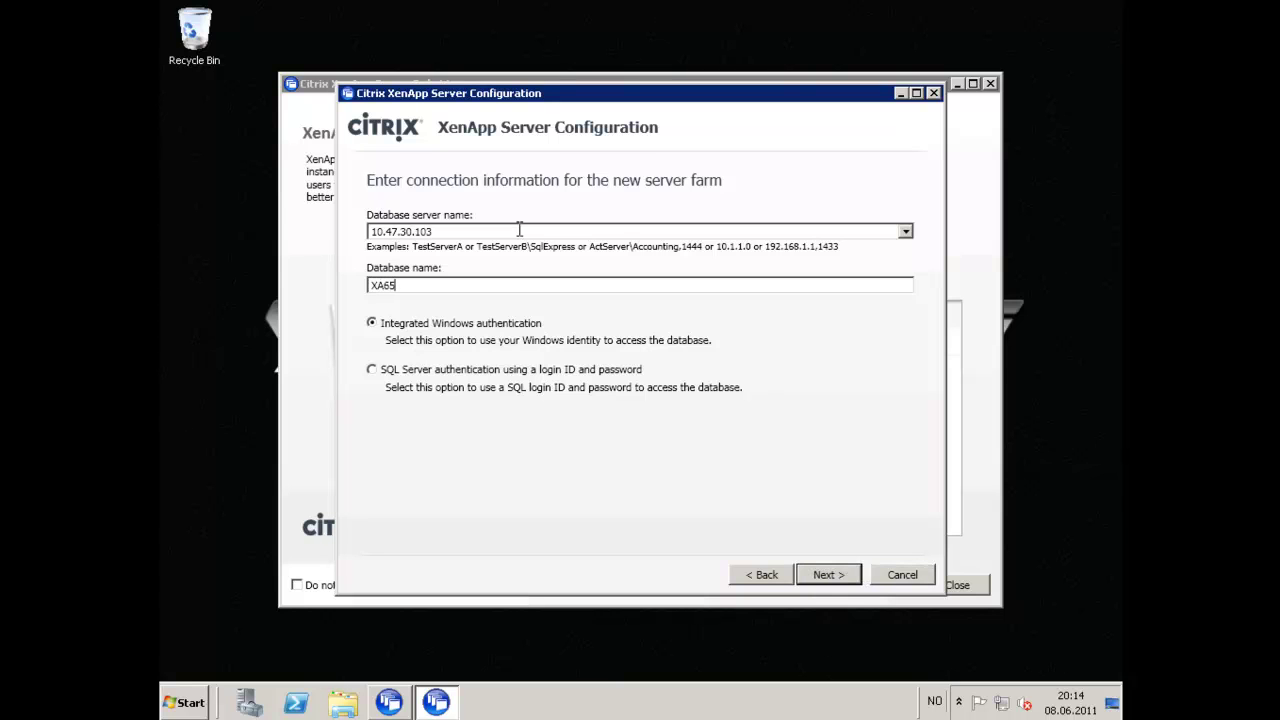
Supply the administrator credentials and verify the database connection test succeeds.
click(838, 574)
text(administrator)
key(Tab)
text(•••••••)
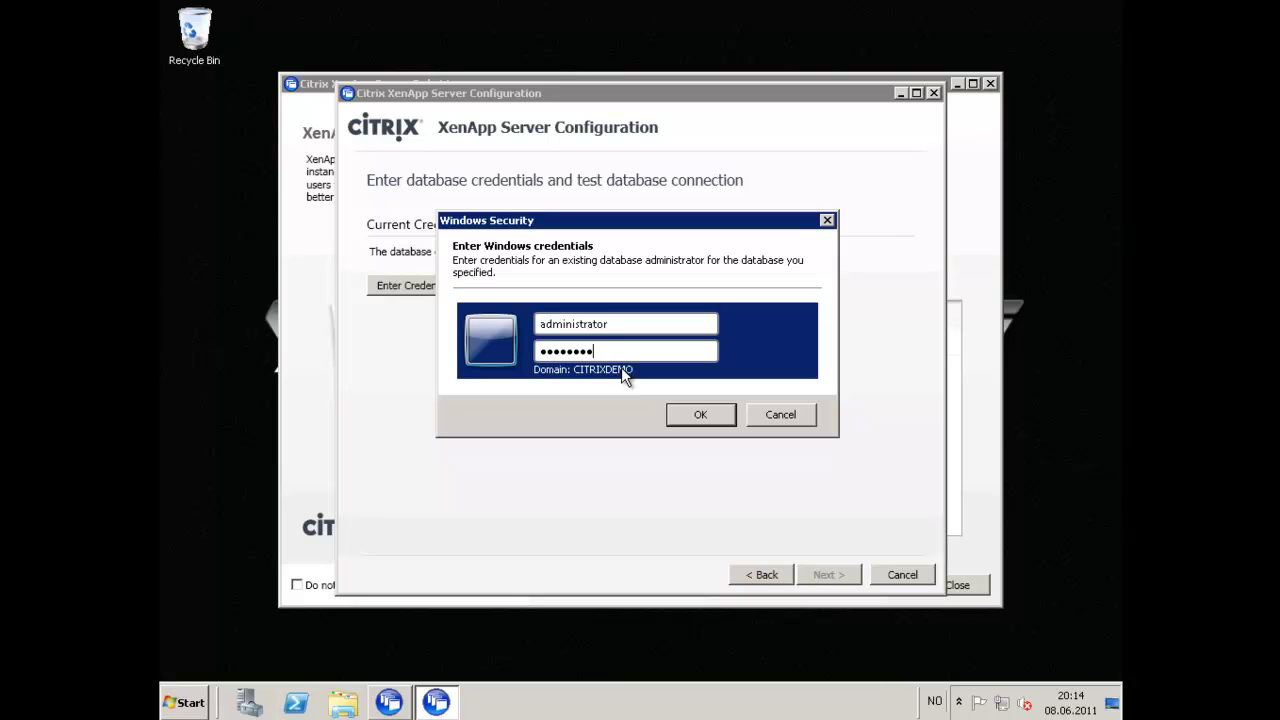
key(Return)
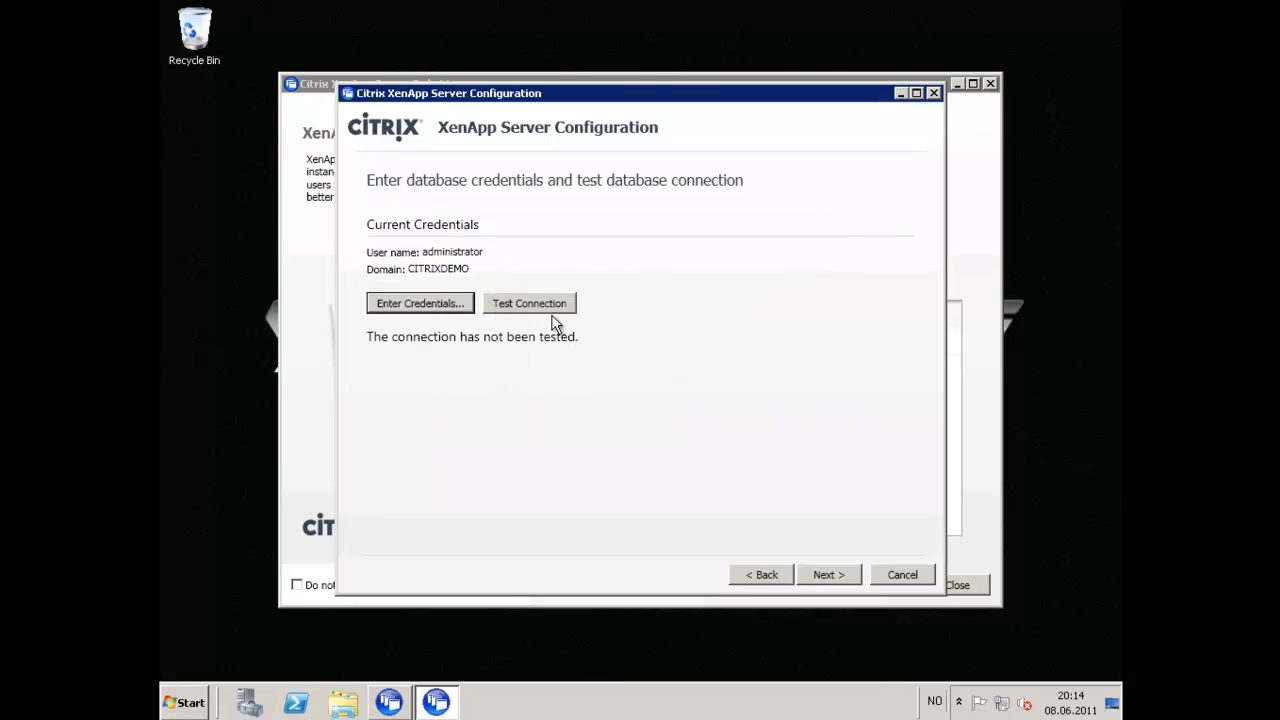
click(546, 306)
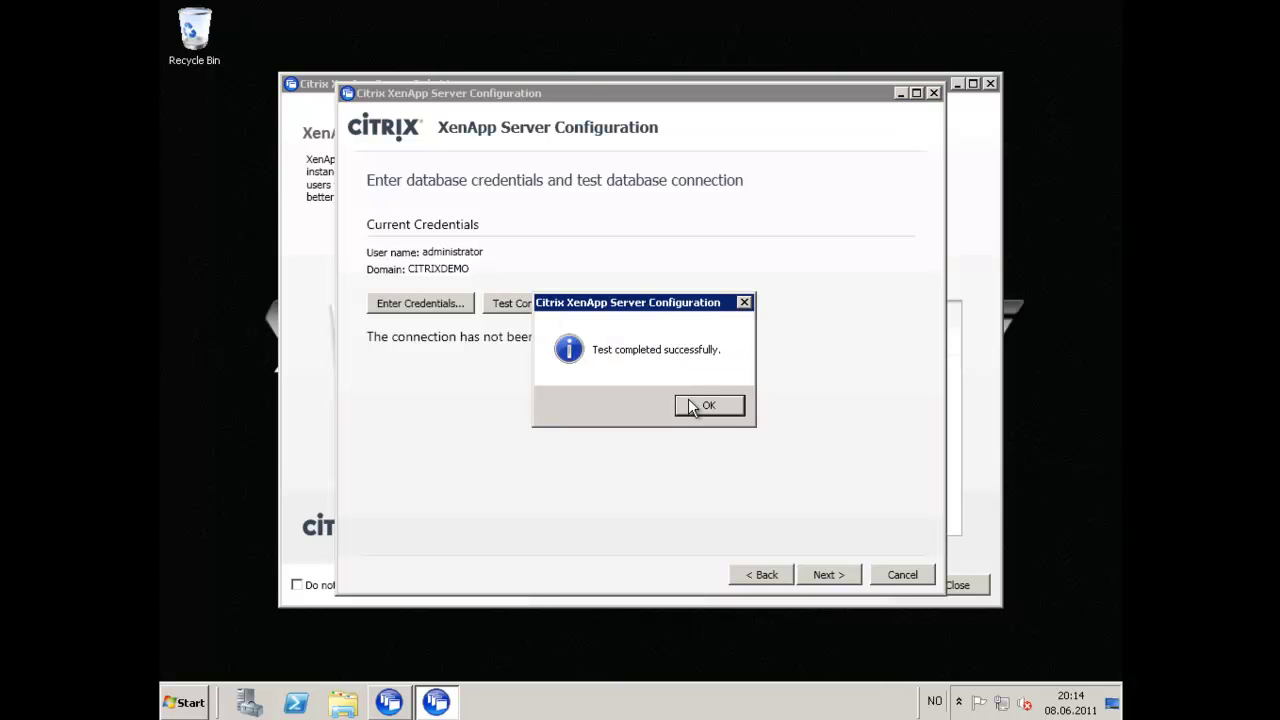
click(697, 403)
Keep the default shadowing and EdgeSight agent settings, then return to the advanced server settings.
click(826, 575)
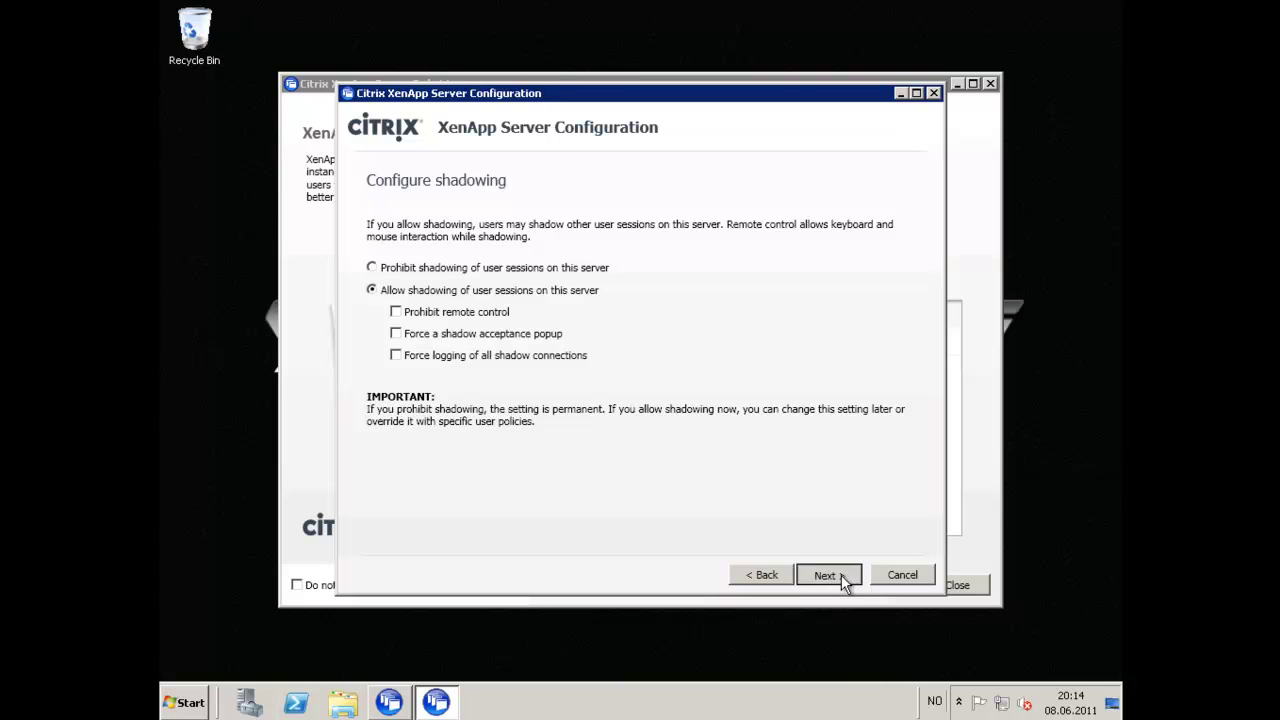
click(841, 575)
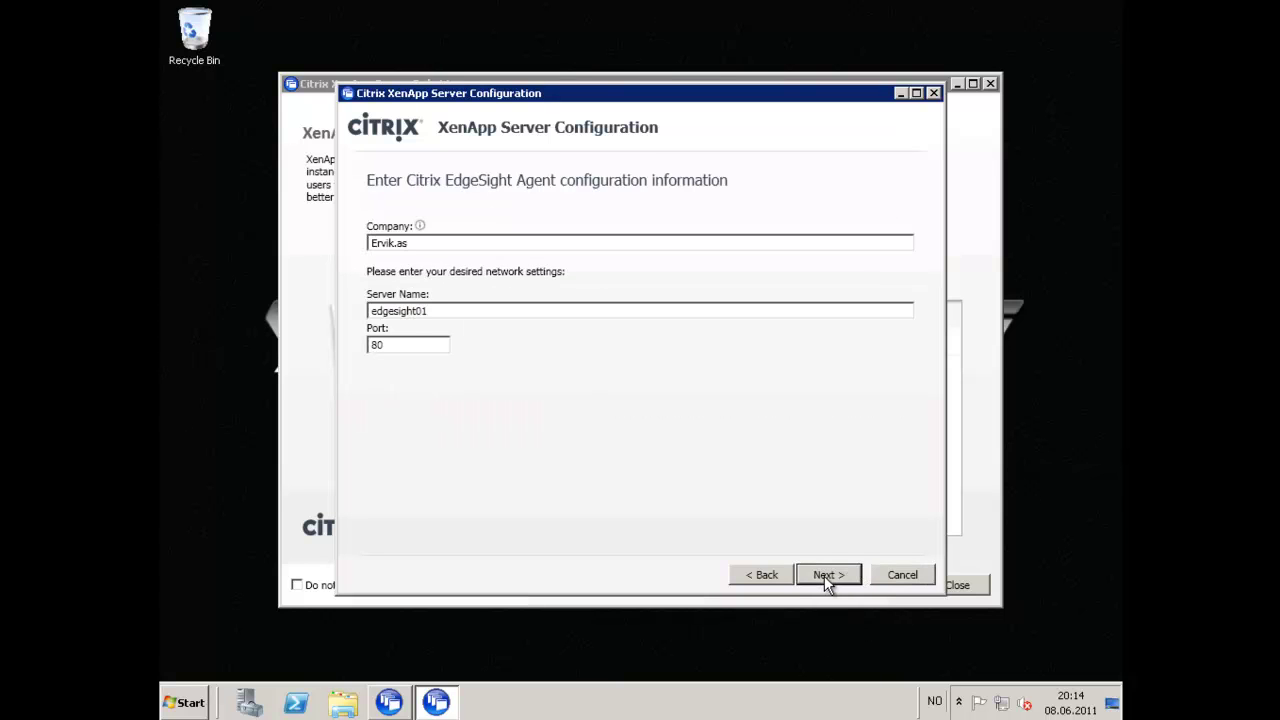
click(827, 576)
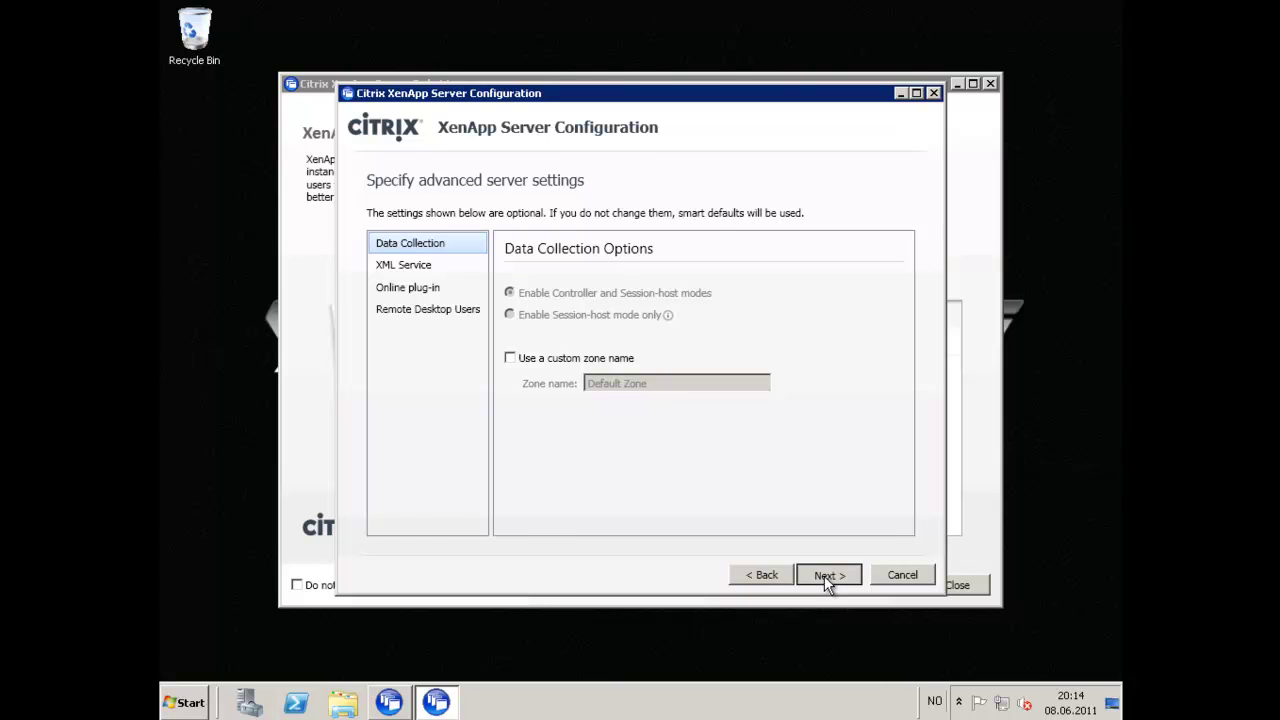
click(827, 578)
click(773, 580)
click(422, 273)
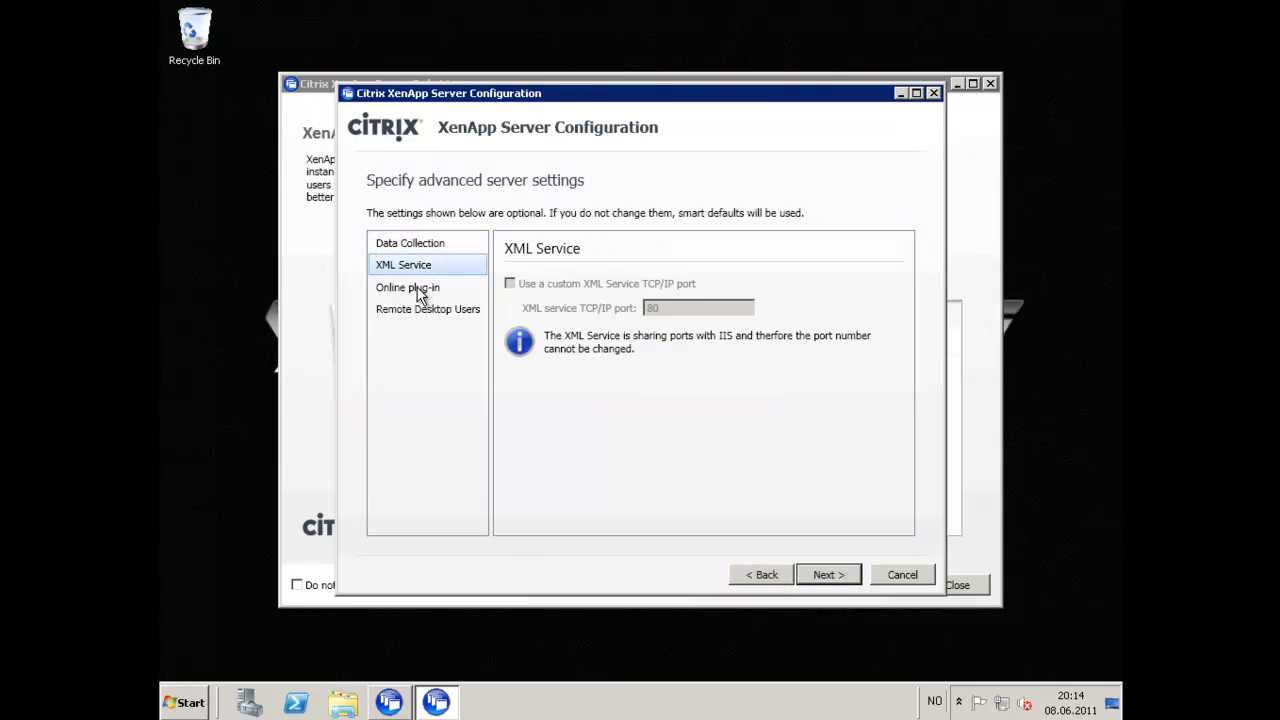
click(423, 290)
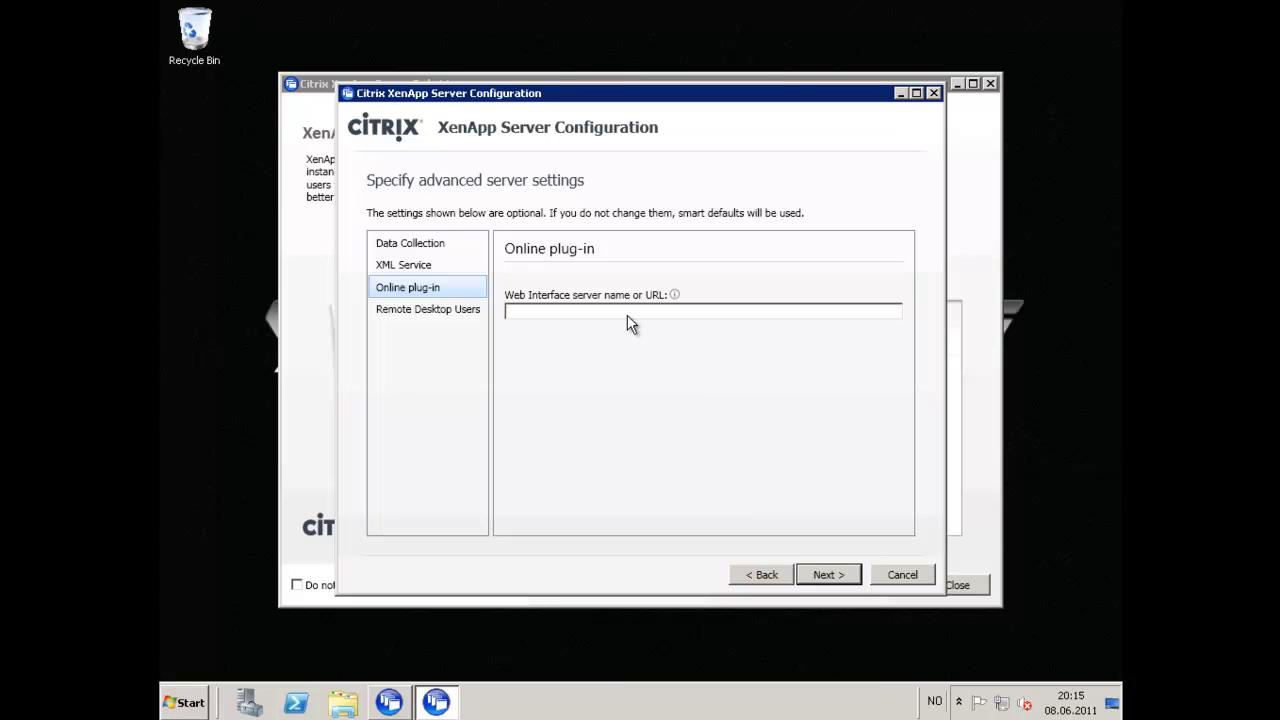
text(http://10.47.30.44/Citrix/PNAgent/config)
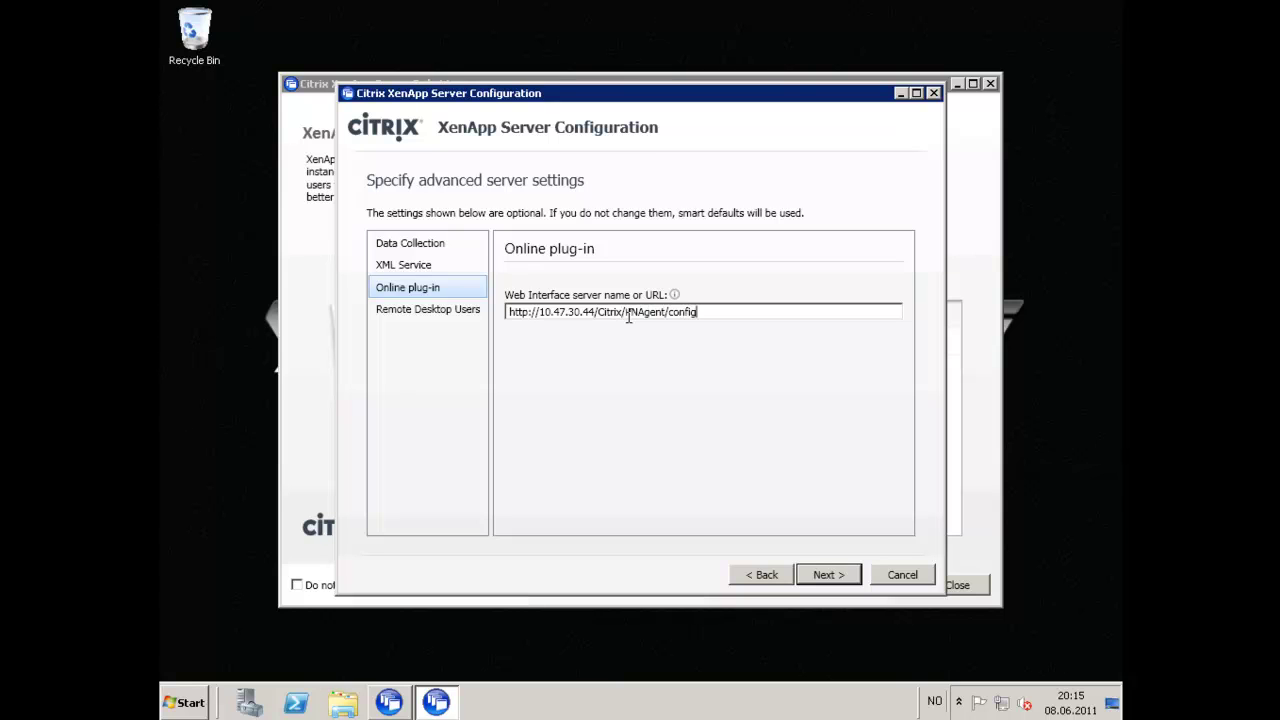
text(.xml)
Add Authenticated Users to the Remote Desktop Users group and proceed to the summary.
click(437, 307)
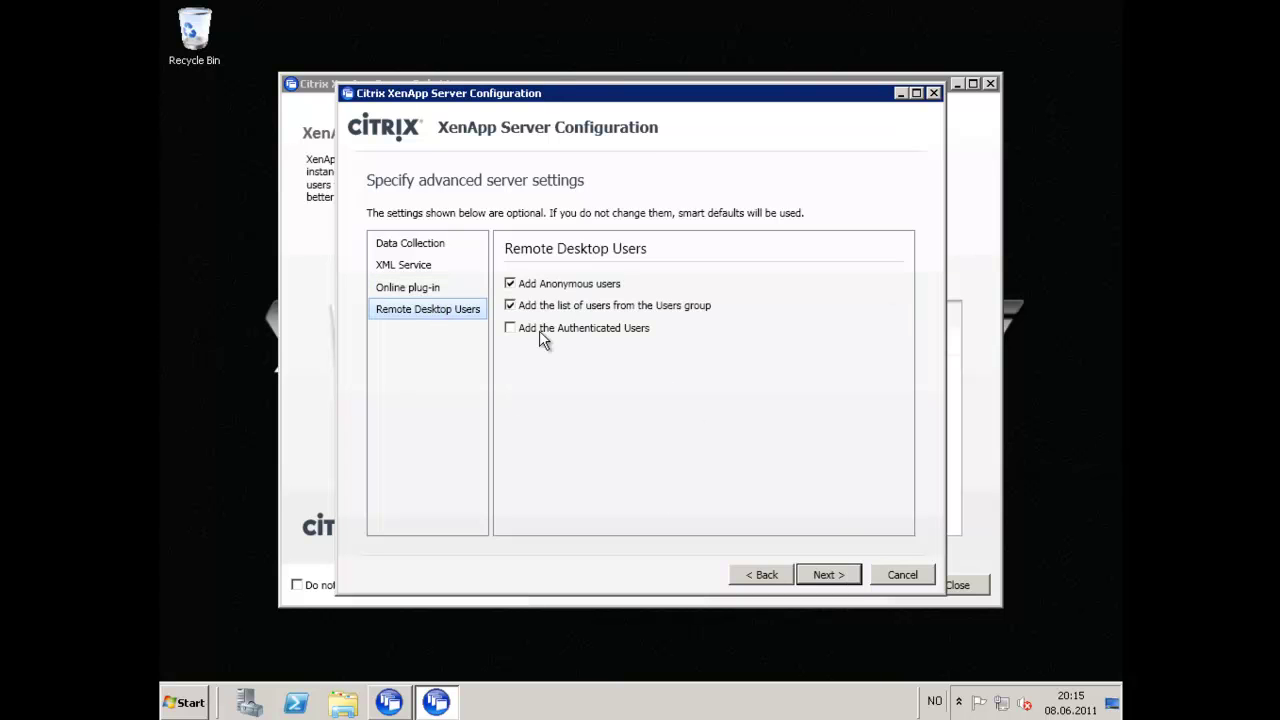
click(511, 329)
click(440, 292)
click(832, 574)
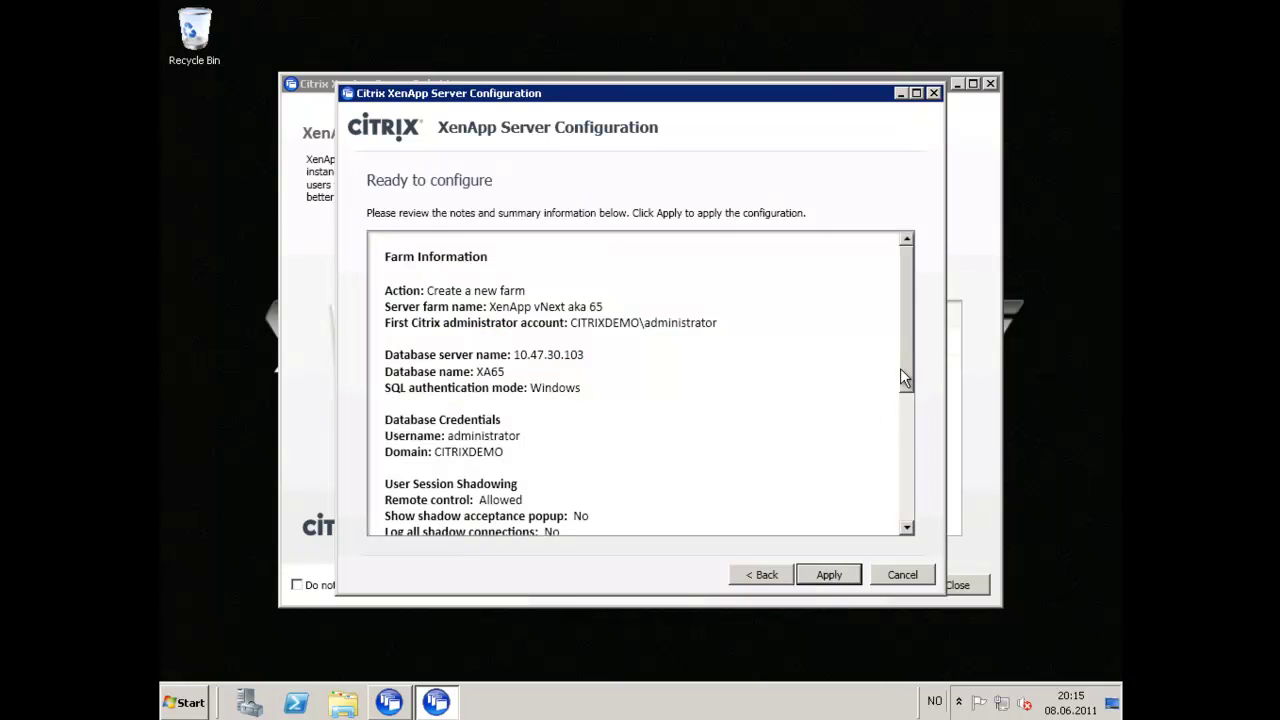
Apply the farm configuration on the Ready to configure page and finish once it succeeds.
drag(904, 354, 905, 506)
click(829, 575)
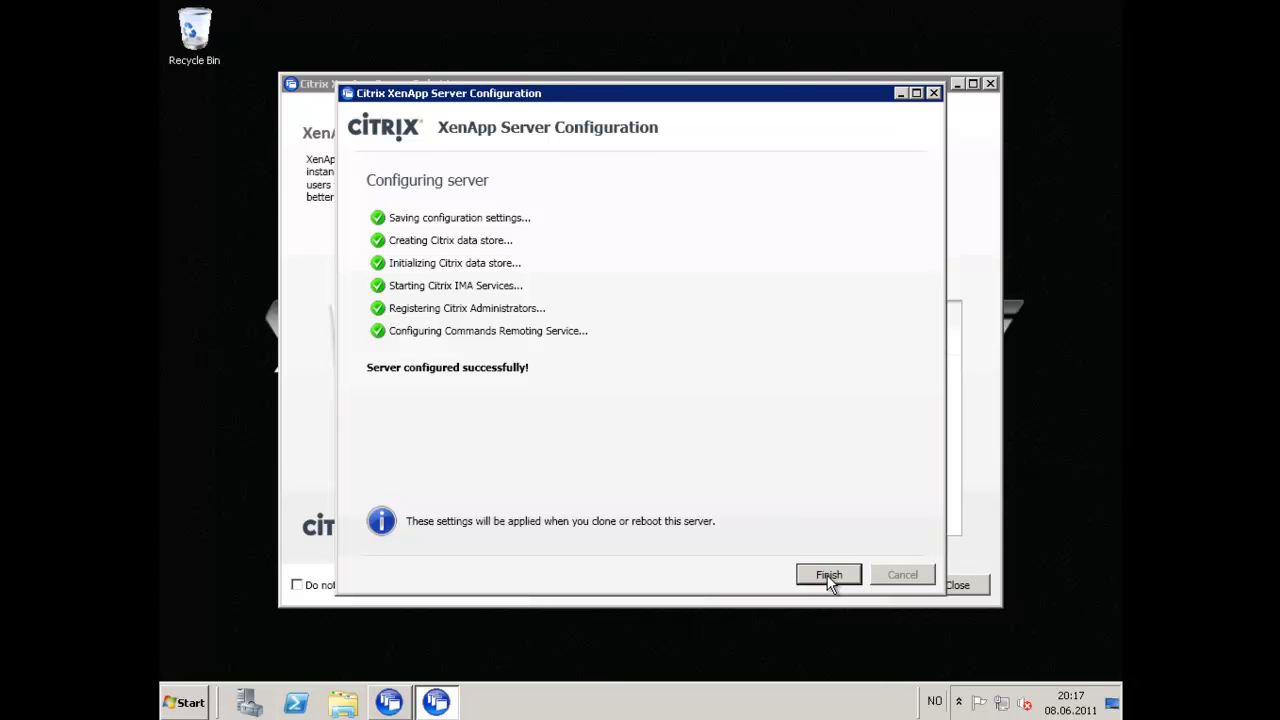
click(829, 577)
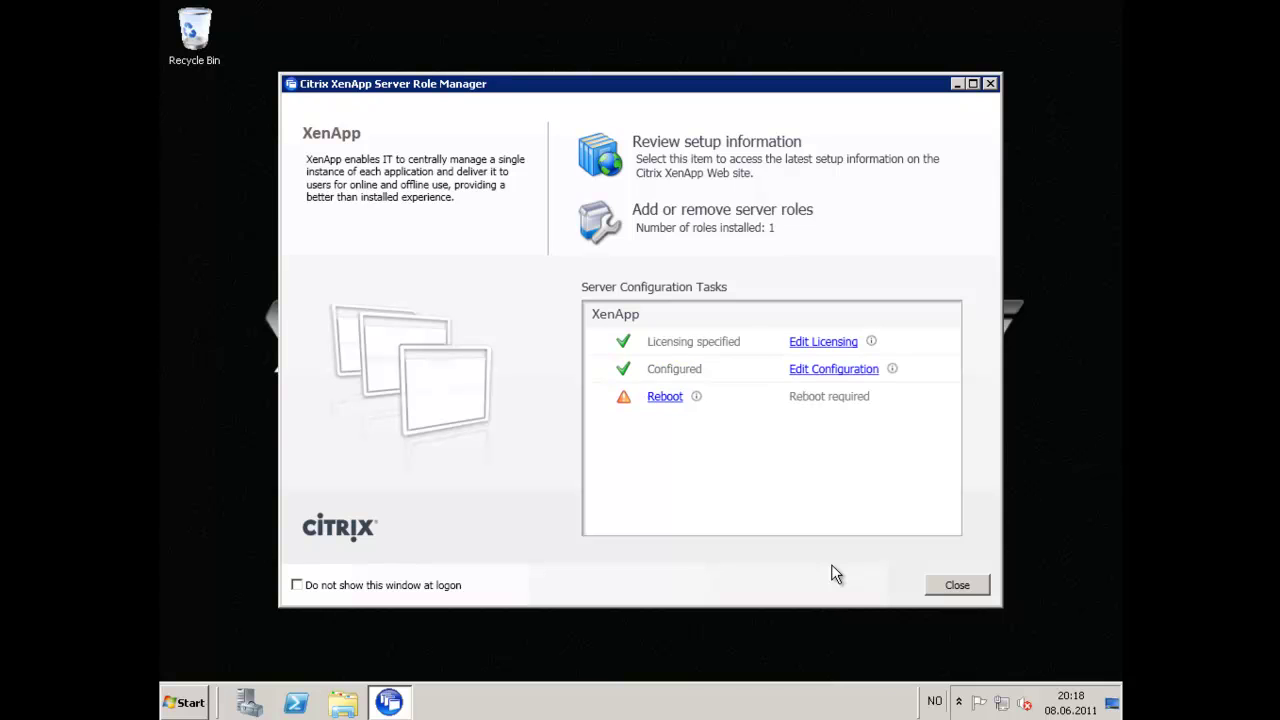
Reboot the server from Server Configuration Tasks and confirm the restart.
click(668, 400)
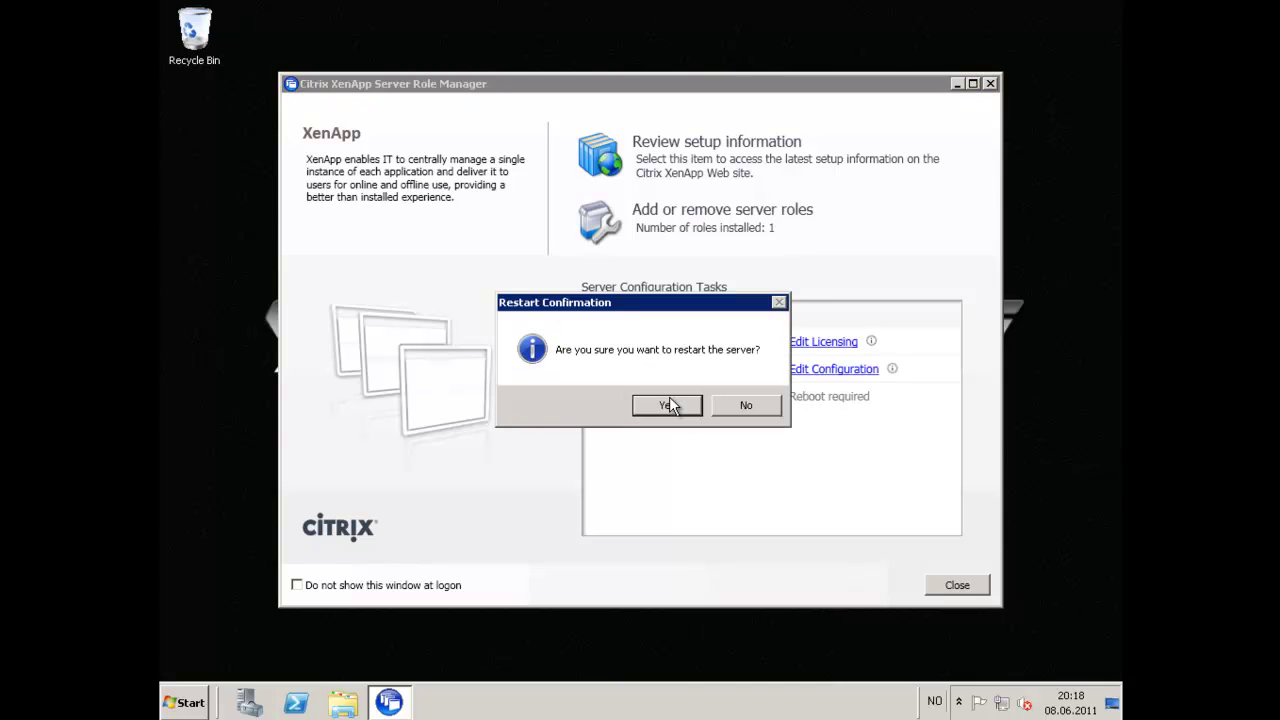
click(668, 405)
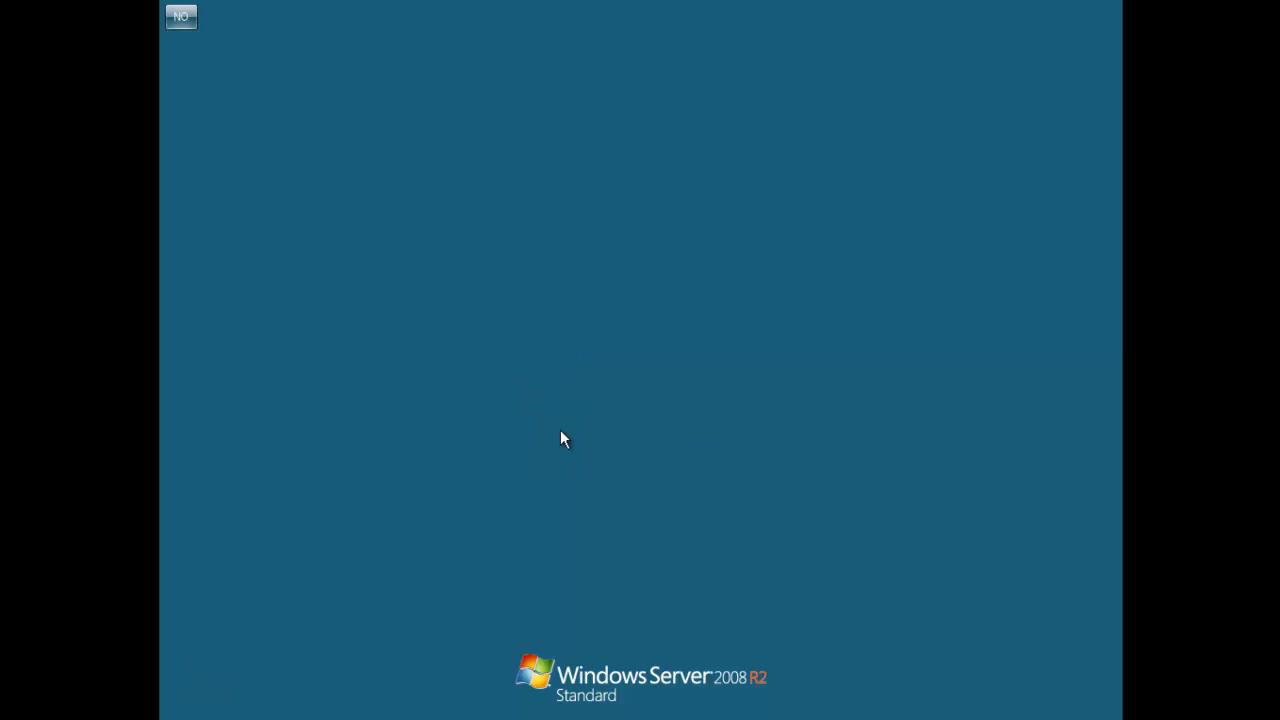
Log on with the domain administrator account by entering its password.
click(560, 430)
text(•••••••••)
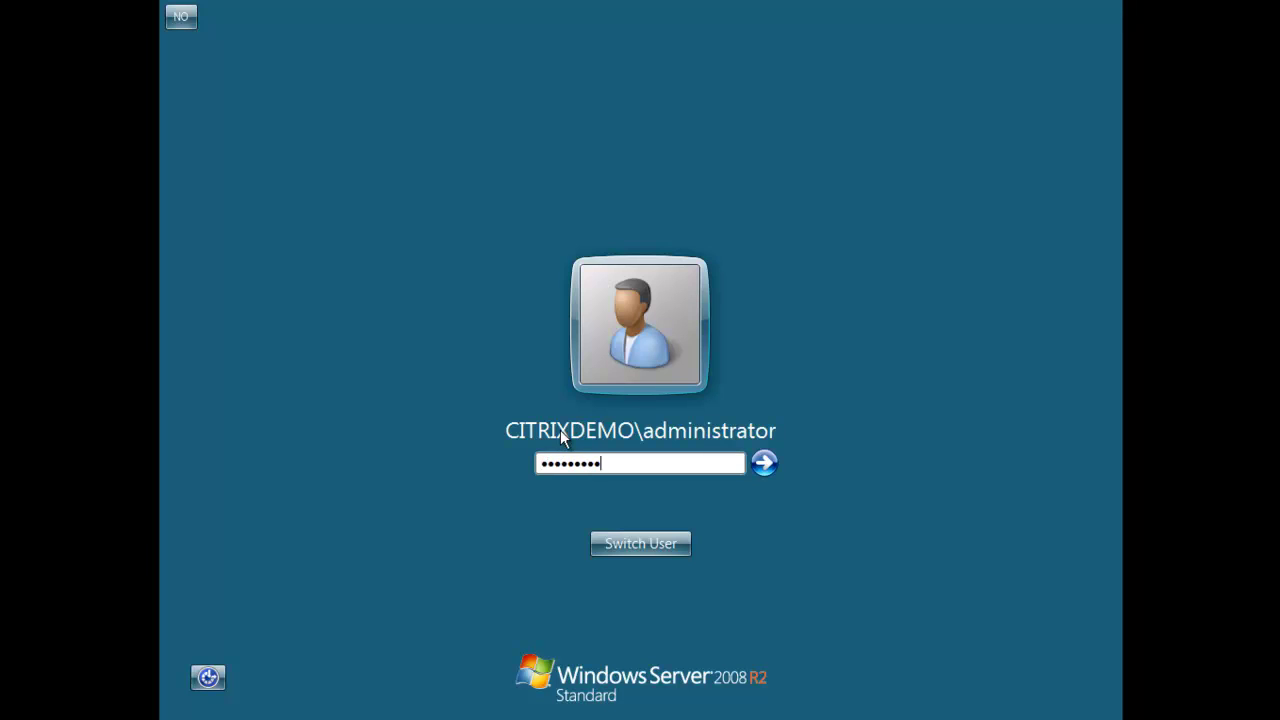
key(Return)
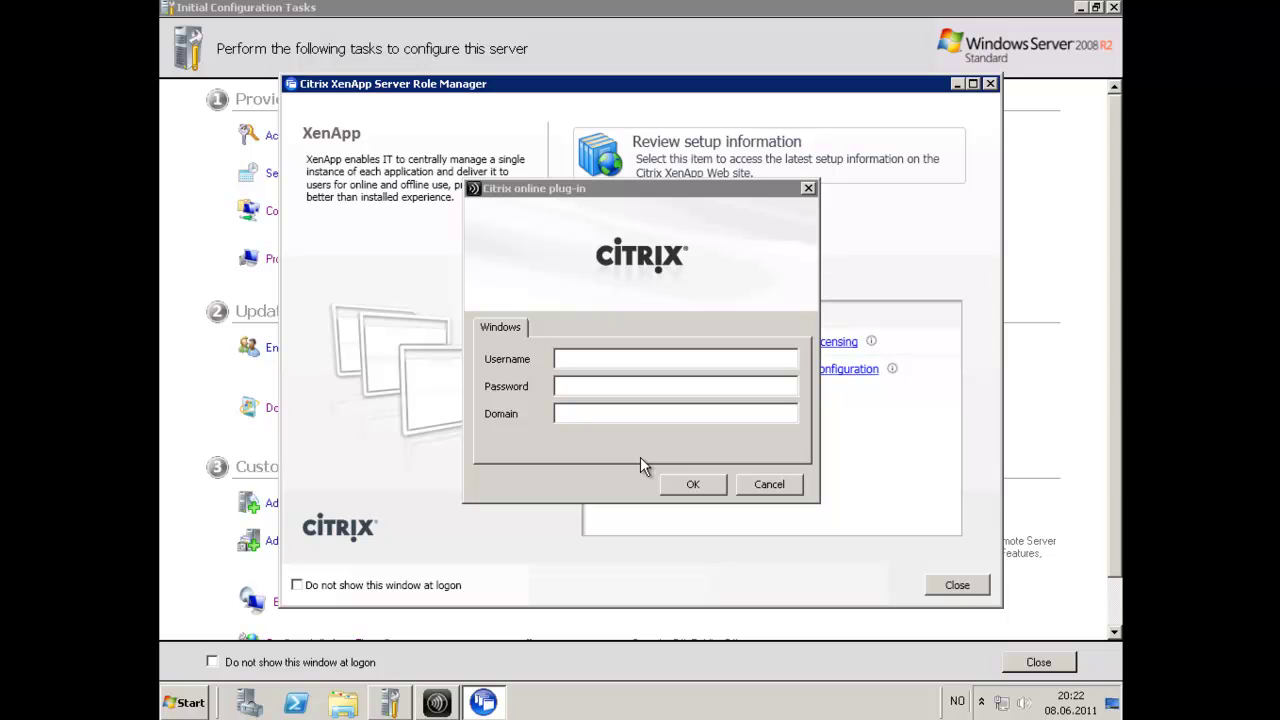
Dismiss the online plug-in logon and close Role Manager and Initial Configuration Tasks.
click(770, 484)
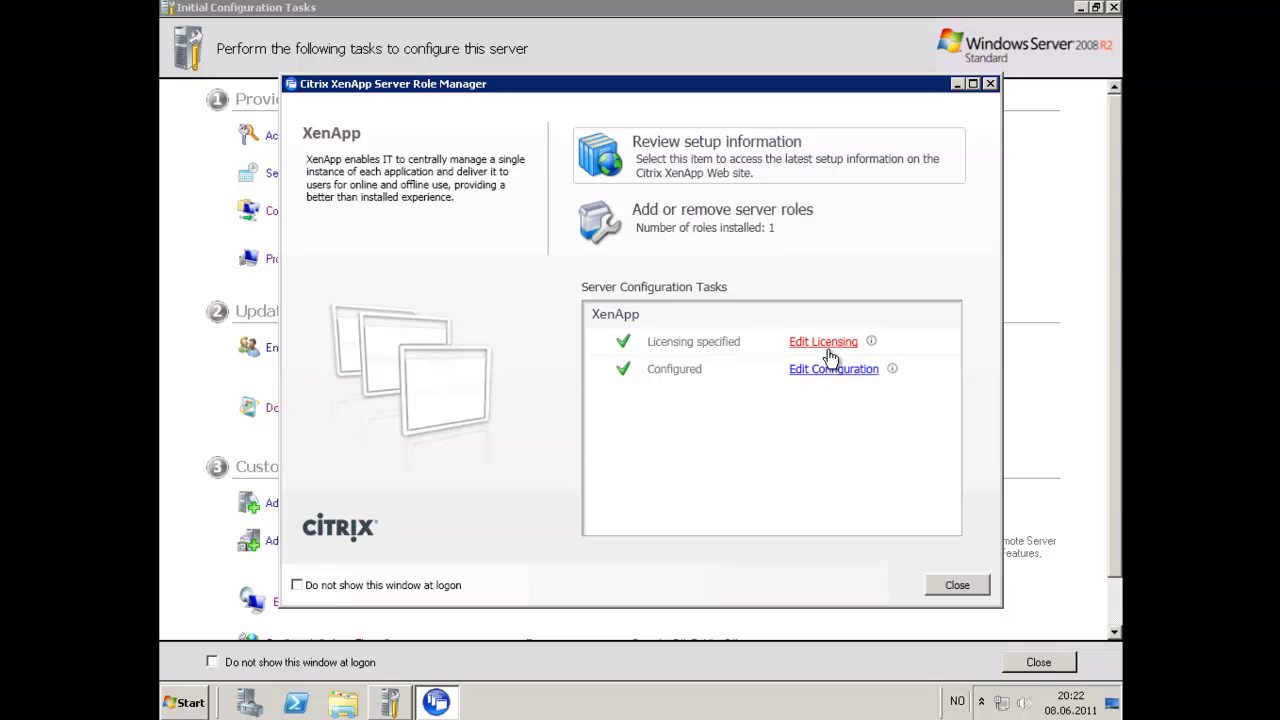
click(957, 585)
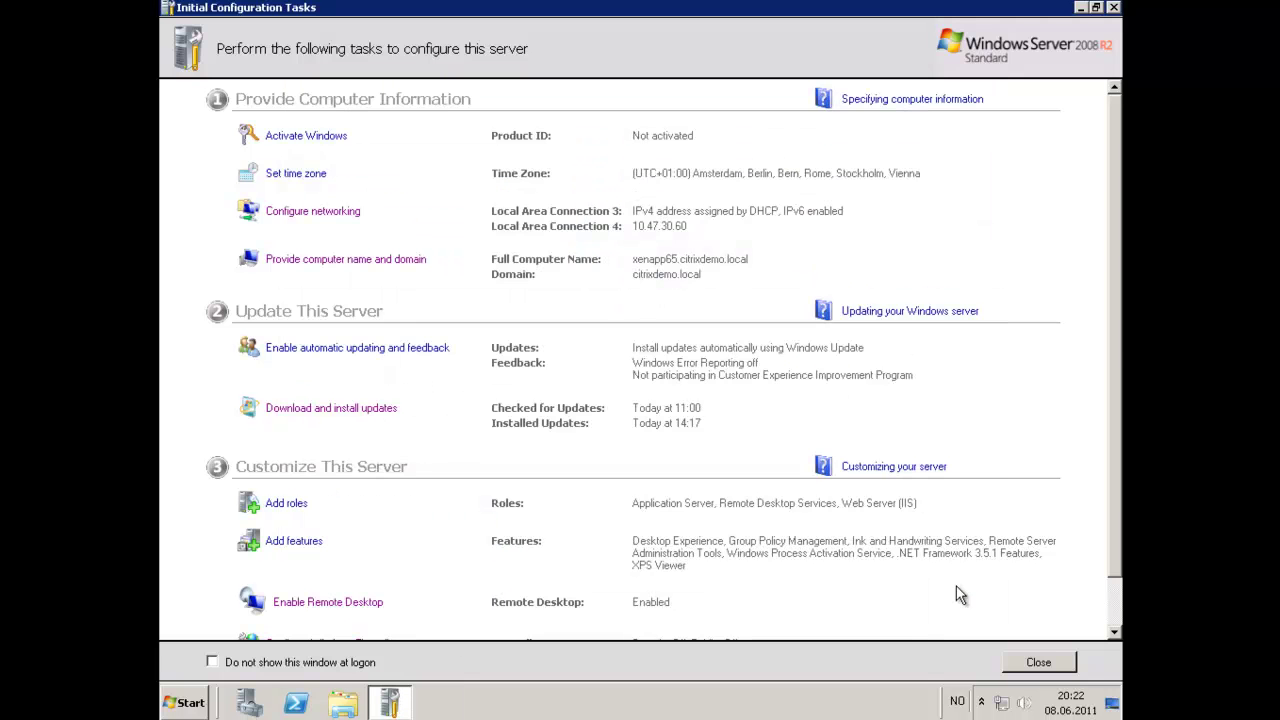
click(1059, 664)
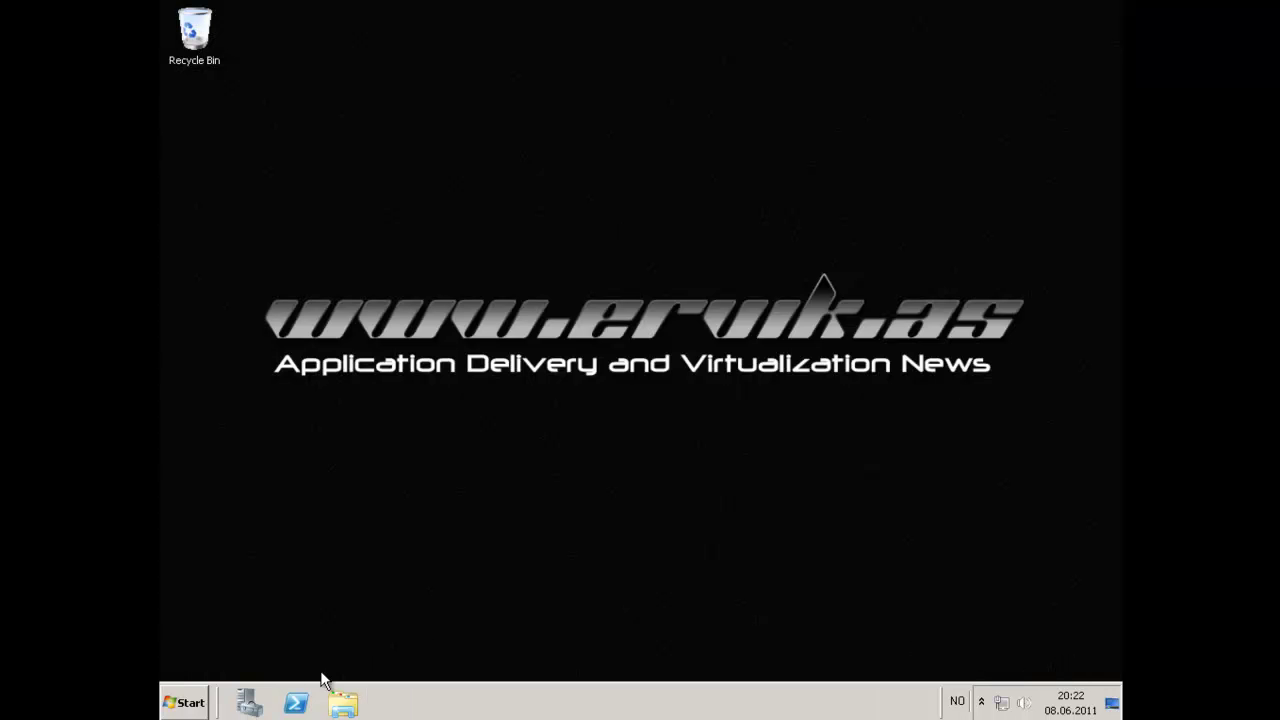
Browse the Citrix program subfolders under All Programs in the Start menu.
click(188, 703)
click(210, 634)
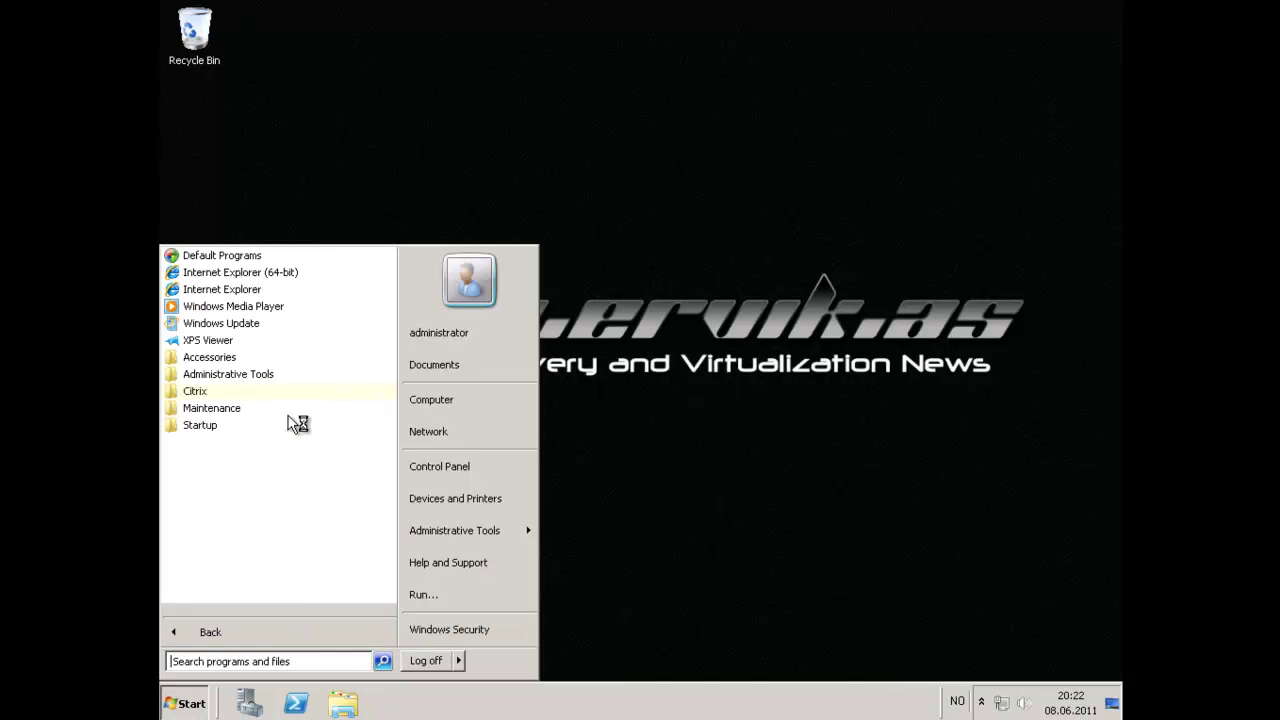
click(222, 396)
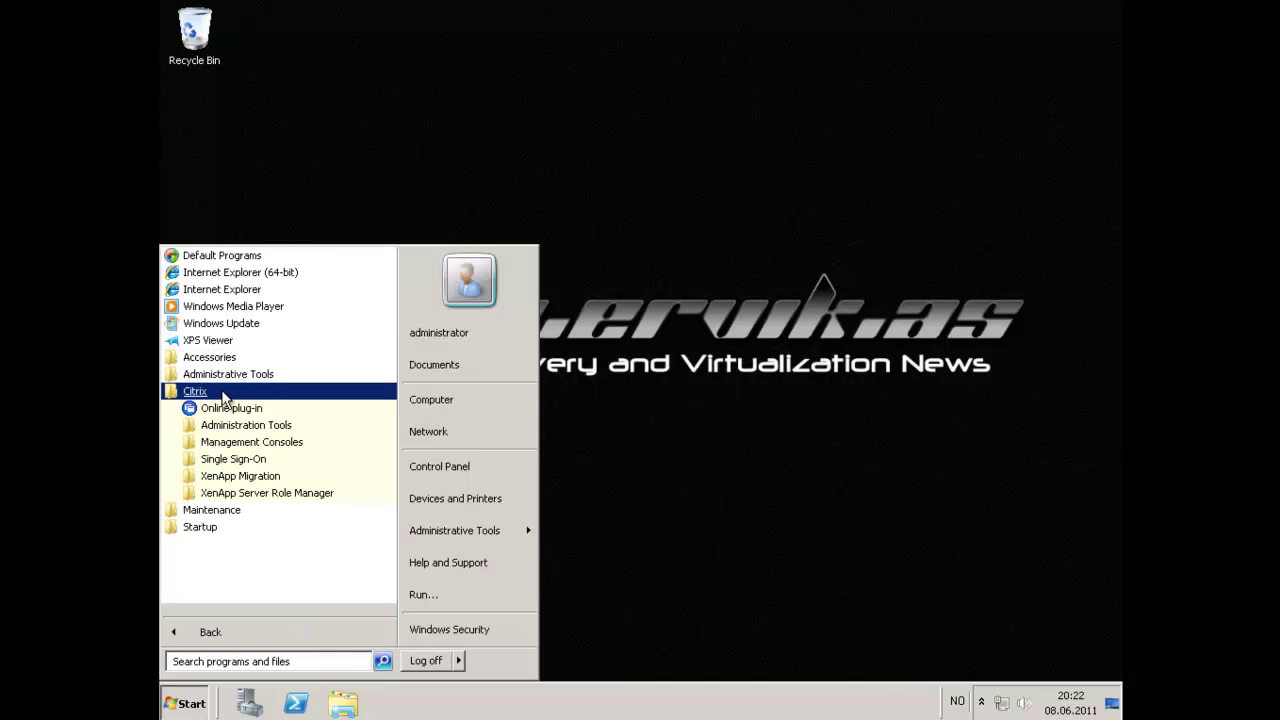
click(296, 428)
click(296, 430)
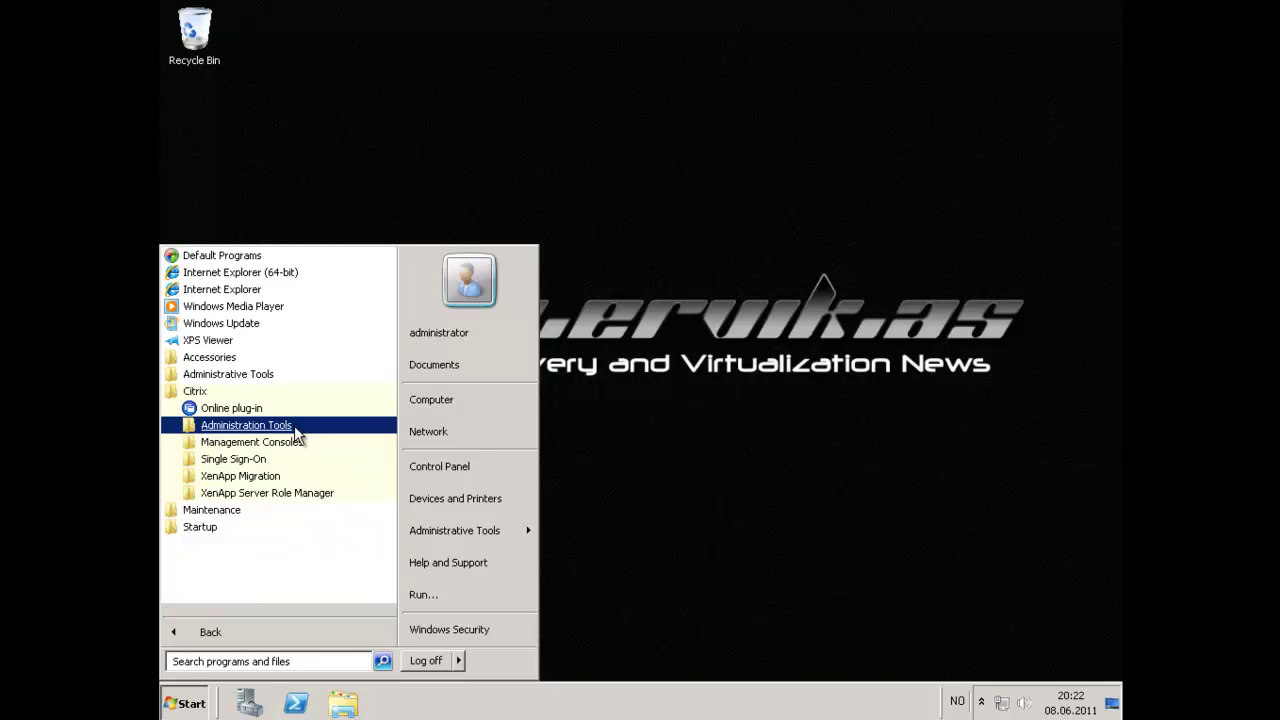
click(280, 444)
click(276, 446)
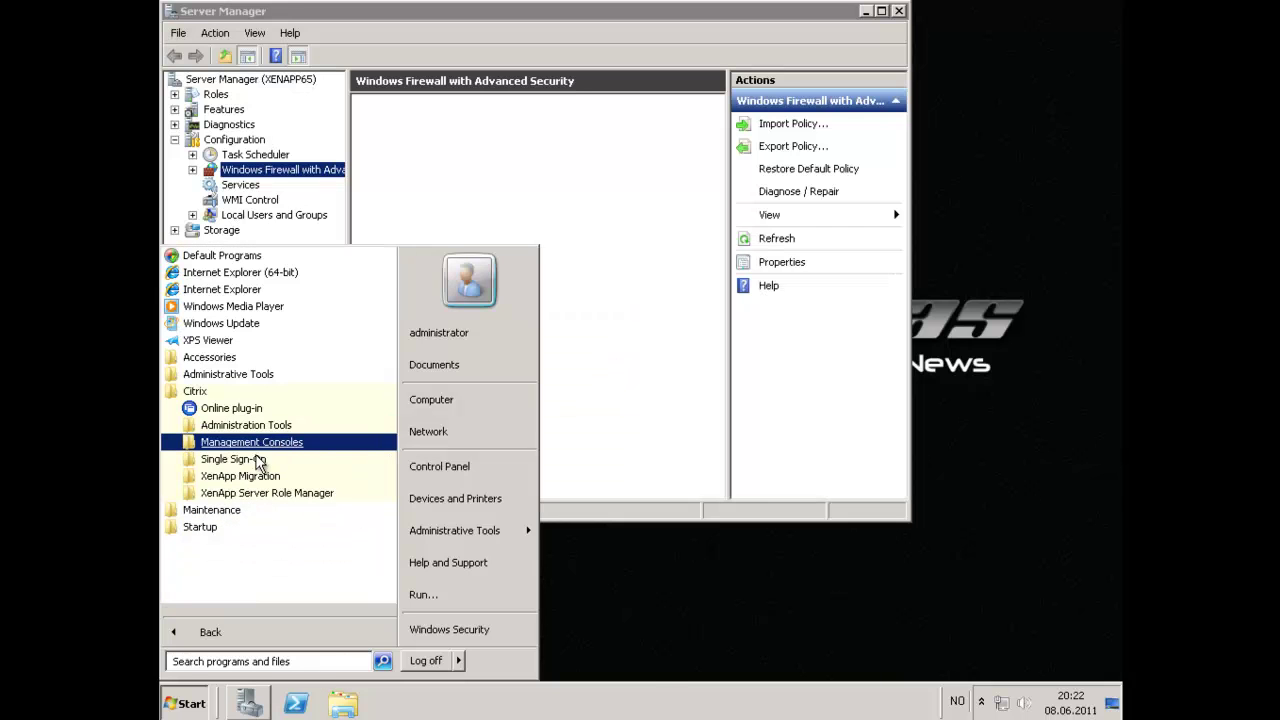
click(258, 462)
click(258, 462)
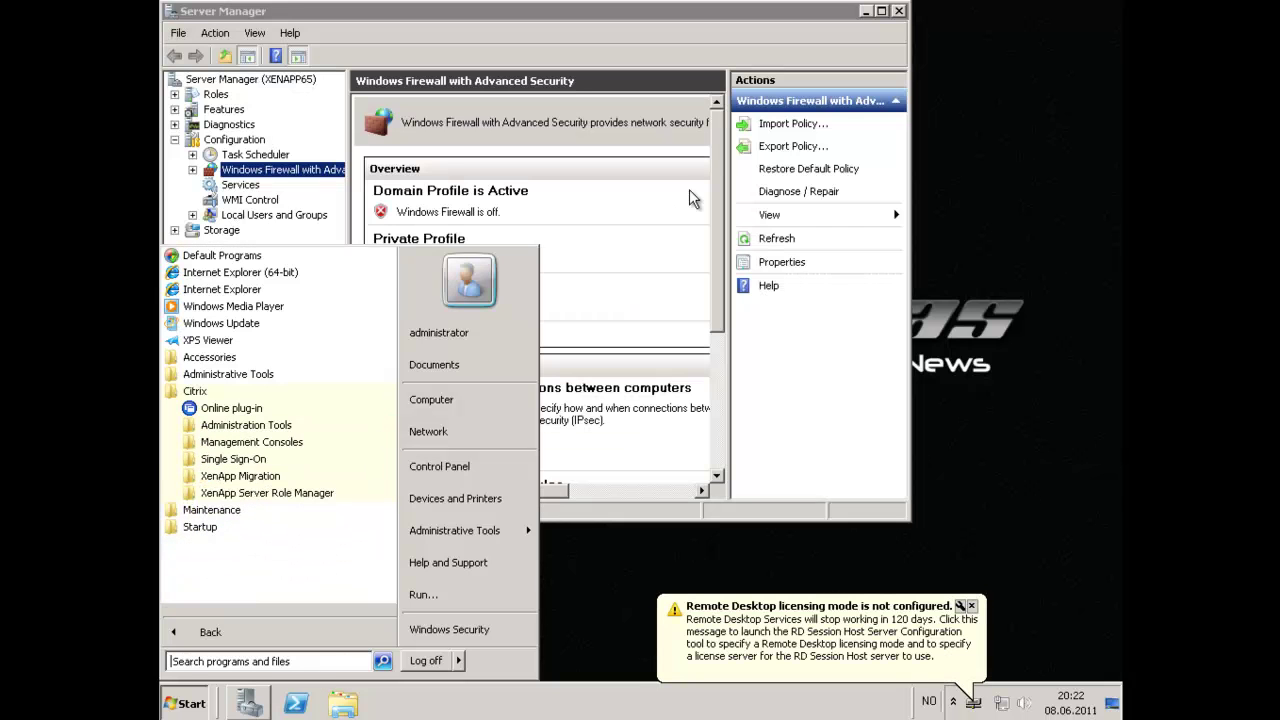
click(895, 12)
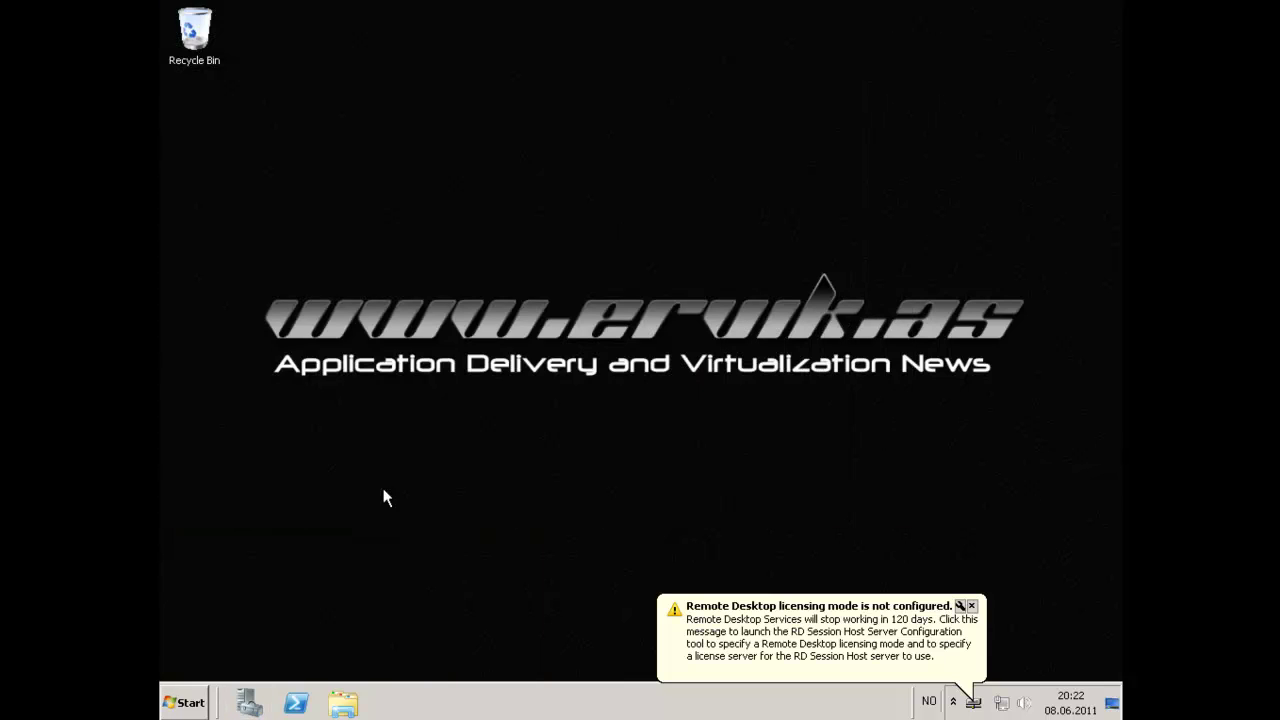
Reopen All Programs > Citrix and expand Management Consoles to reveal Citrix AppCenter.
click(196, 702)
click(215, 633)
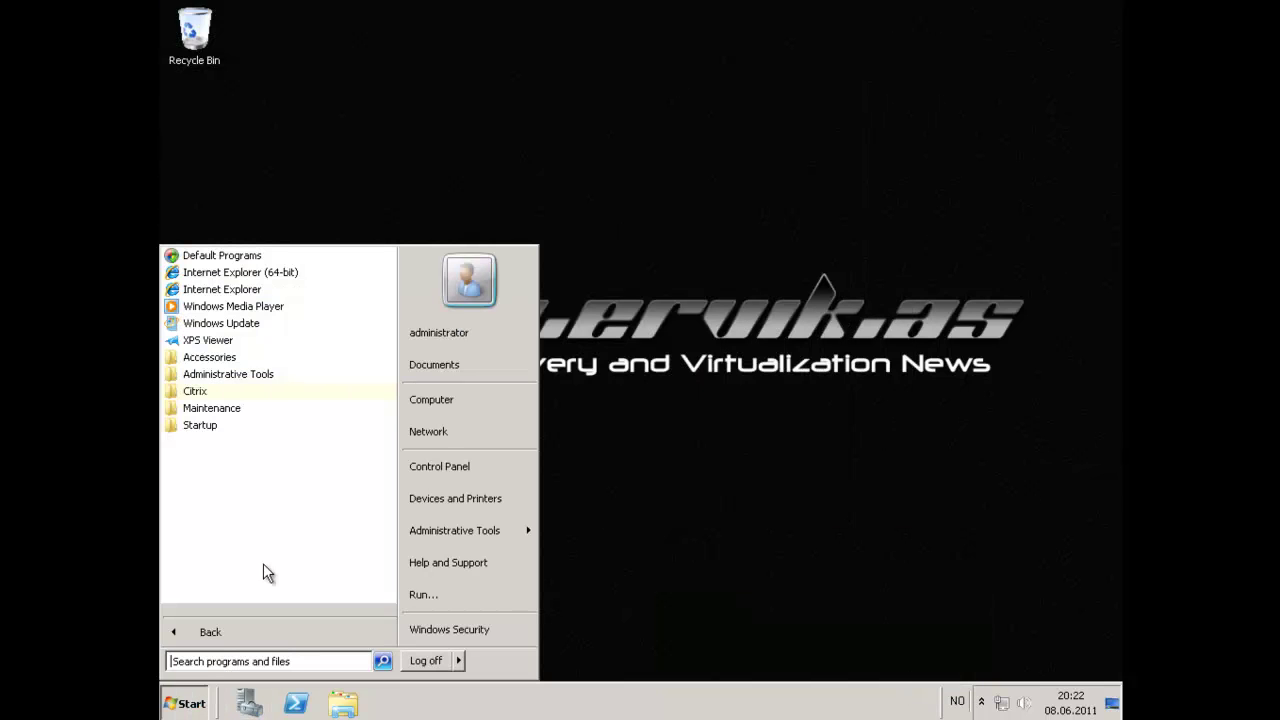
click(224, 391)
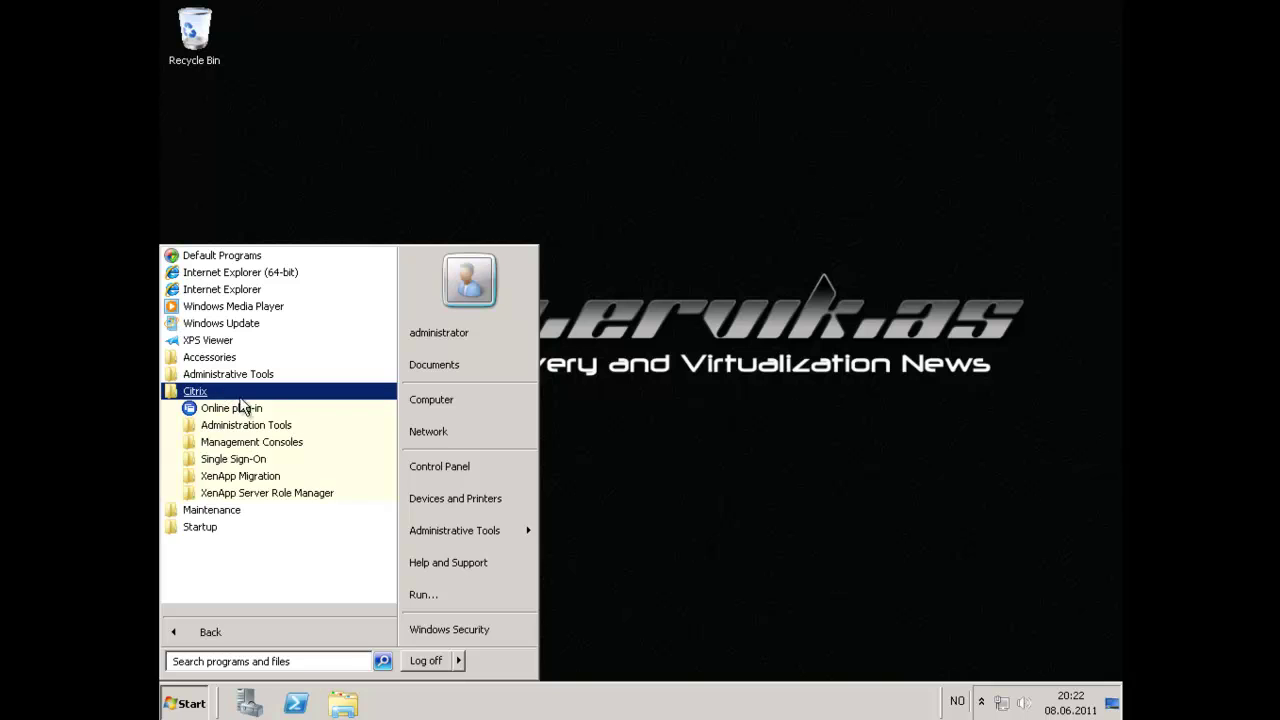
click(276, 478)
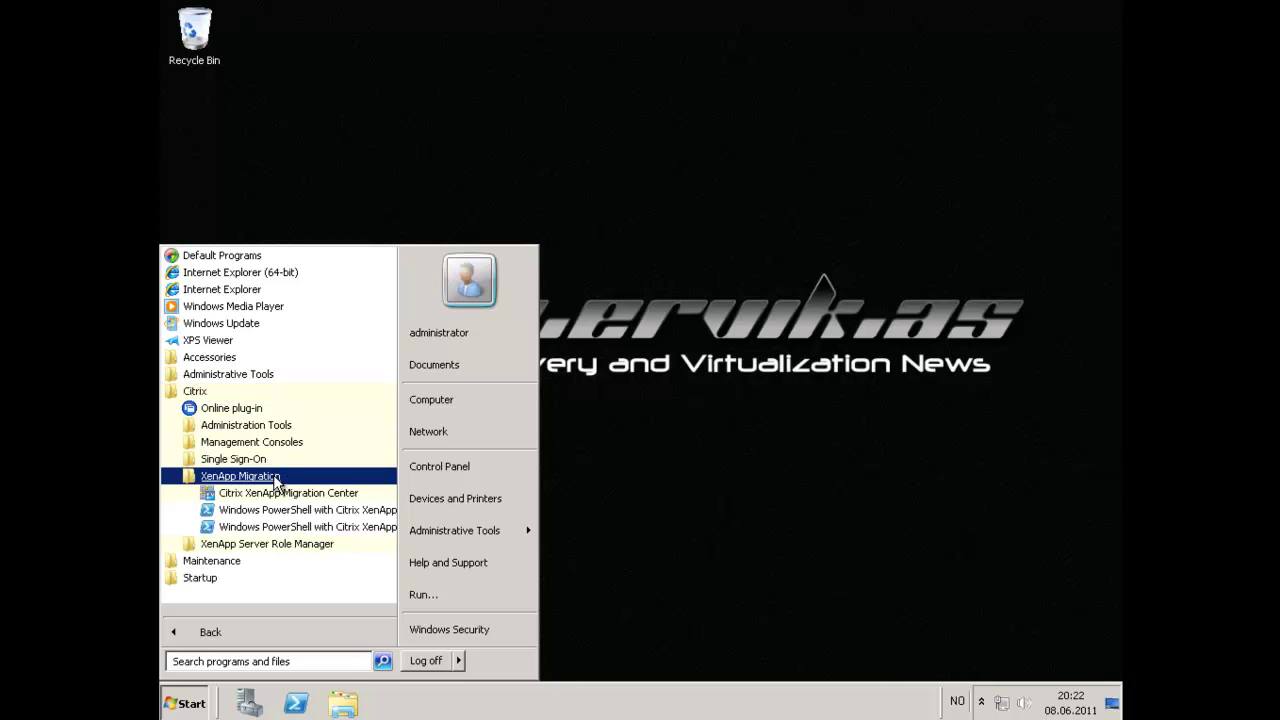
click(274, 479)
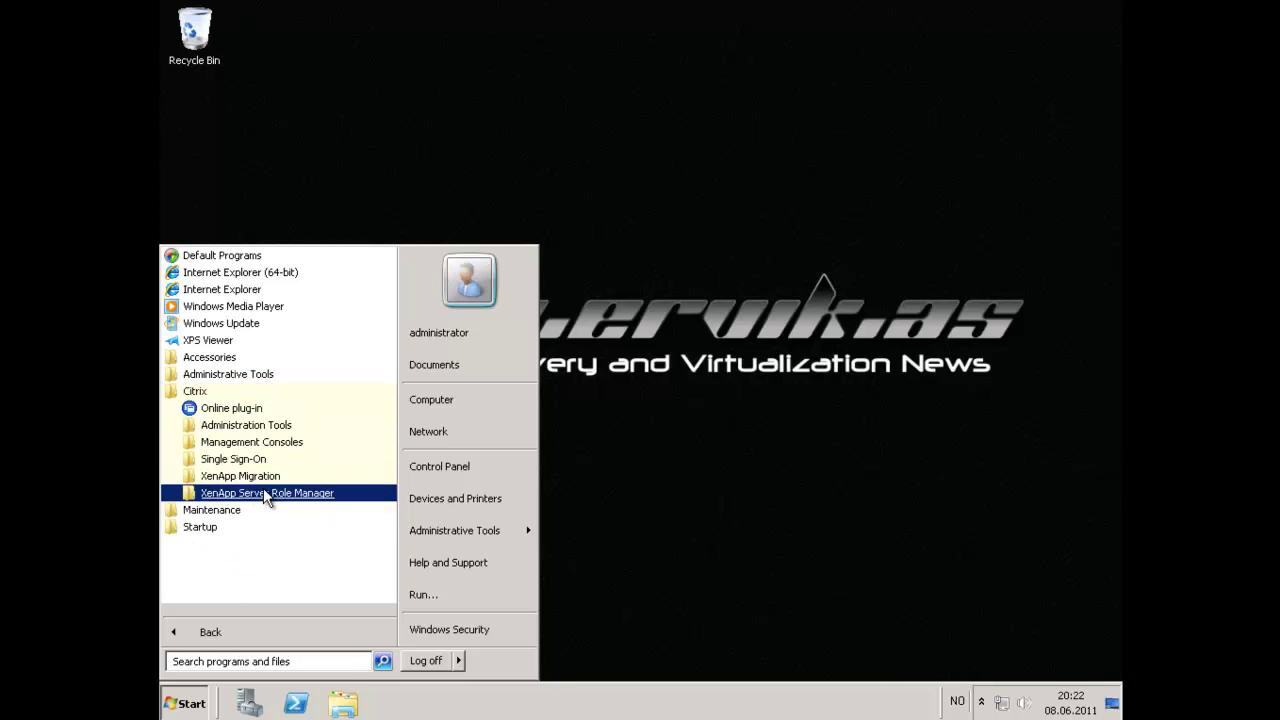
click(264, 490)
click(264, 493)
click(256, 443)
Start Citrix AppCenter from Management Consoles, choosing to disable Authenticode signature checking.
click(256, 459)
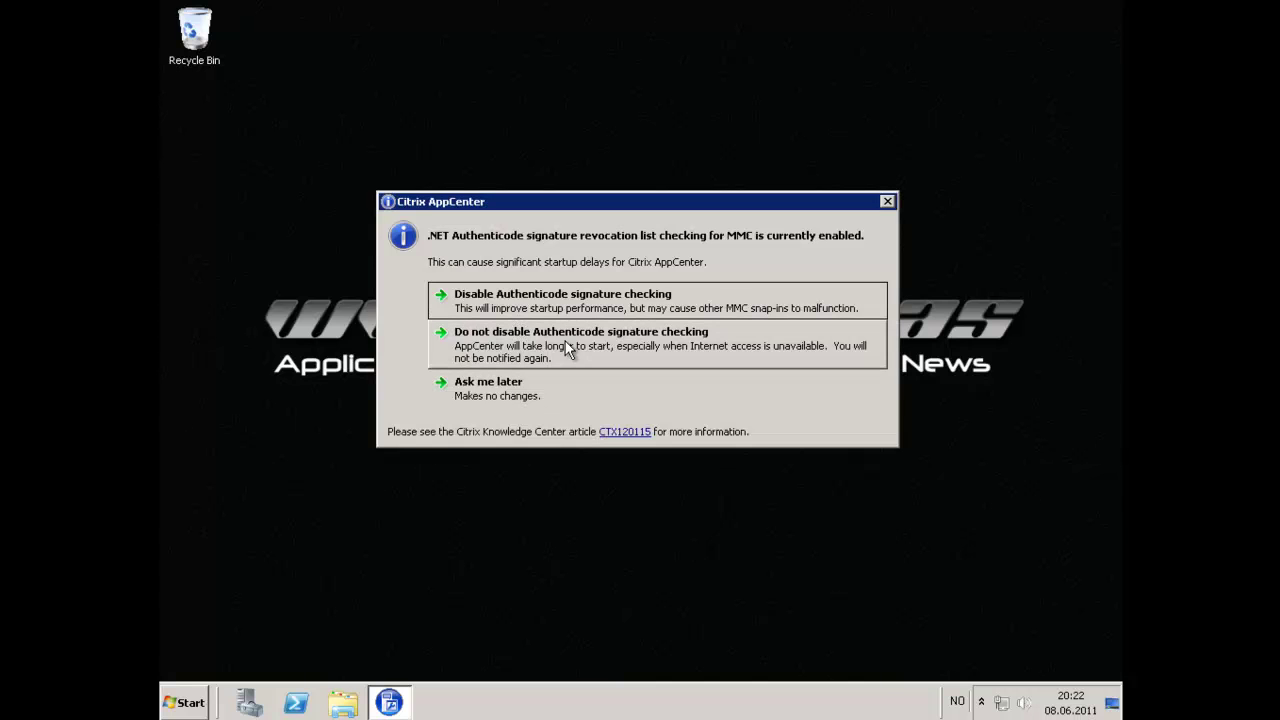
click(552, 305)
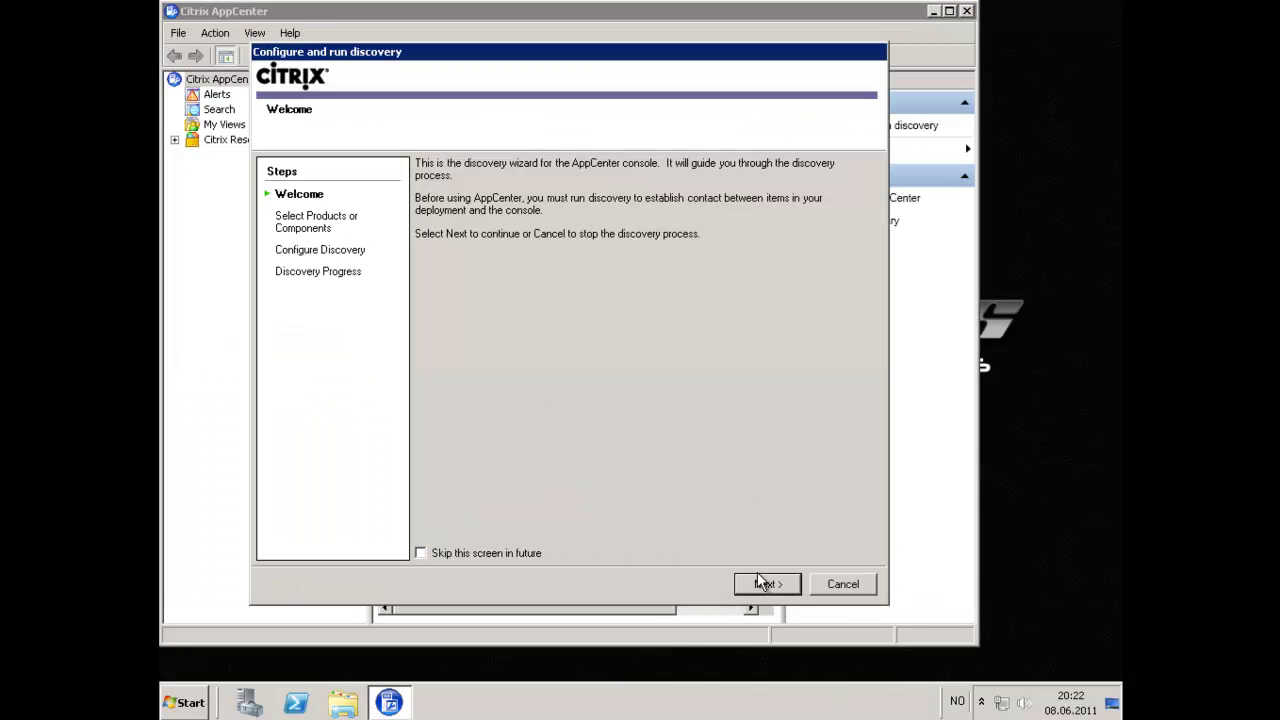
Run discovery with Single Sign-On excluded and the local server XENAPP65 as the only server.
click(764, 583)
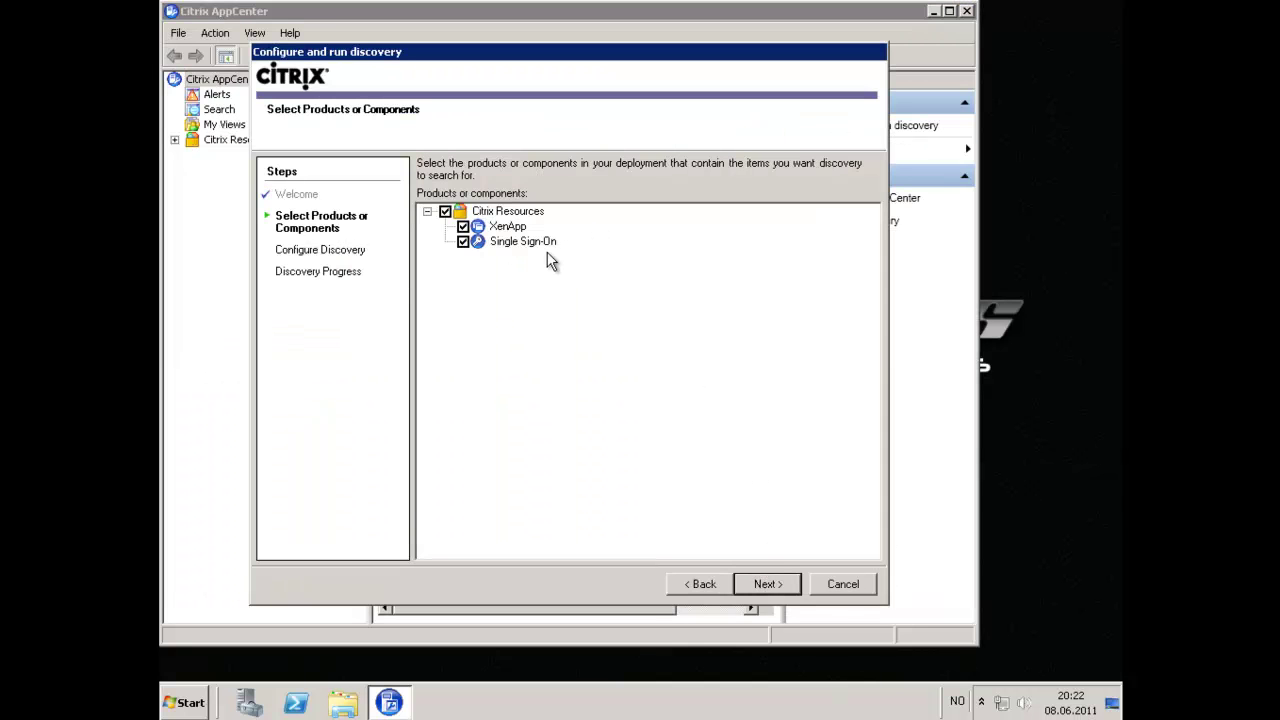
click(463, 241)
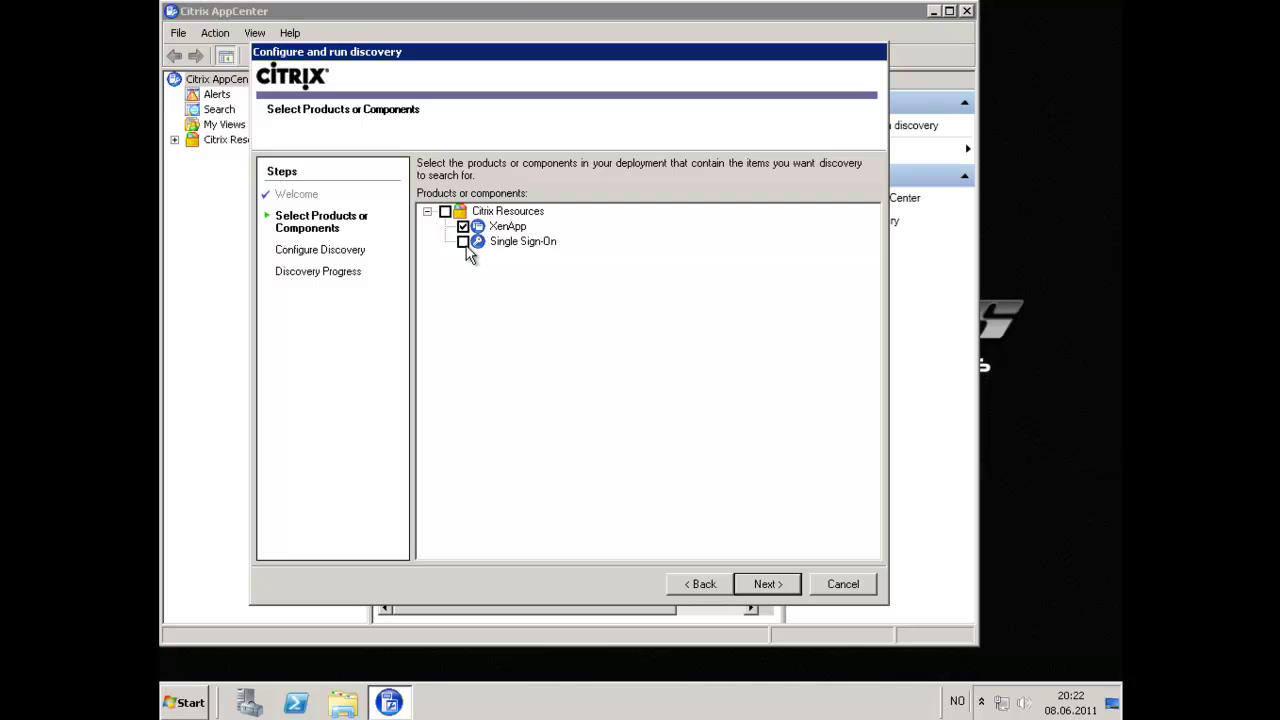
click(770, 588)
click(622, 195)
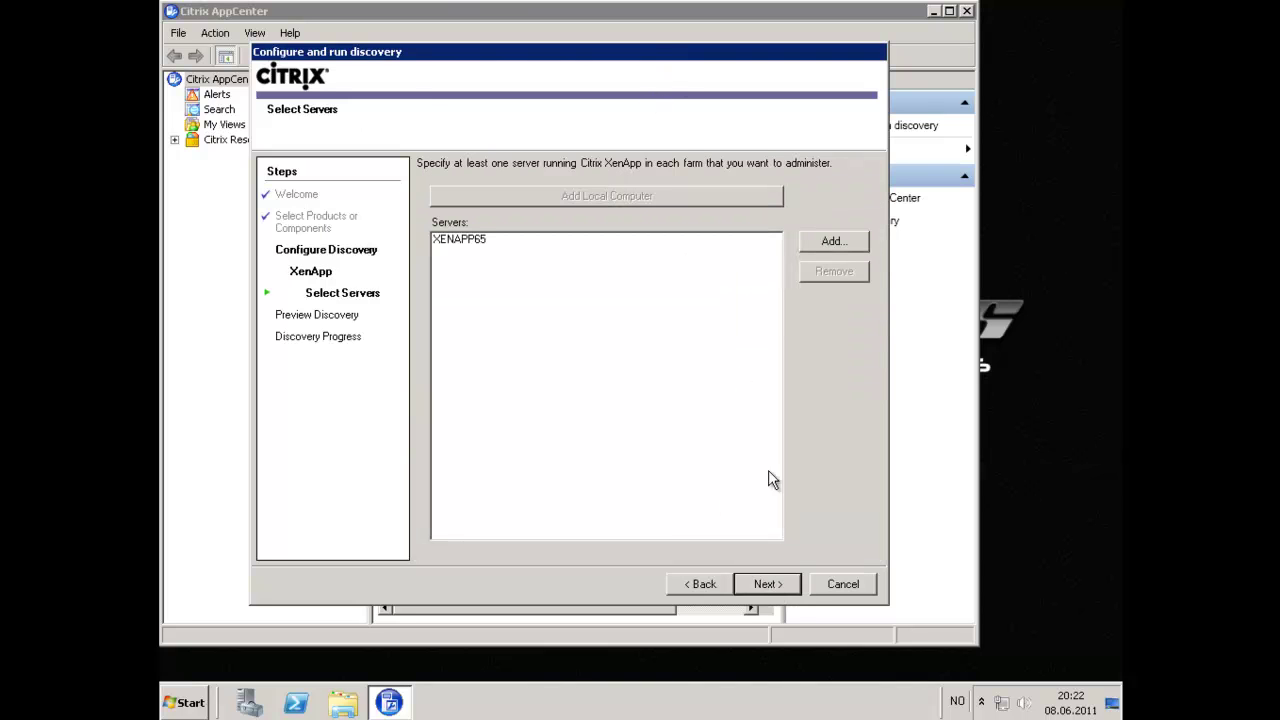
click(780, 584)
click(780, 584)
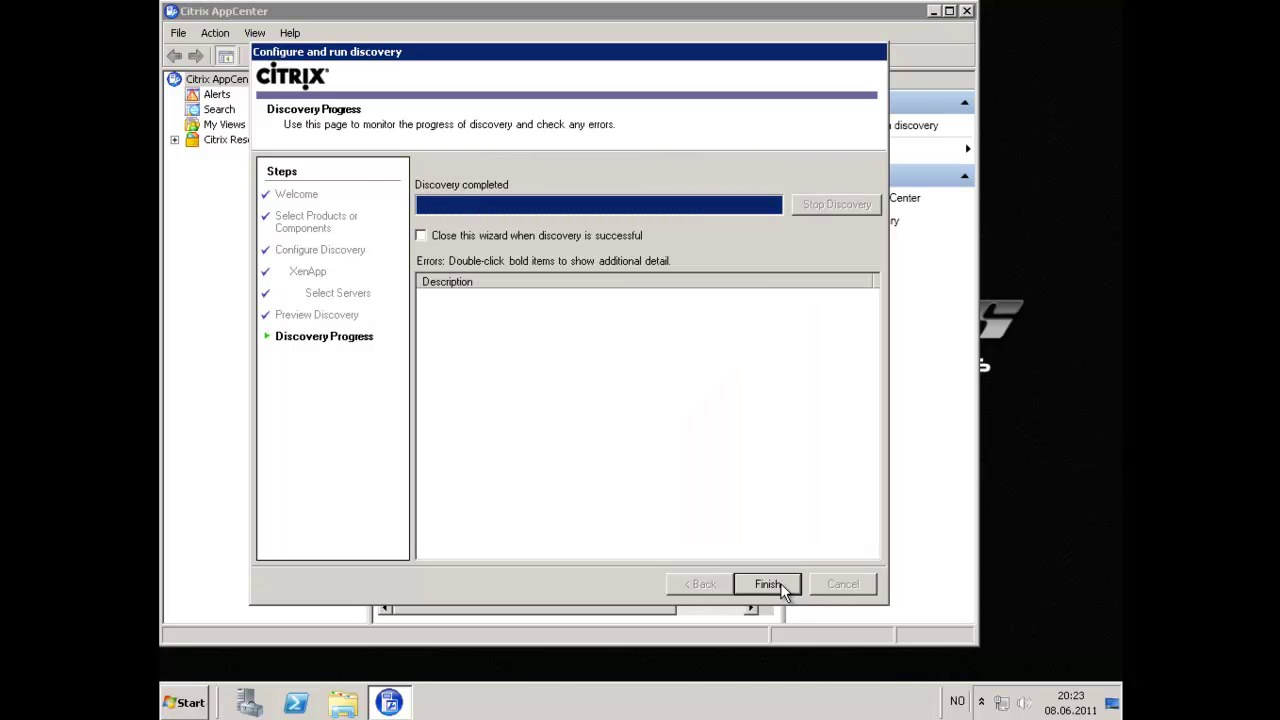
click(780, 584)
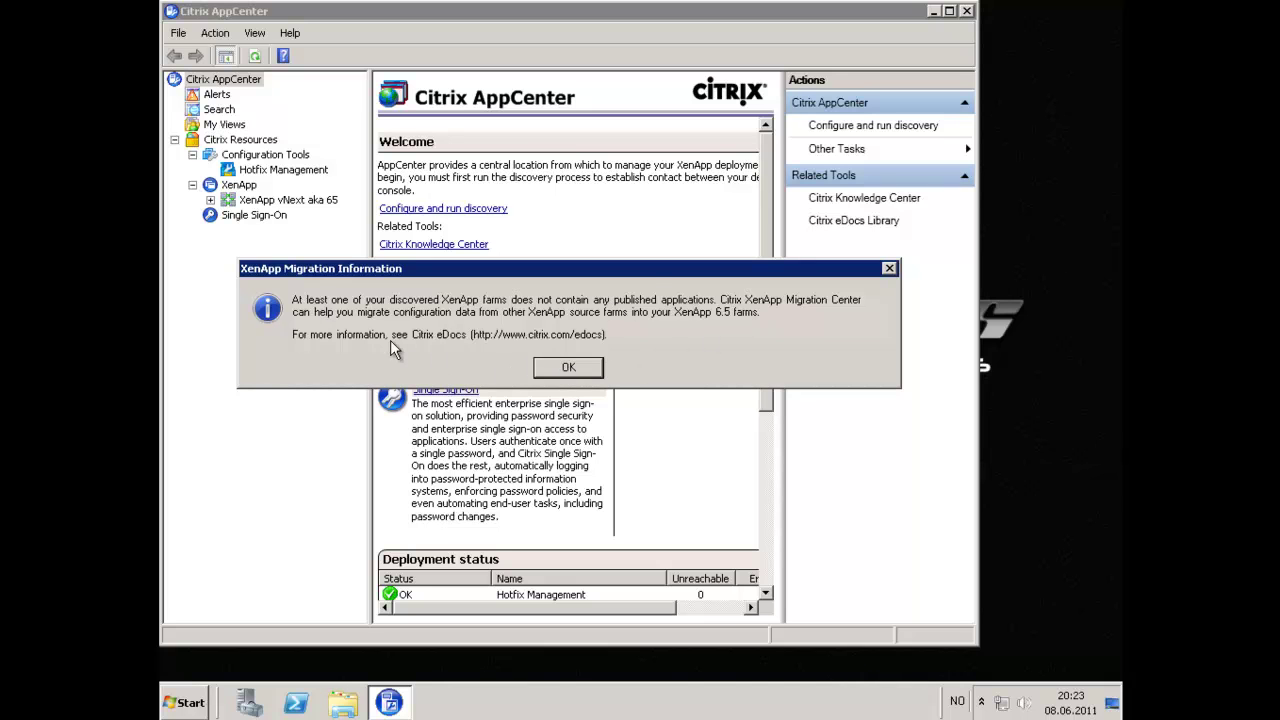
Dismiss the migration notice, maximise AppCenter and view the XenApp vNext aka 65 farm summary.
click(566, 368)
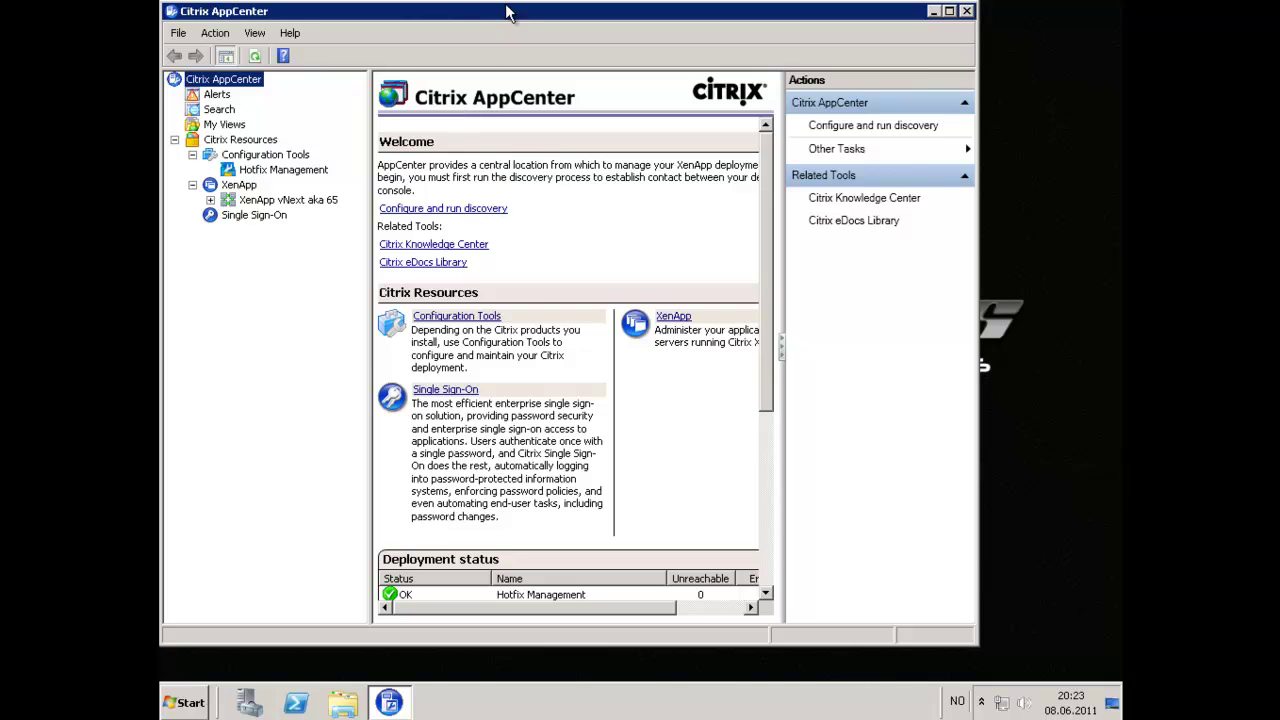
double_click(510, 11)
click(207, 196)
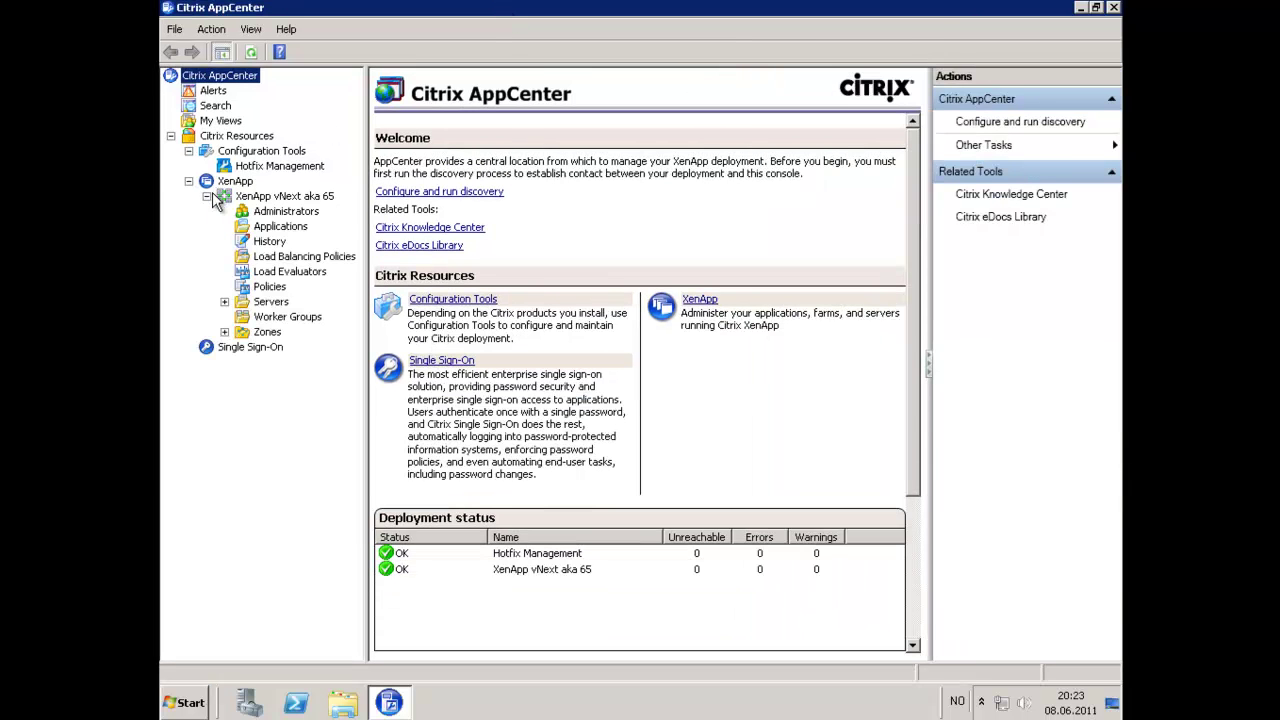
click(277, 224)
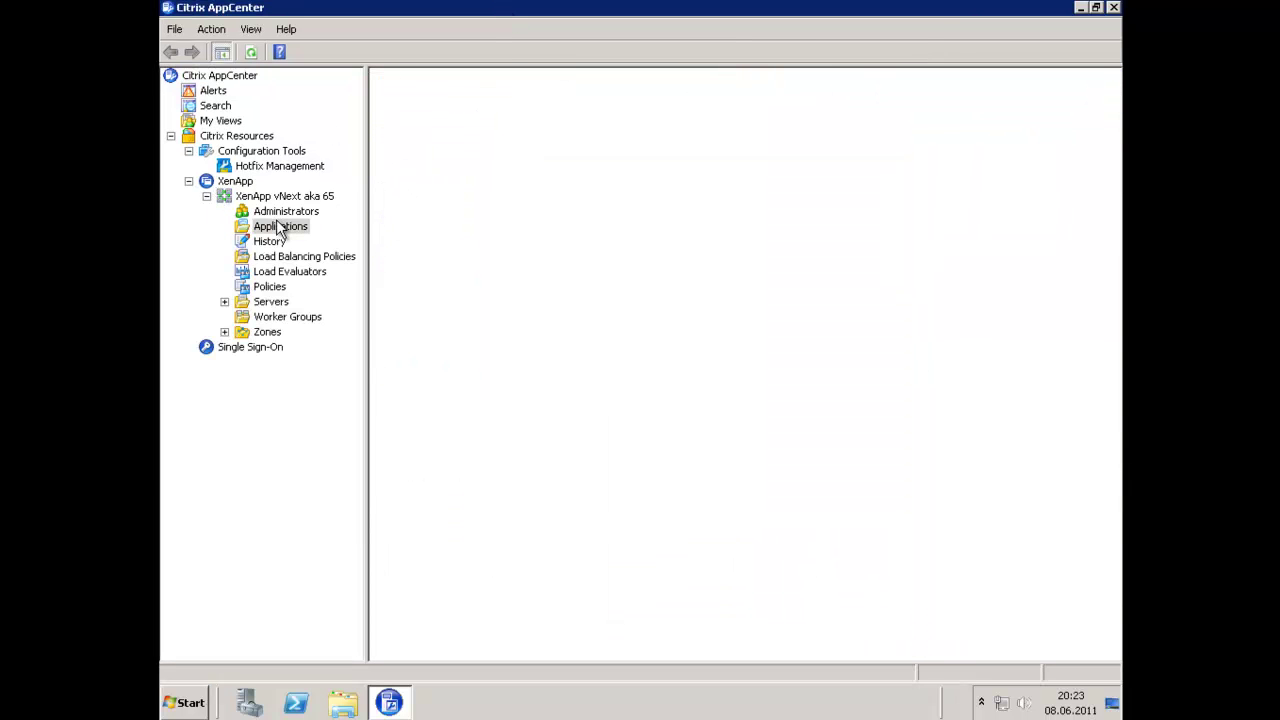
click(280, 197)
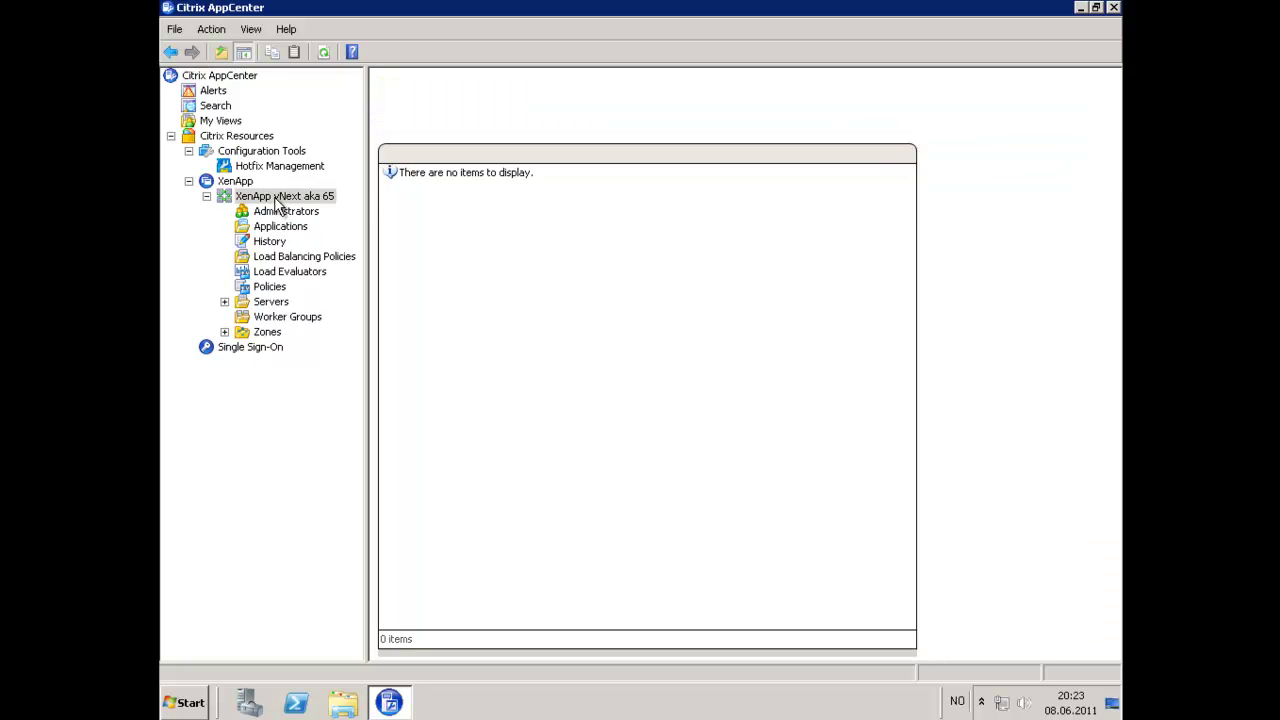
click(468, 134)
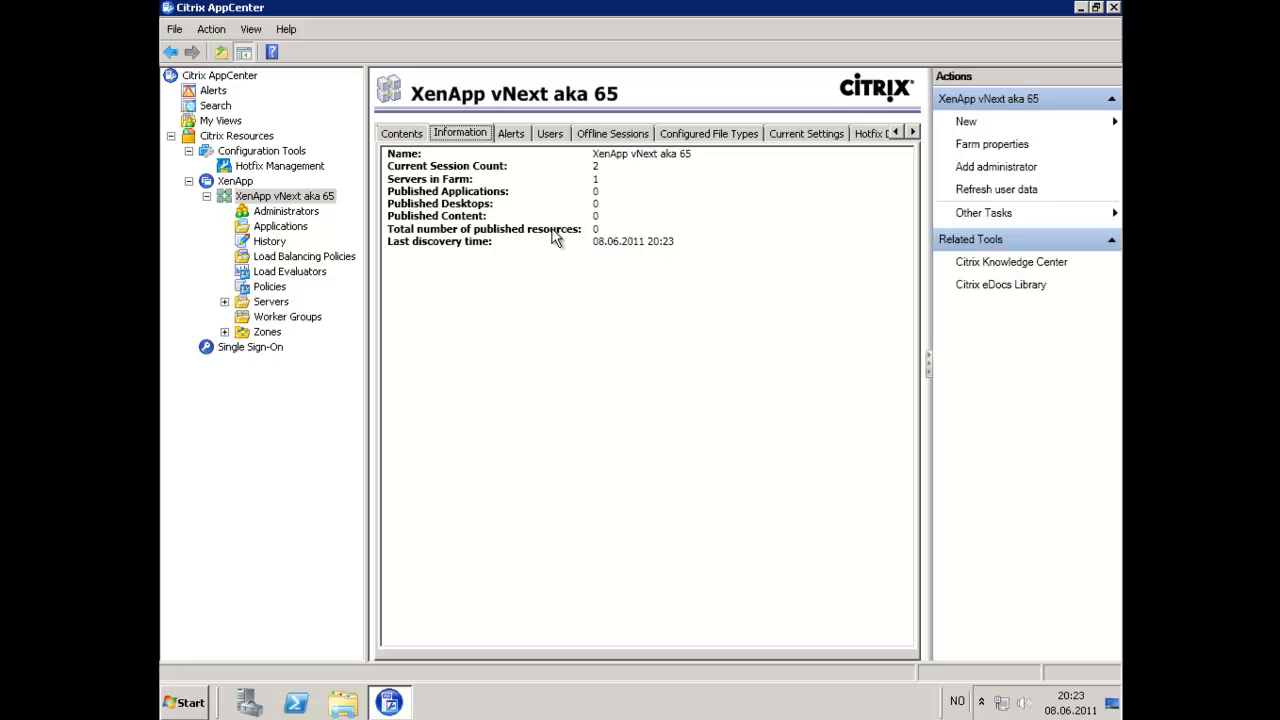
Expand the farm's Servers and inspect XENAPP65's version and deployment details.
key(alt+Left)
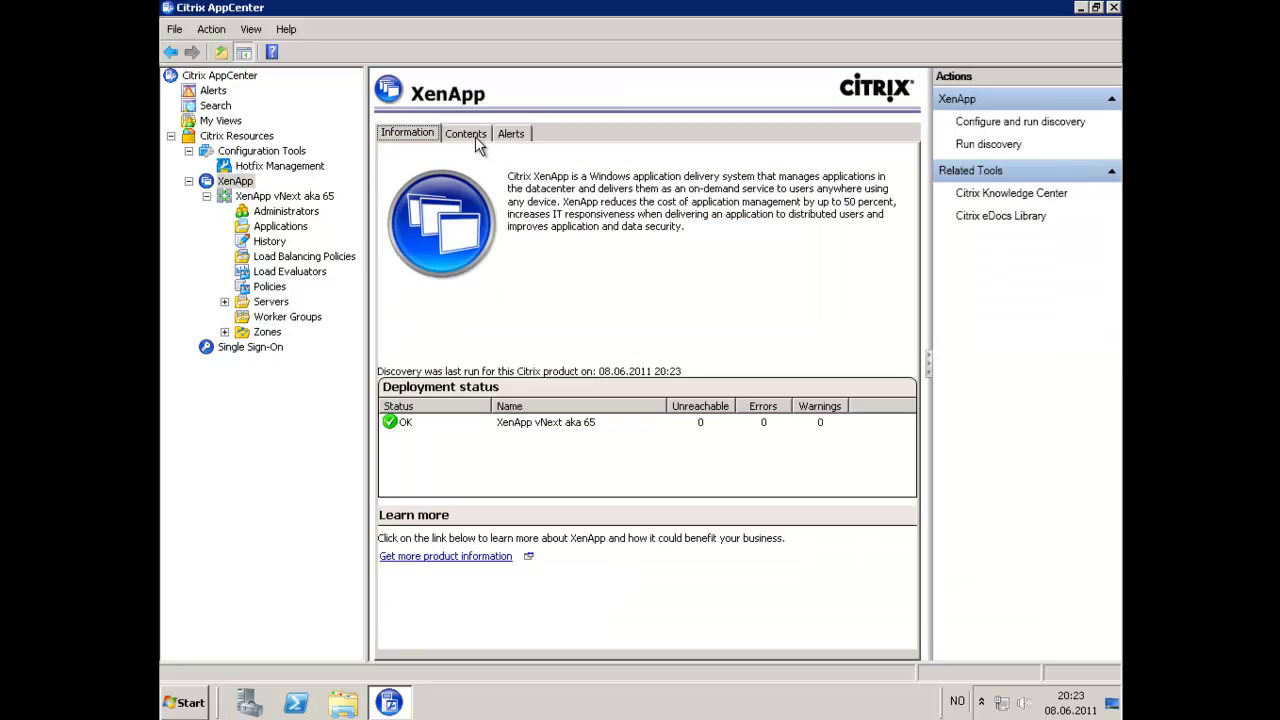
click(475, 136)
click(224, 301)
click(287, 317)
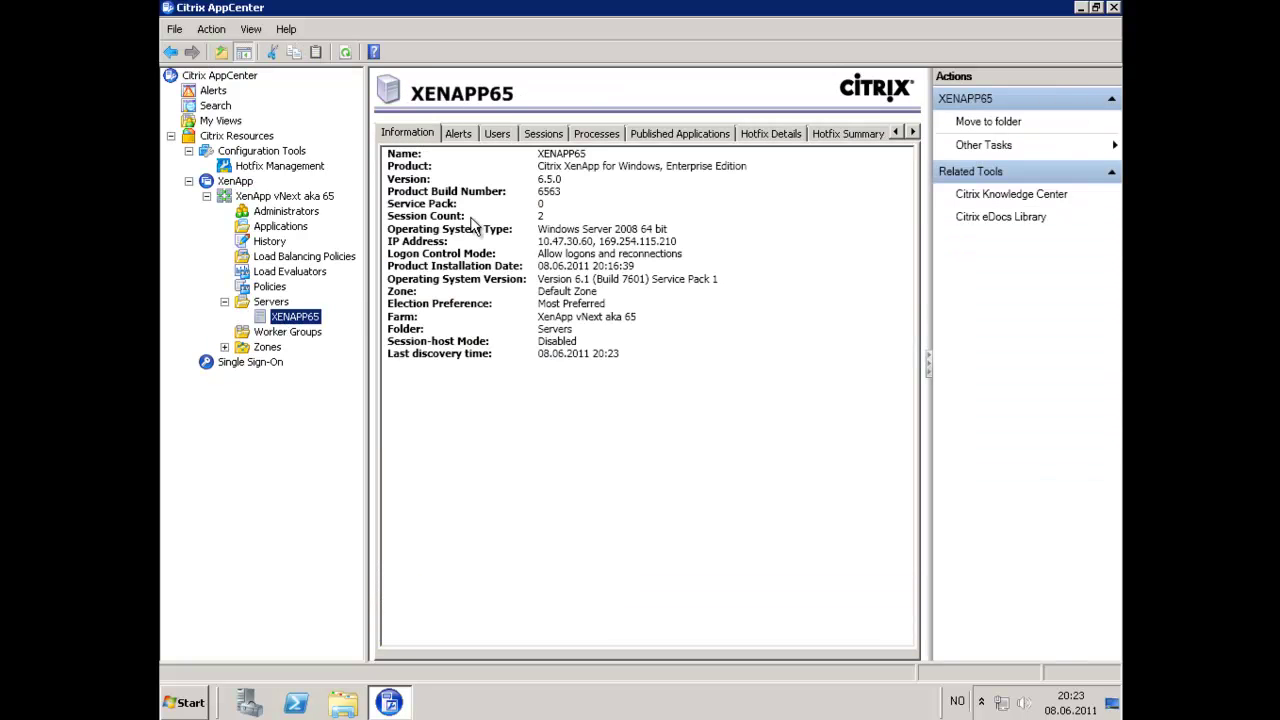
click(566, 179)
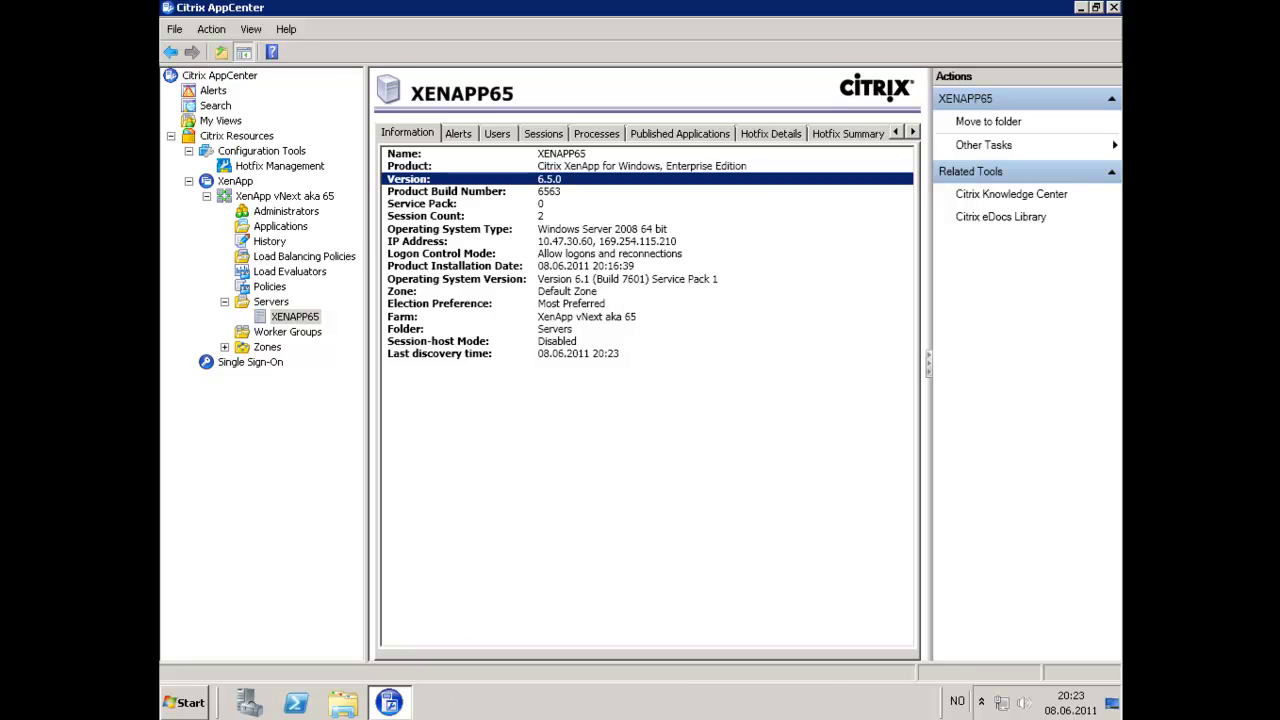
Start publishing an application named Full Desktop with an empty description.
click(280, 226)
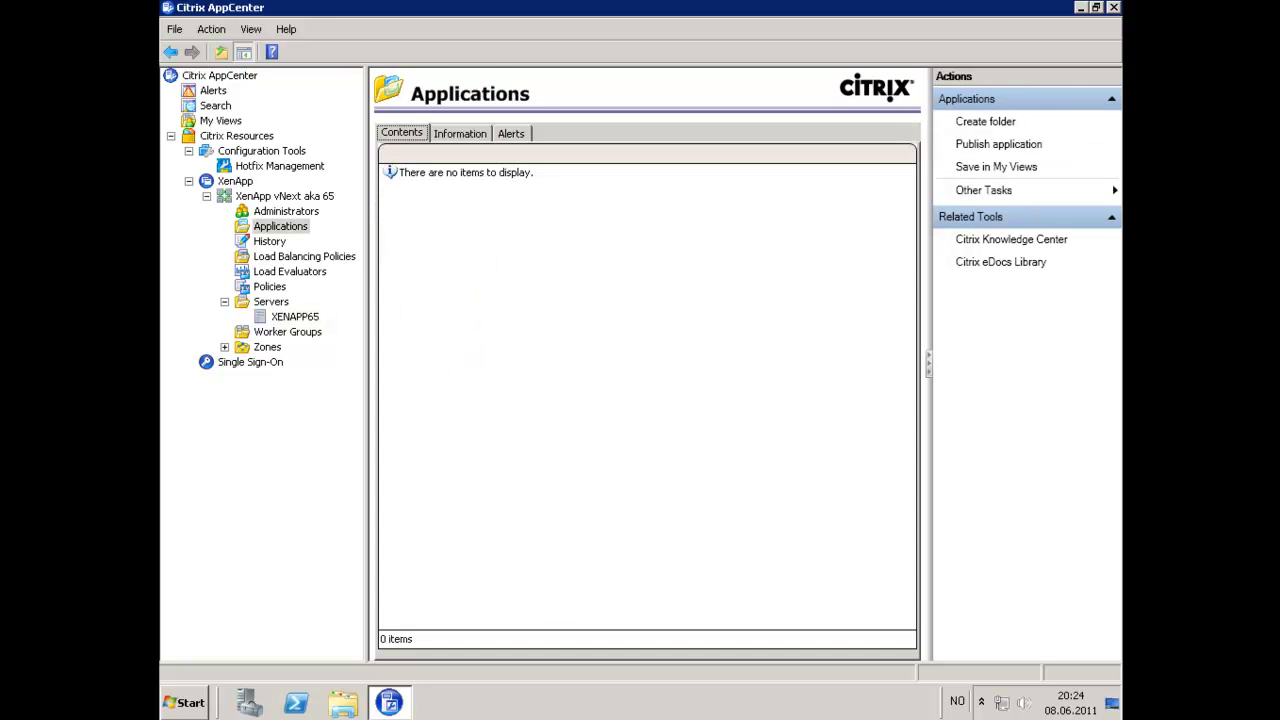
click(985, 146)
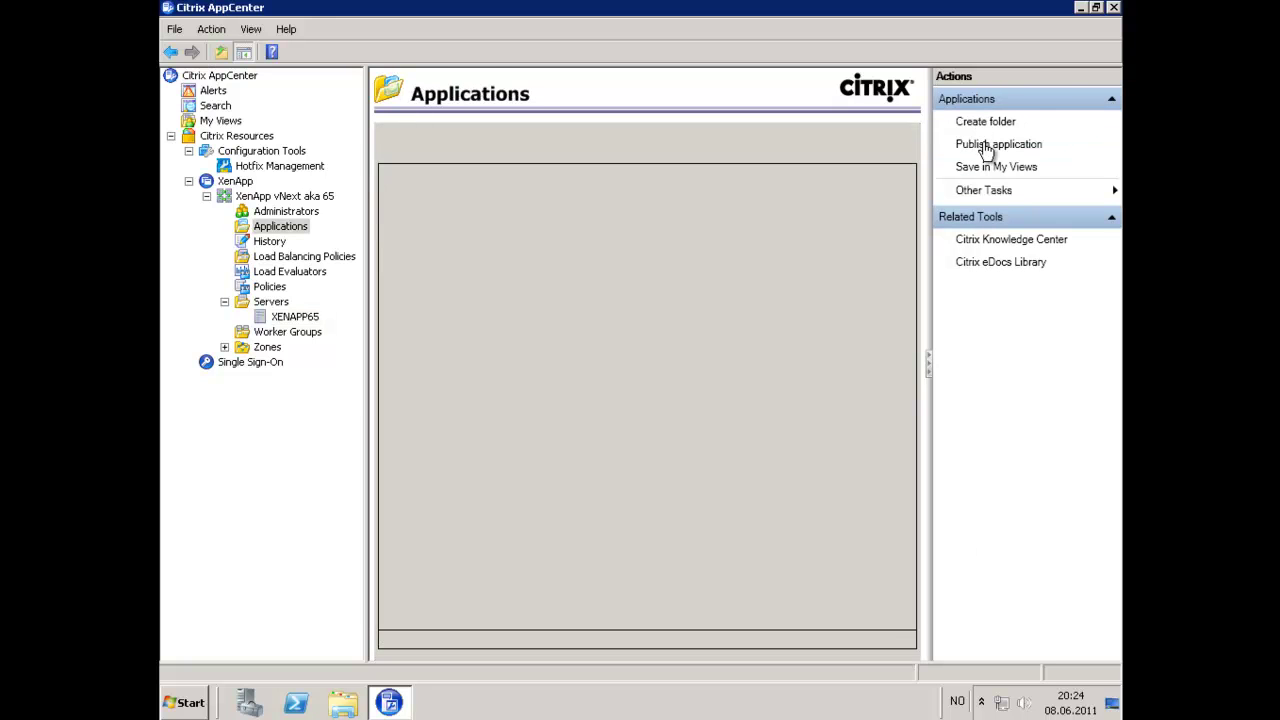
click(840, 601)
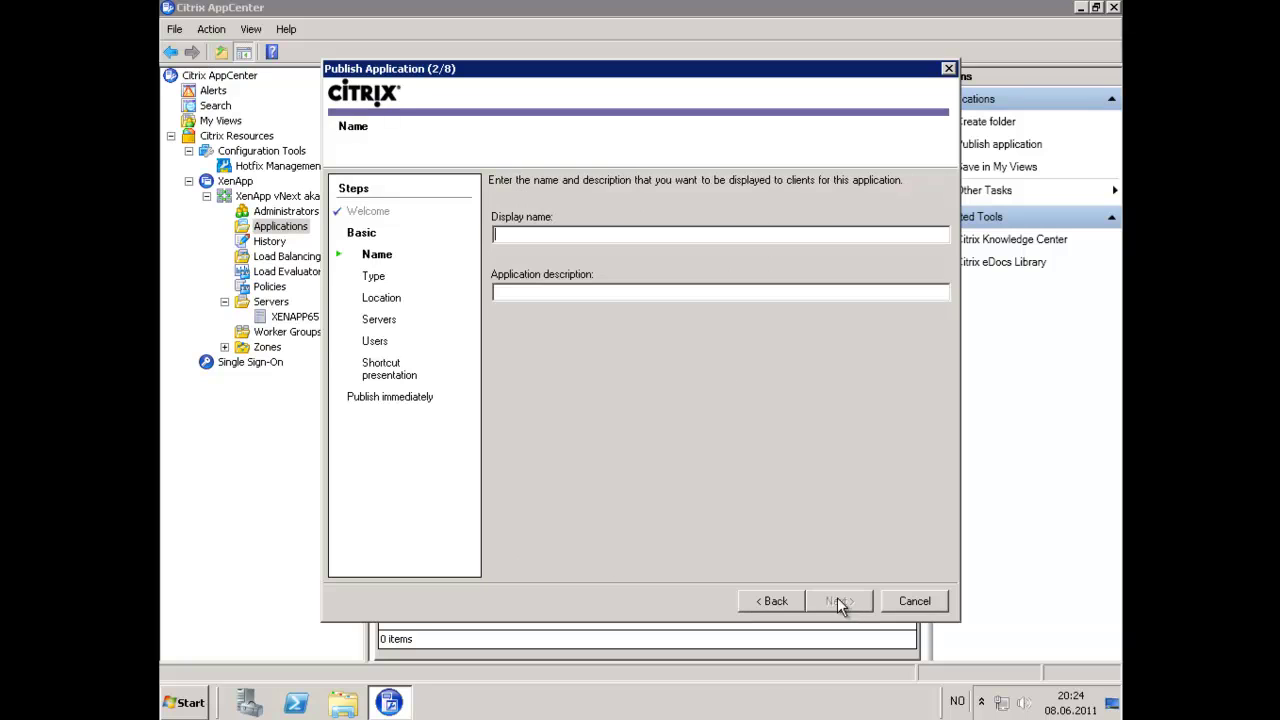
text(Full Desktop)
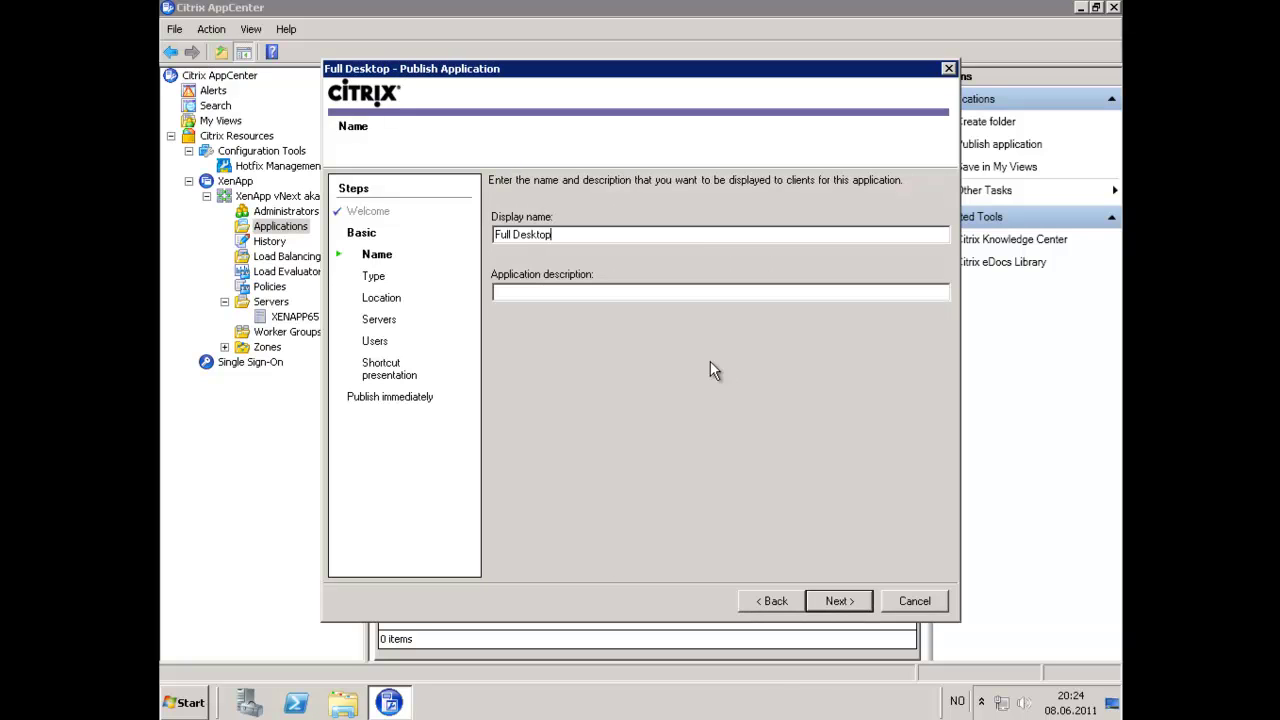
text(Poor Man)
text(s)
key(BackSpace)
key(BackSpace)
key(shift+Home)
key(BackSpace)
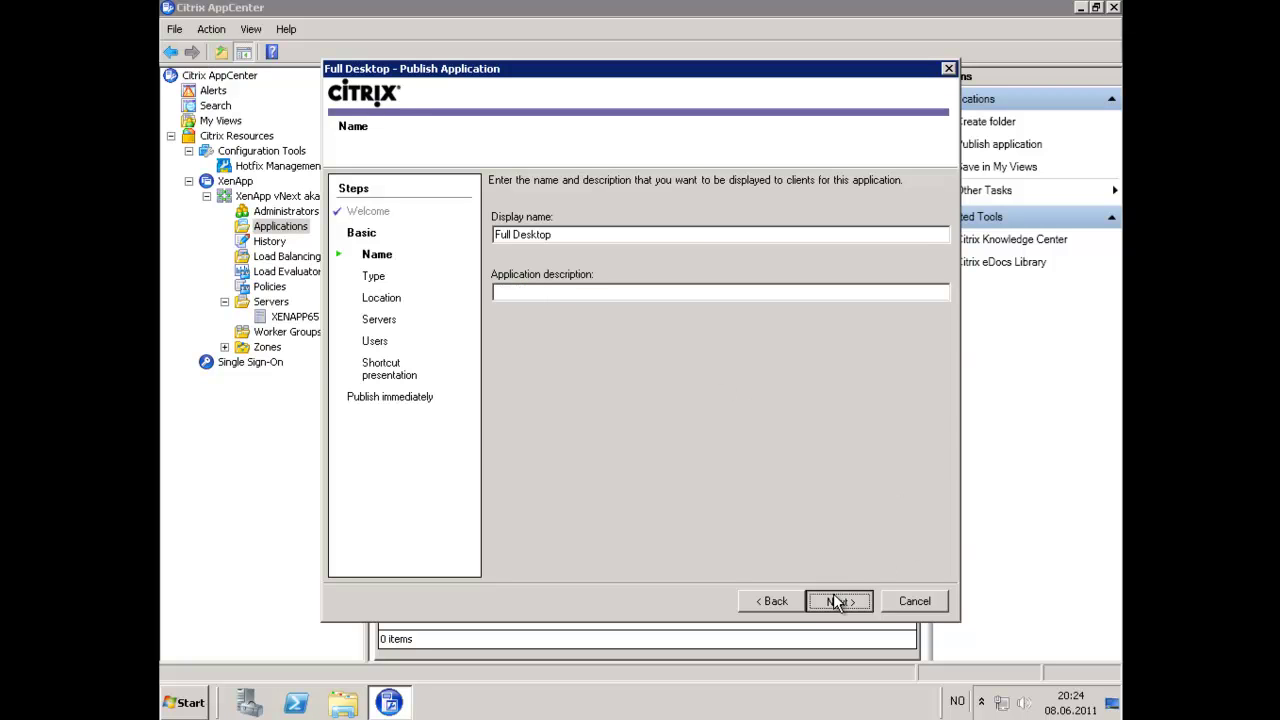
Choose Server desktop as the application type and add XENAPP65 as its hosting server.
click(838, 601)
click(529, 202)
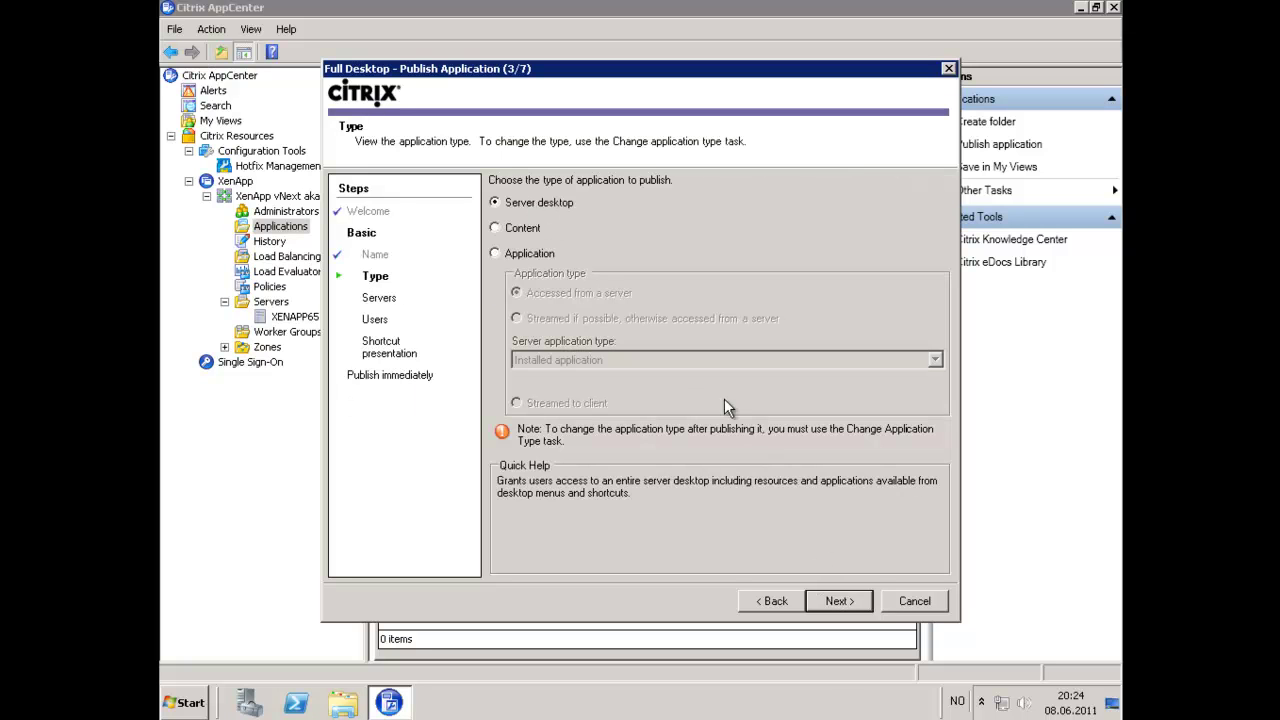
click(840, 600)
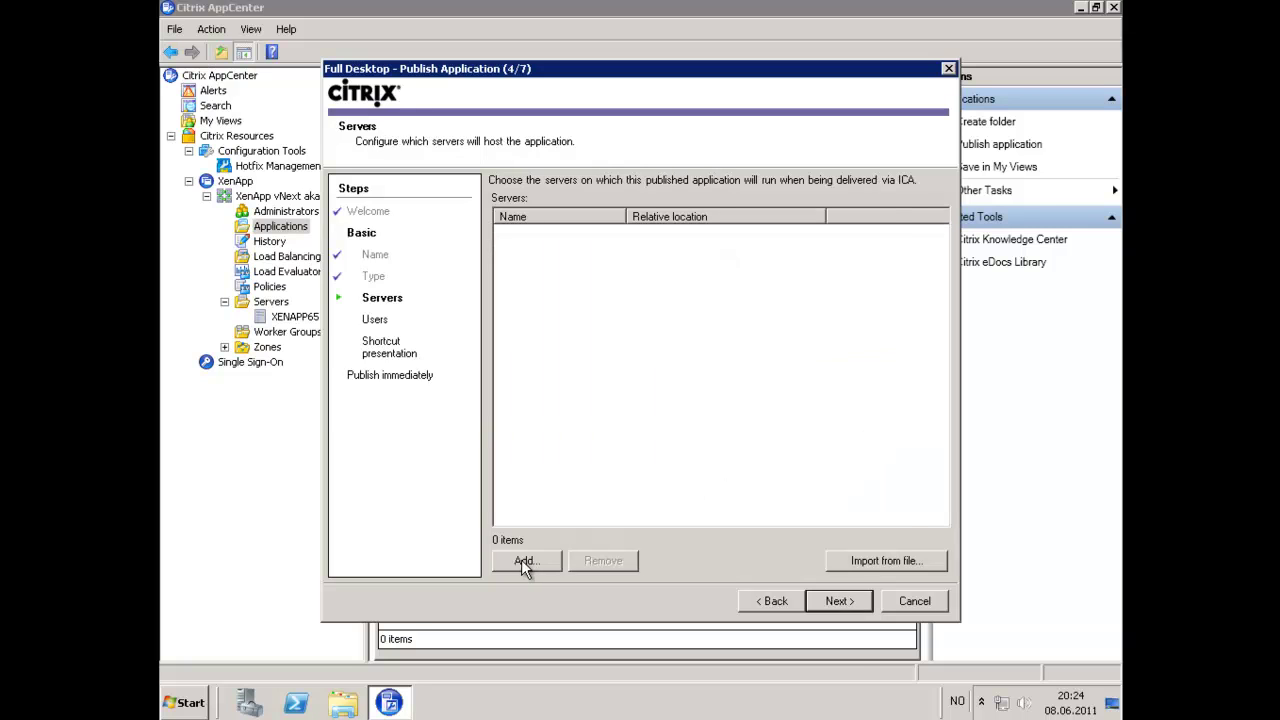
click(526, 560)
double_click(422, 216)
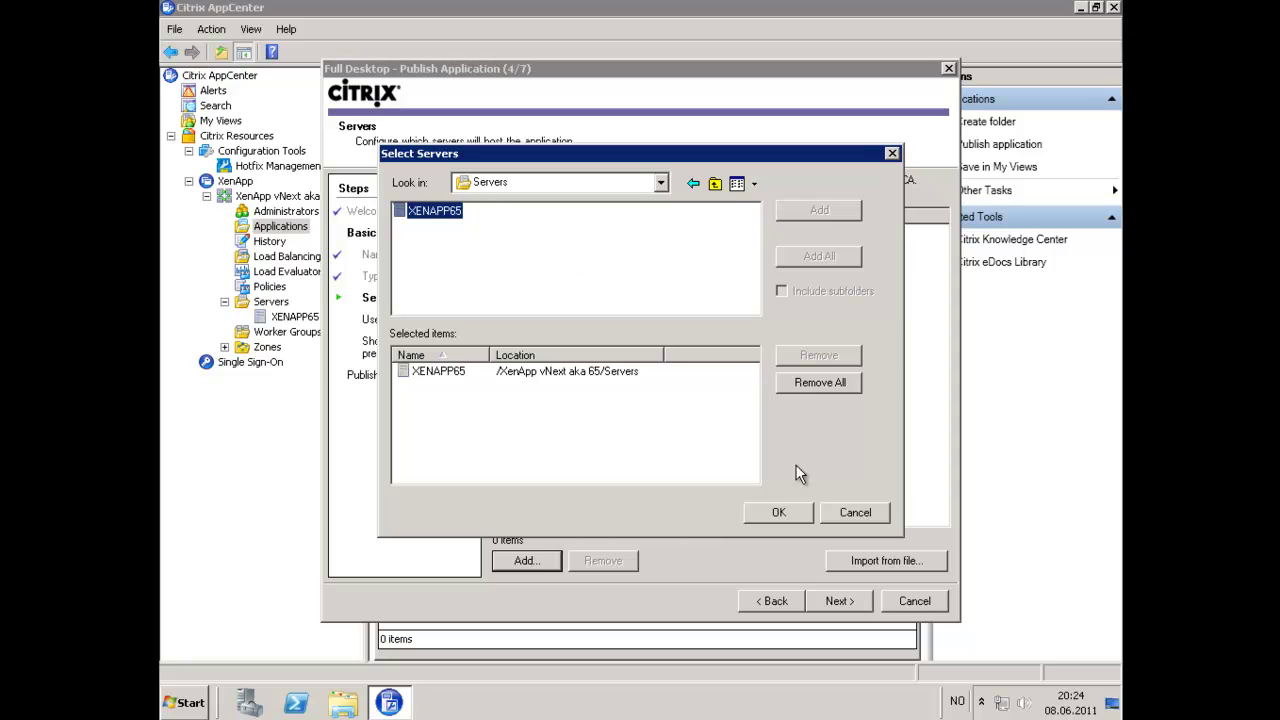
click(773, 502)
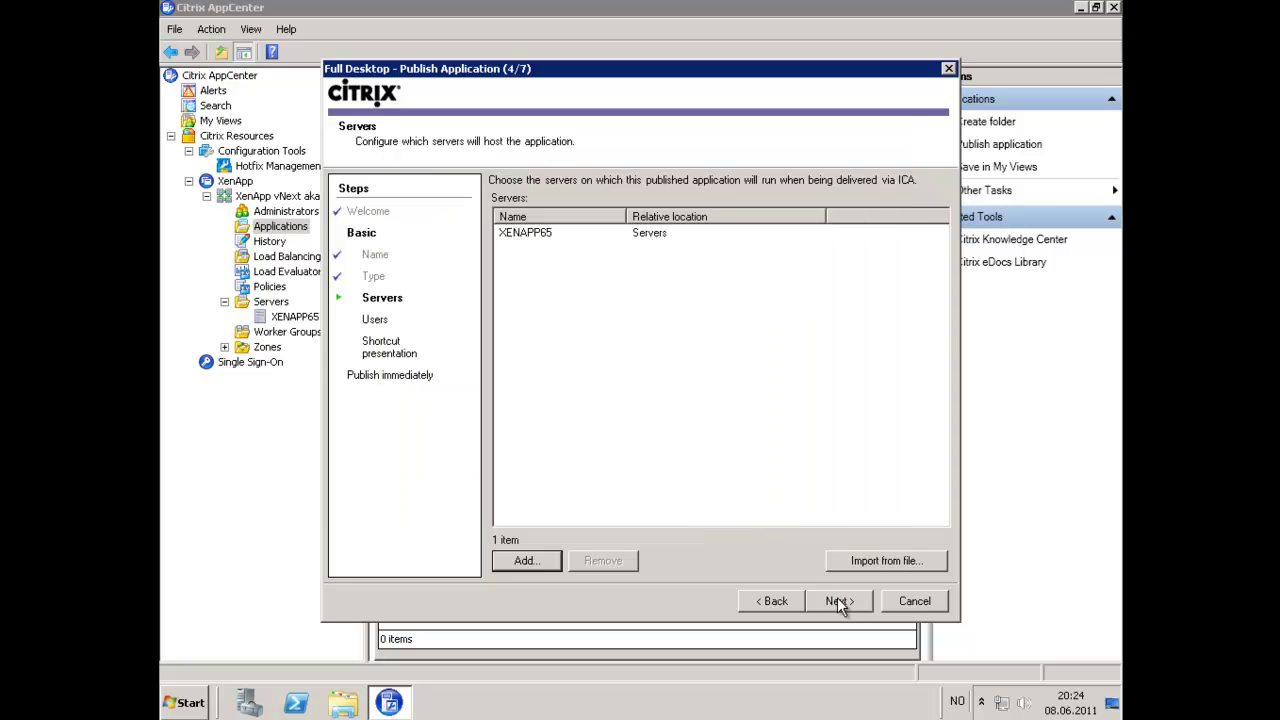
click(839, 600)
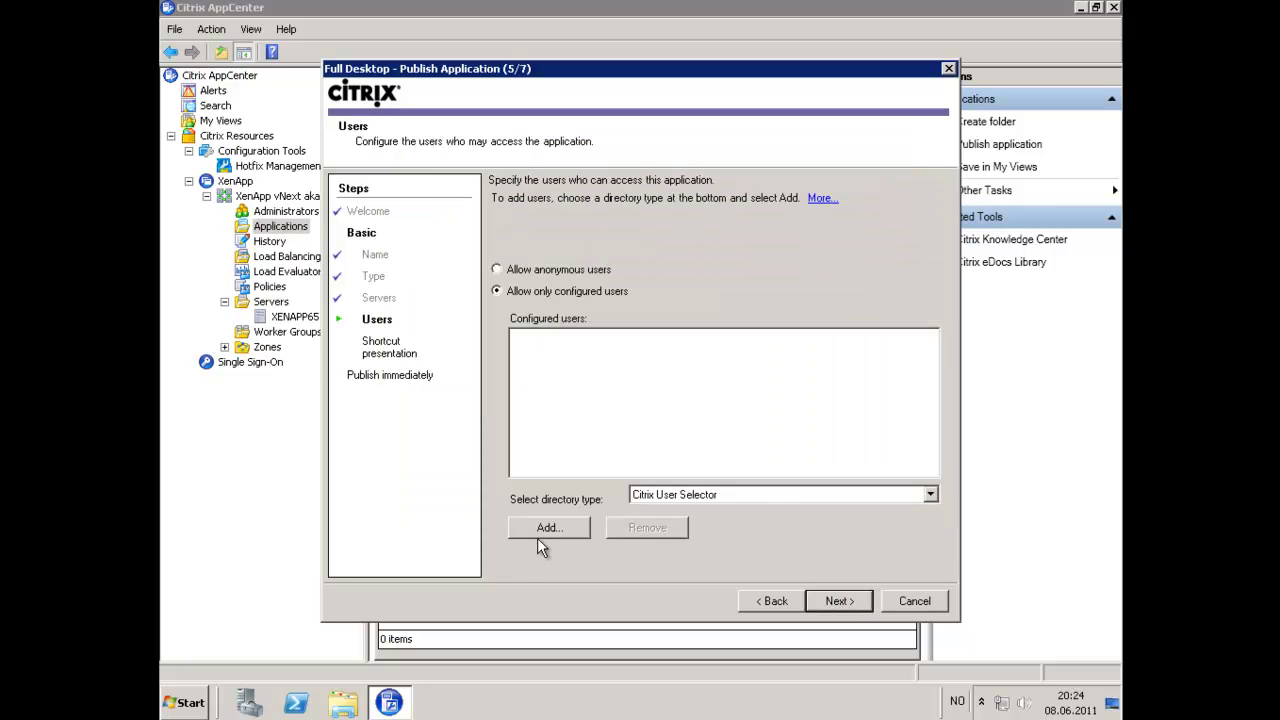
Browse the CITRIXDEMO.LOCAL domain for users, logging in with the domain administrator credentials.
click(540, 532)
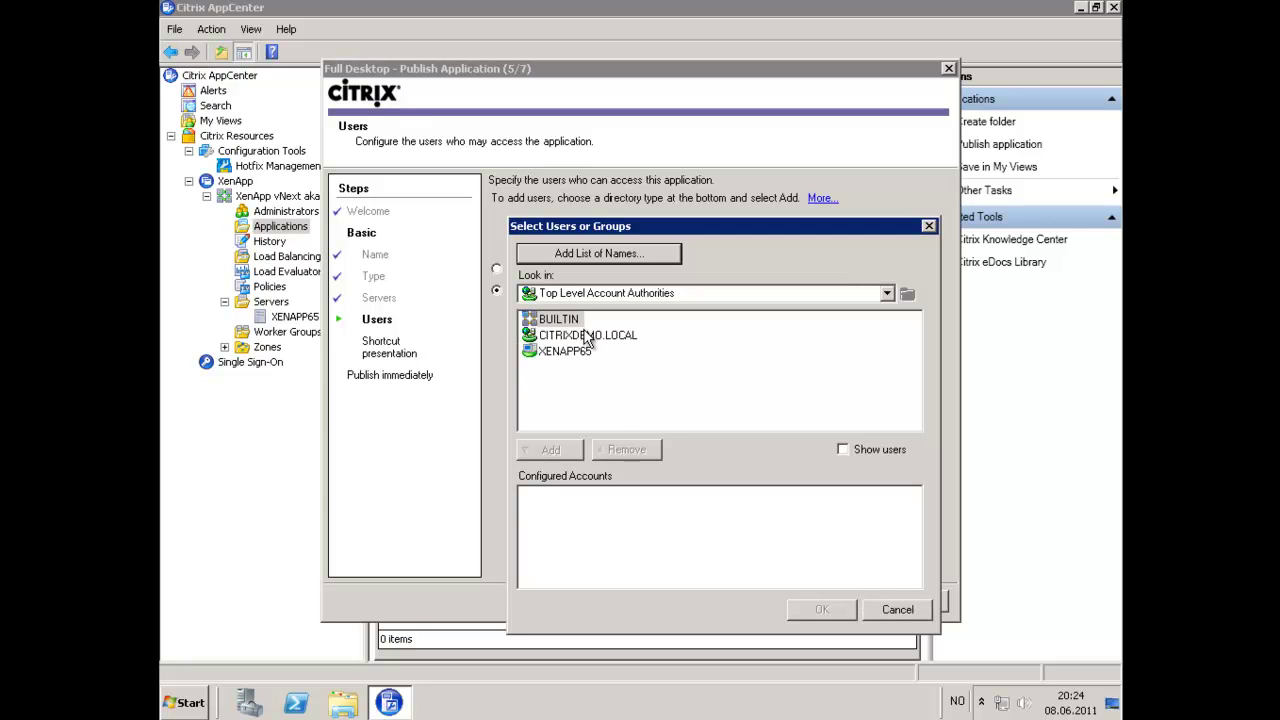
double_click(588, 336)
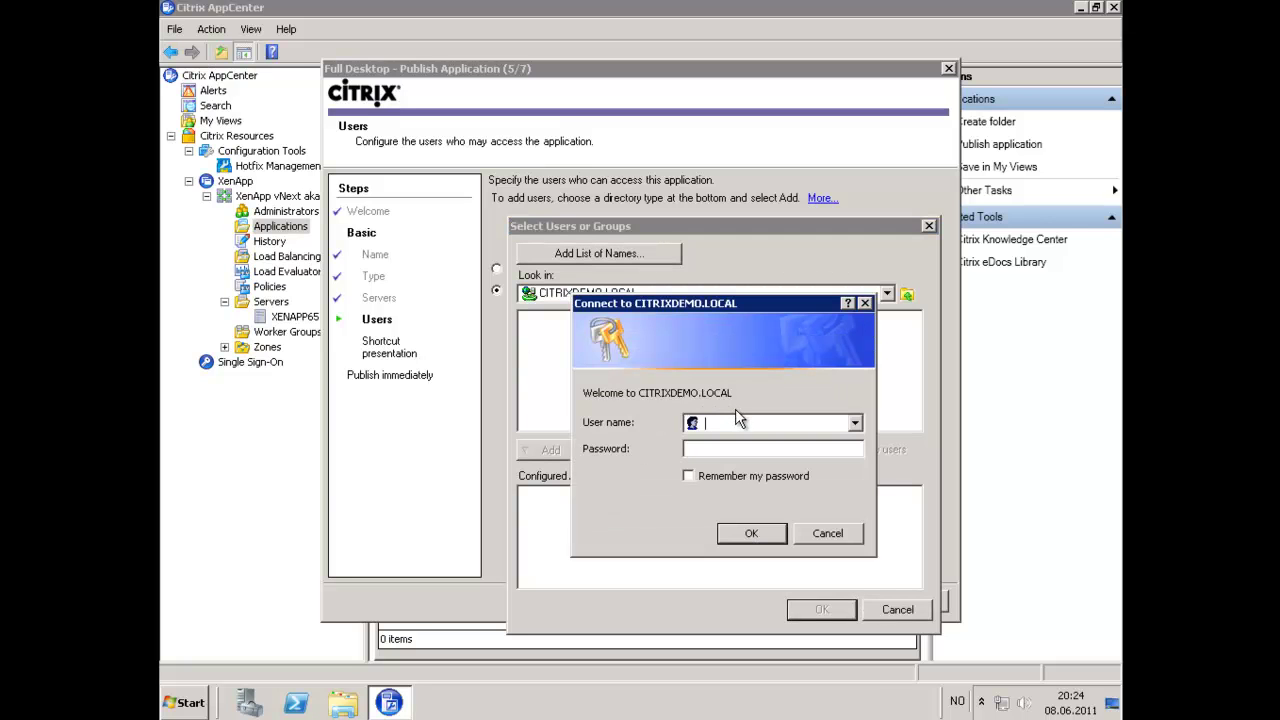
text(administrator)
key(Tab)
text(*********)
key(Tab)
key(Return)
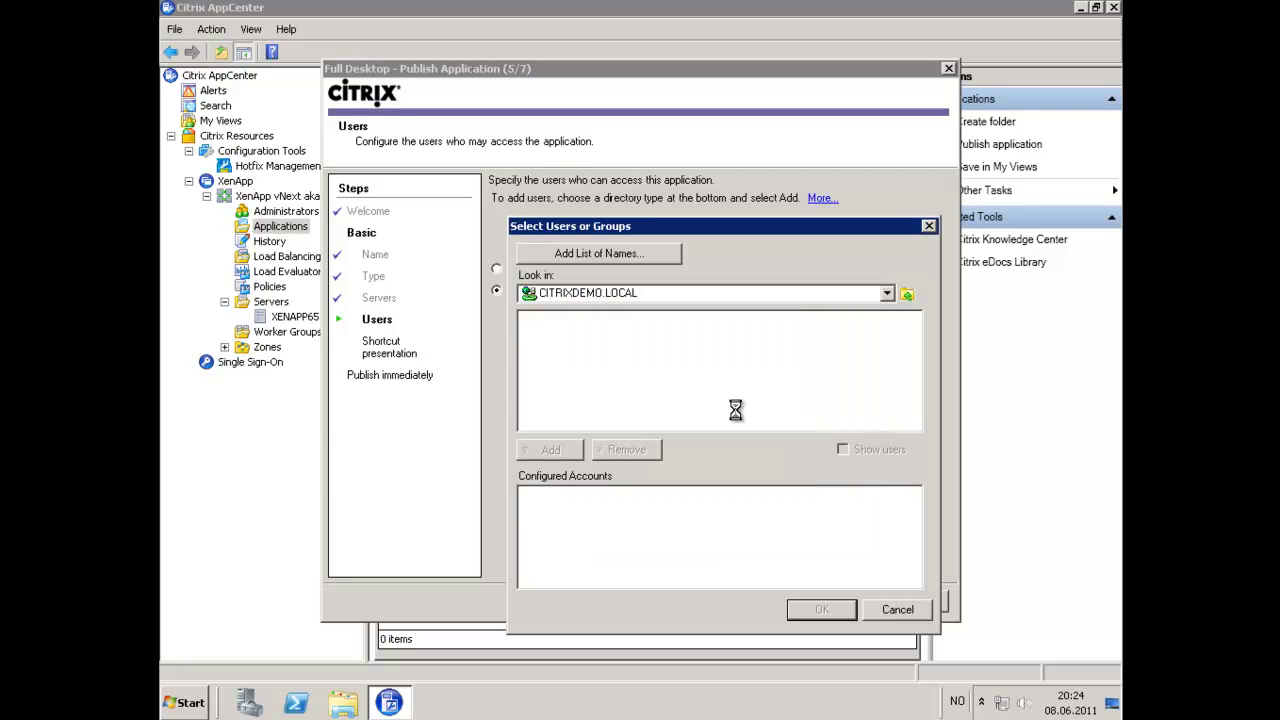
Add the Domain Users group from the Users container as the allowed accounts.
scroll(917, 423, down, 1)
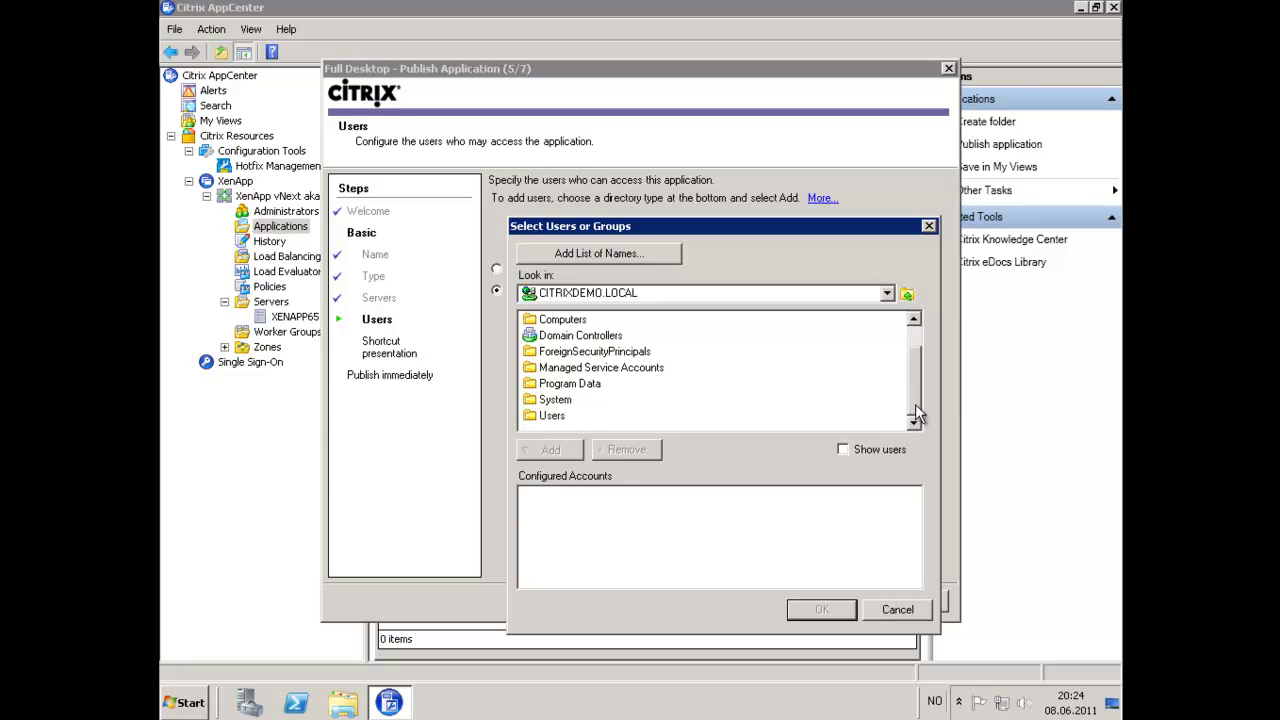
double_click(557, 416)
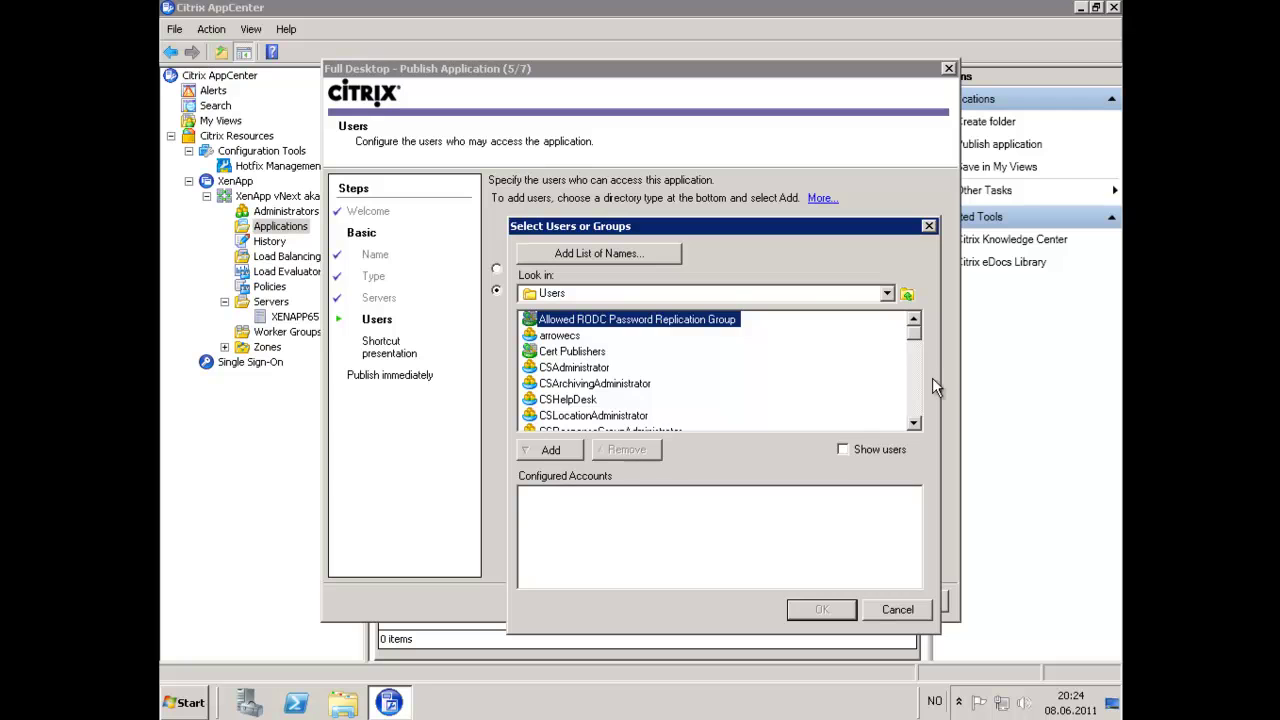
click(915, 403)
click(916, 410)
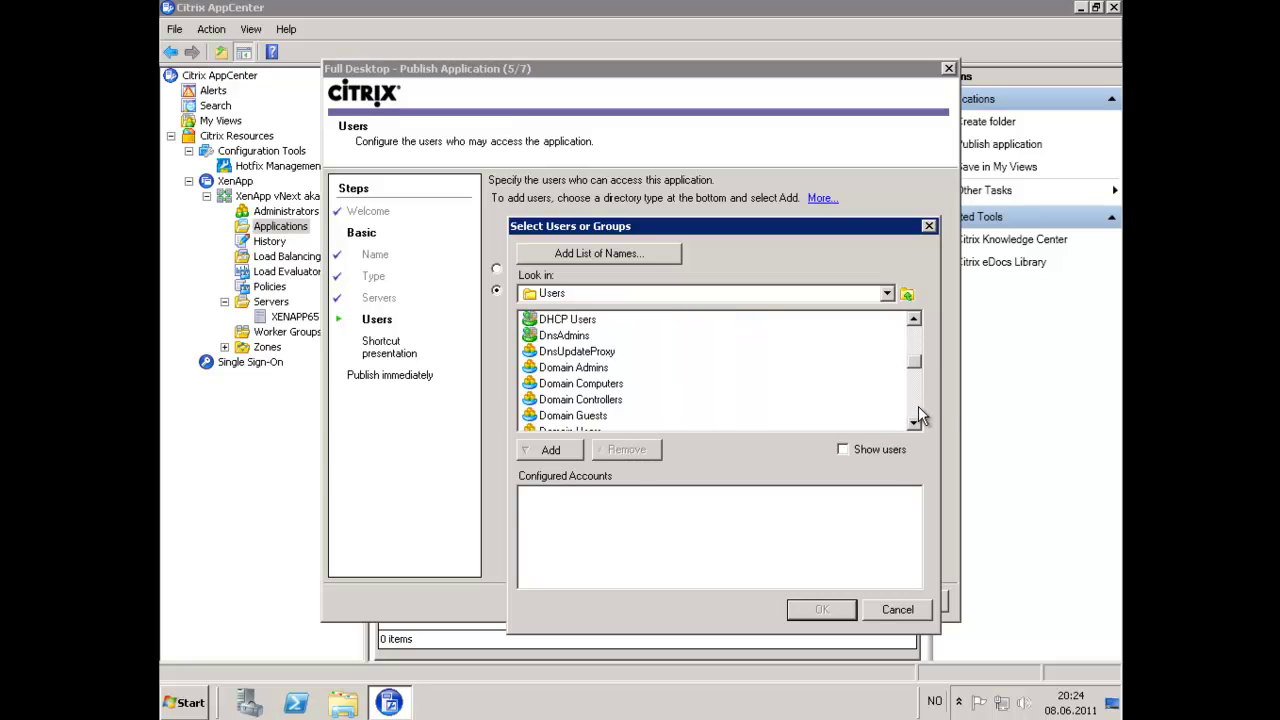
click(568, 427)
click(558, 451)
click(821, 610)
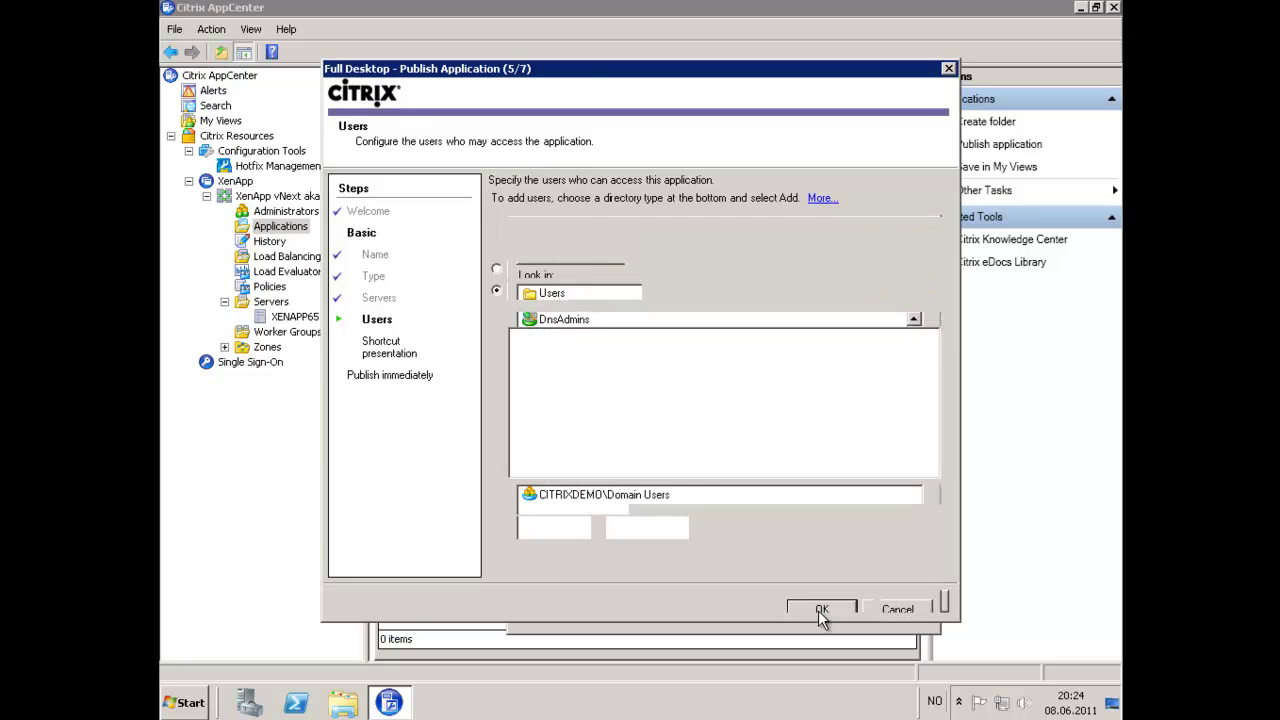
click(845, 605)
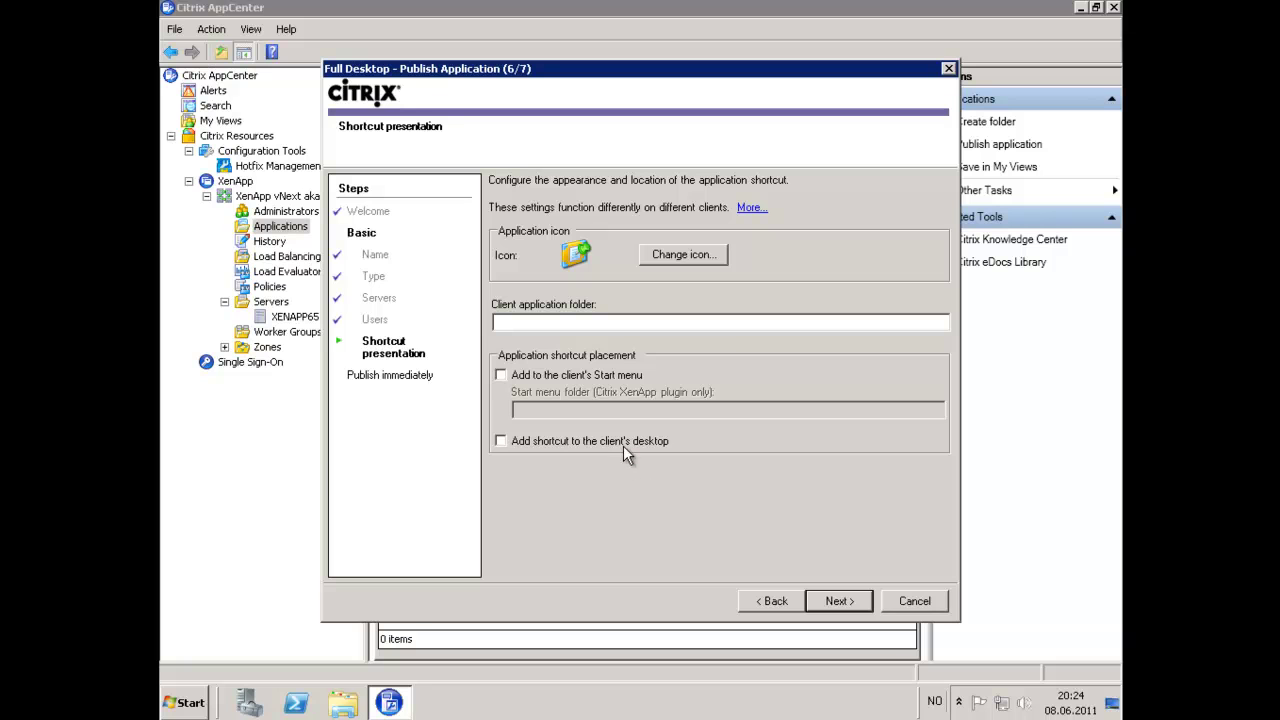
Finish the Publish Application wizard and select the enabled Full Desktop entry to view its Explicit connection details.
click(840, 602)
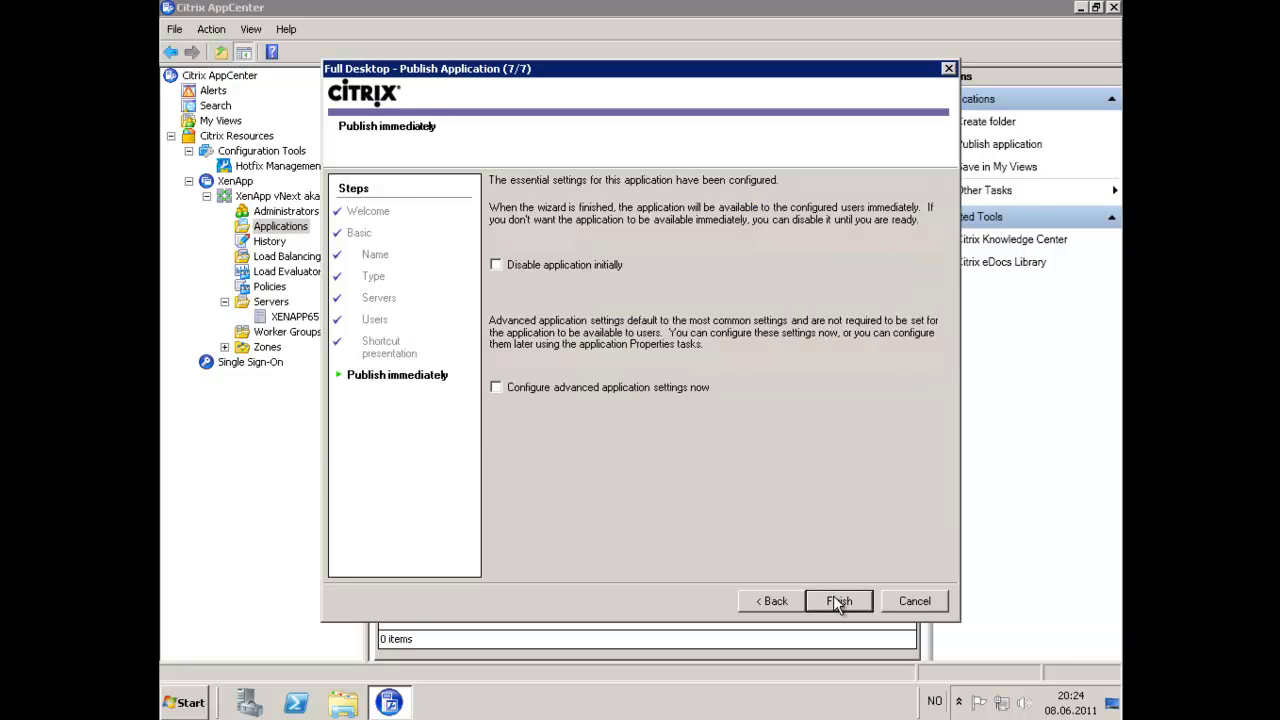
click(836, 601)
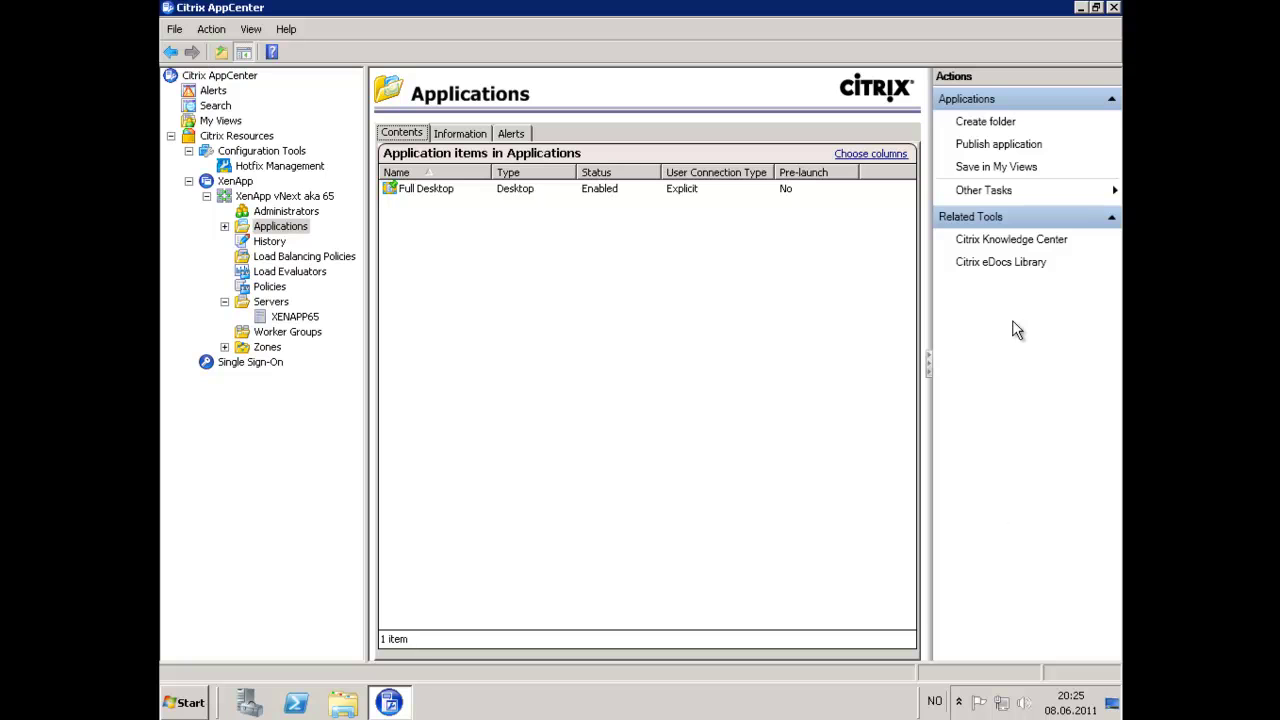
click(484, 195)
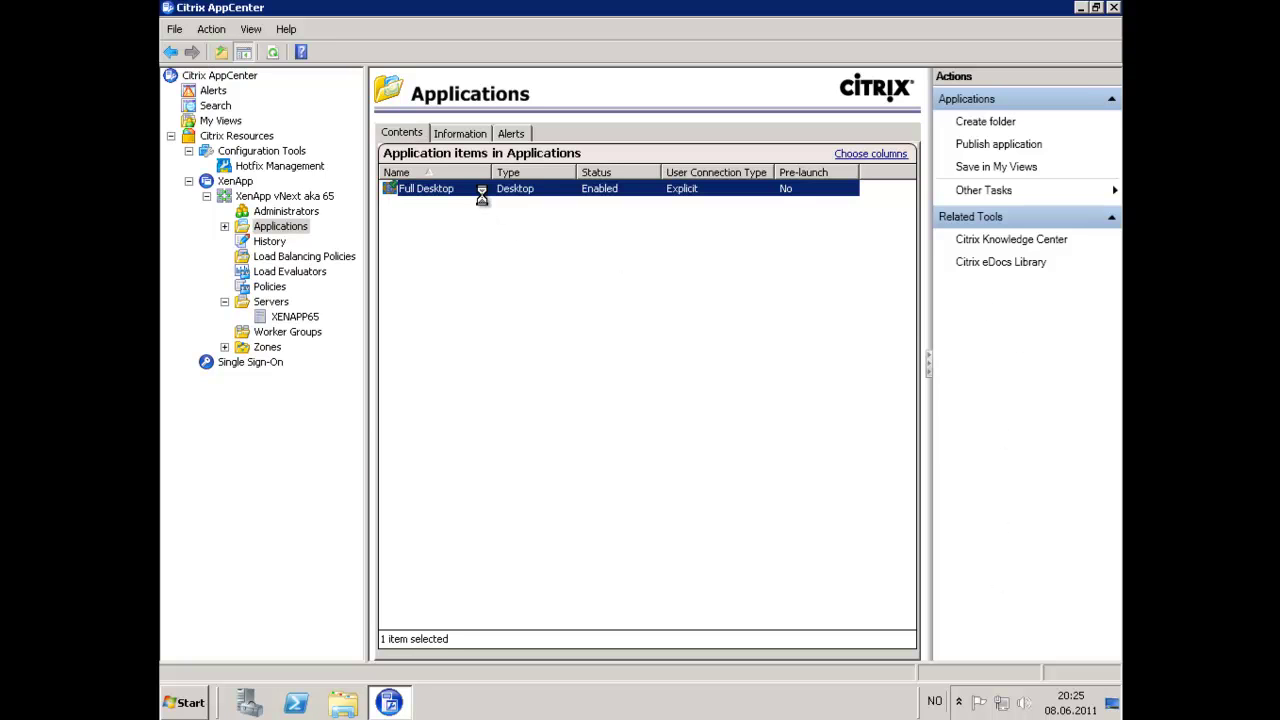